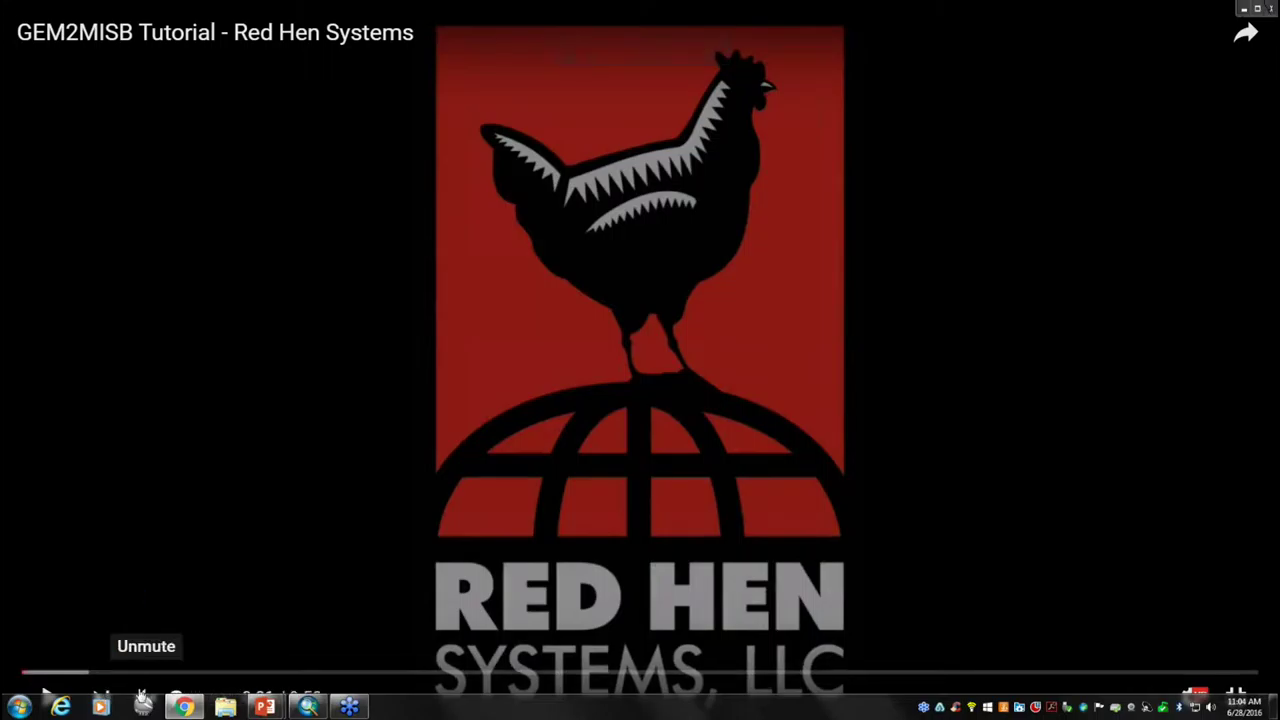
Unmute the GEM2MISB tutorial video and play it.
click(141, 697)
click(47, 694)
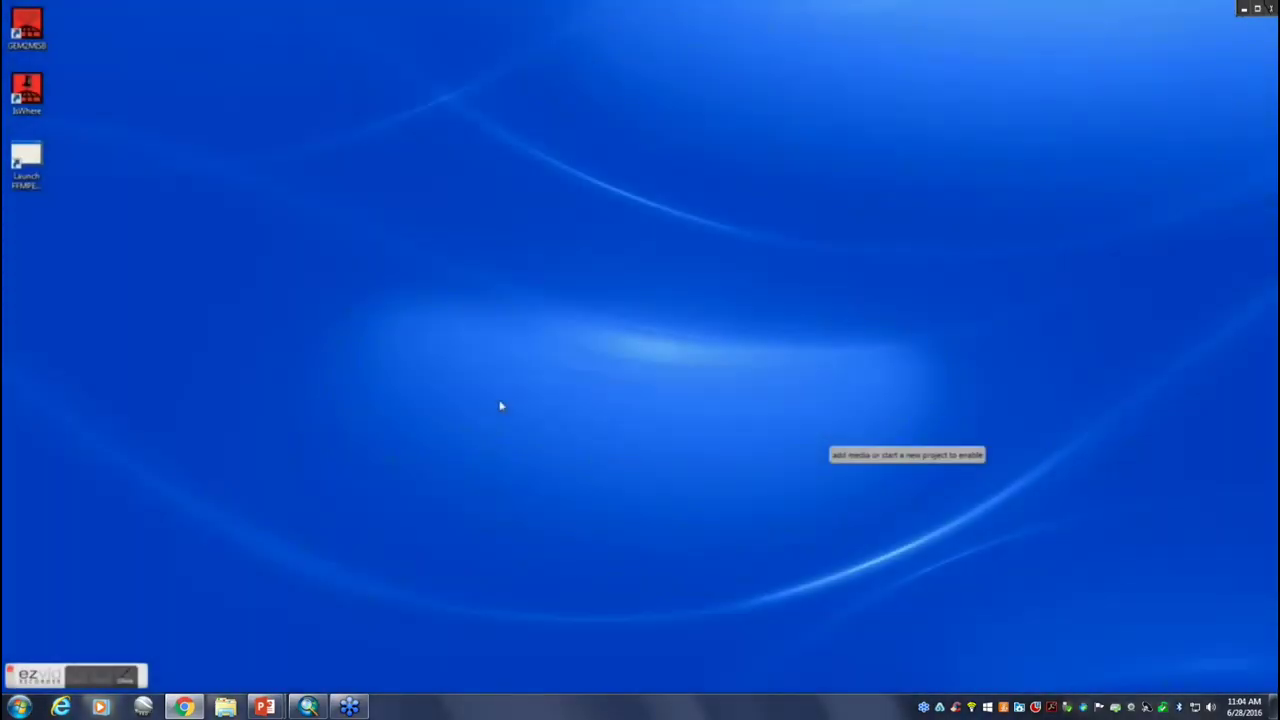
Launch isWhere and add 0_LRFtst.mp4 from the isWhere folder to view it with its GPS track in Google Earth.
double_click(26, 92)
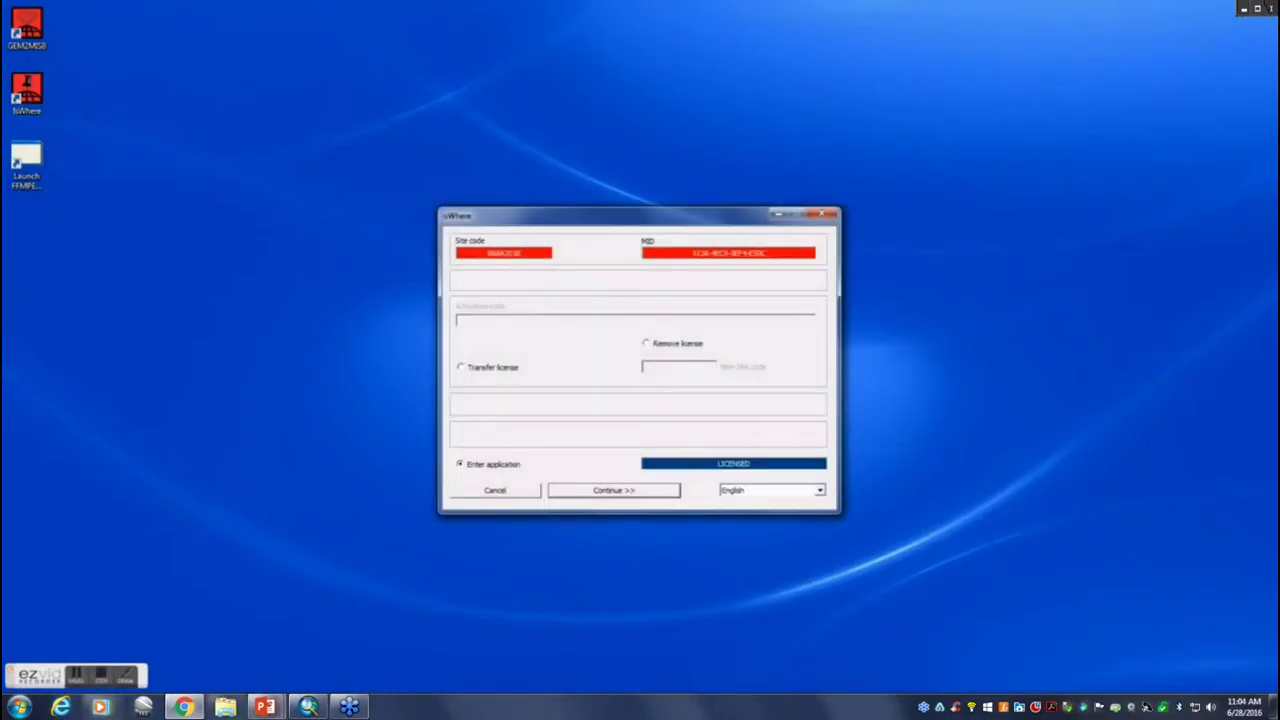
click(602, 492)
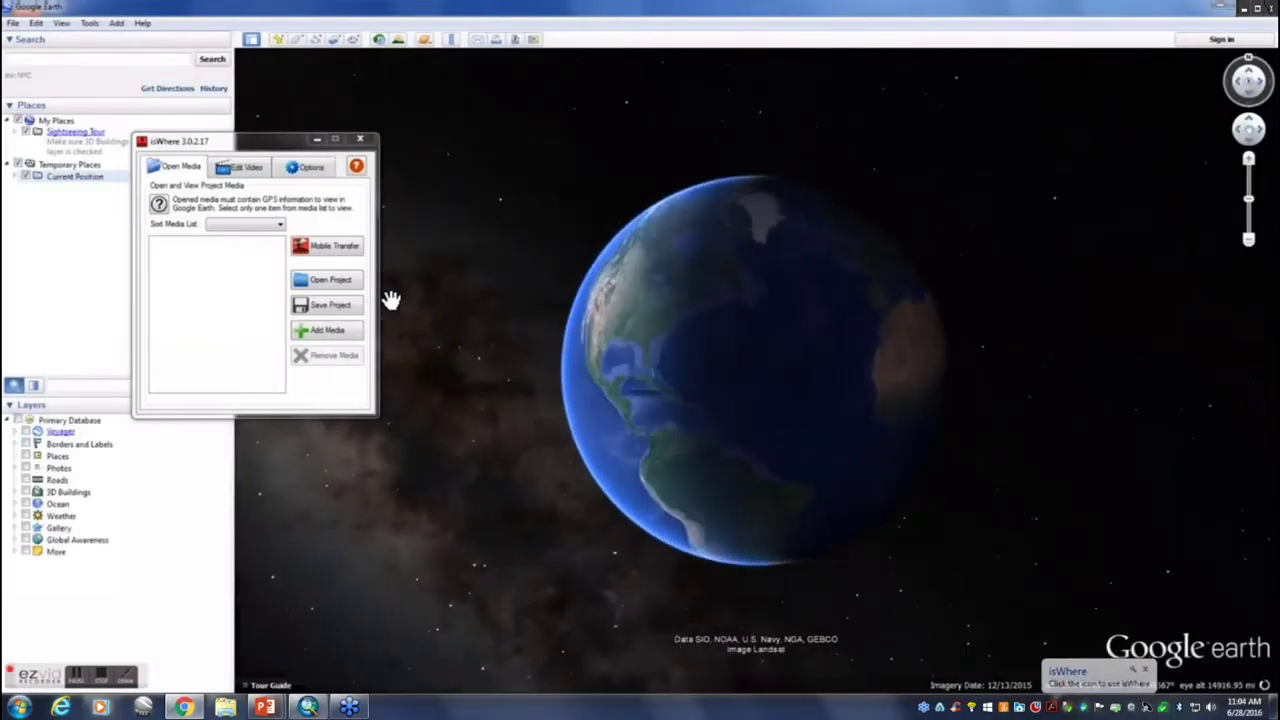
click(318, 332)
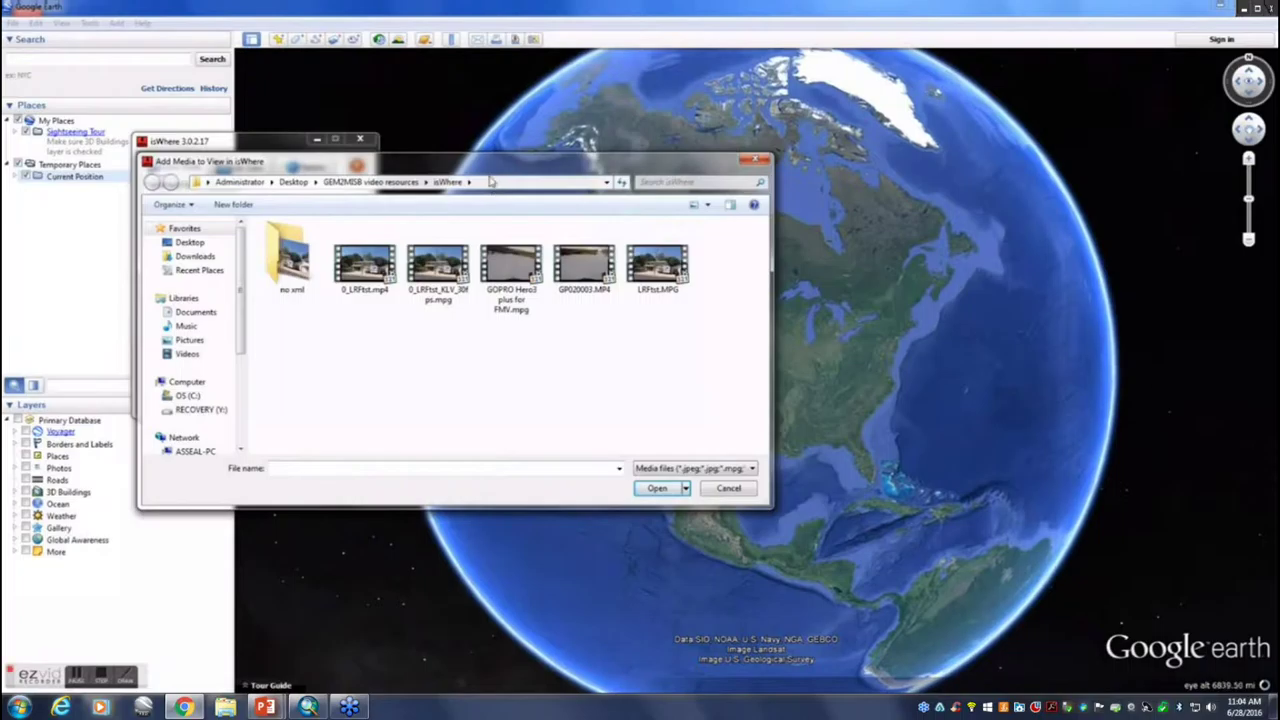
double_click(368, 265)
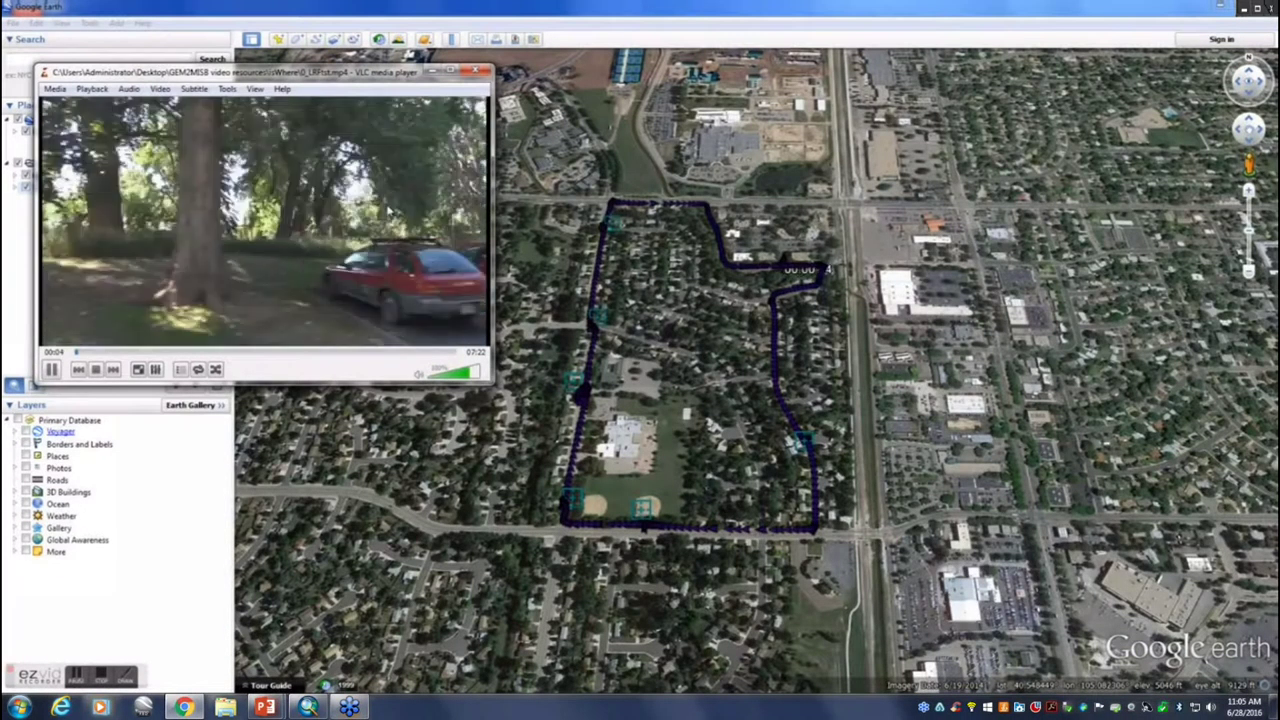
click(722, 362)
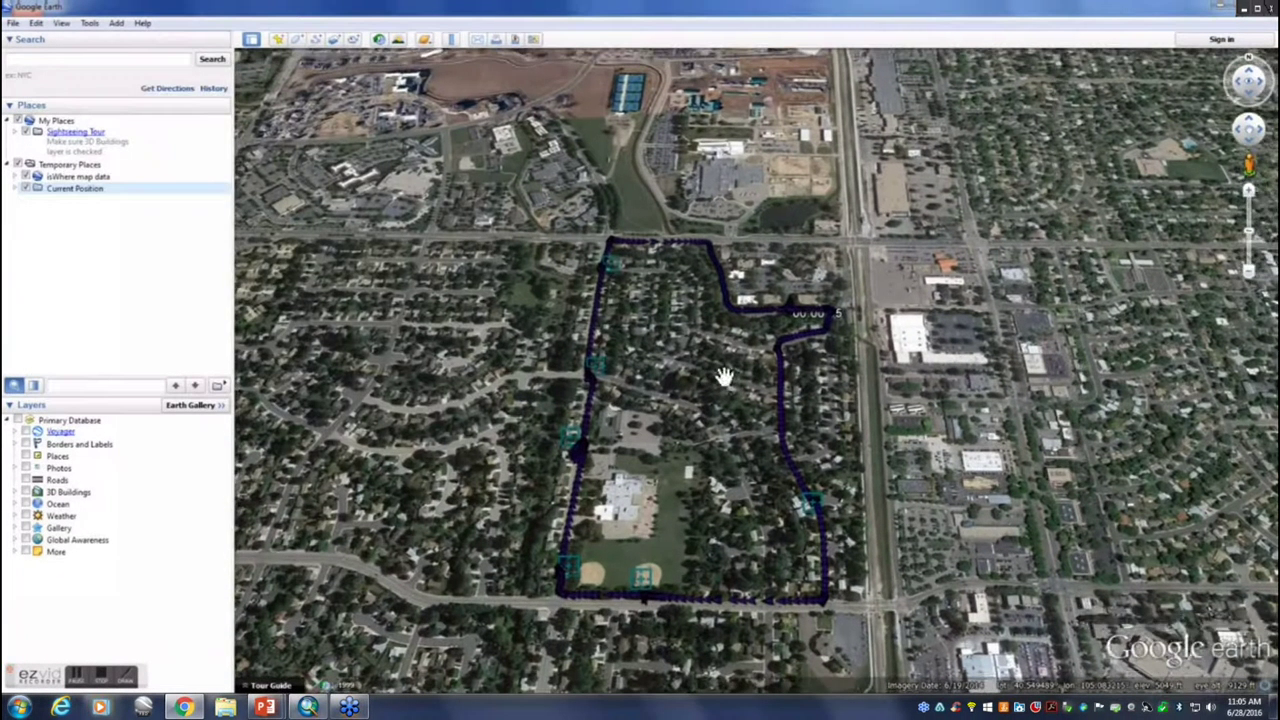
click(227, 88)
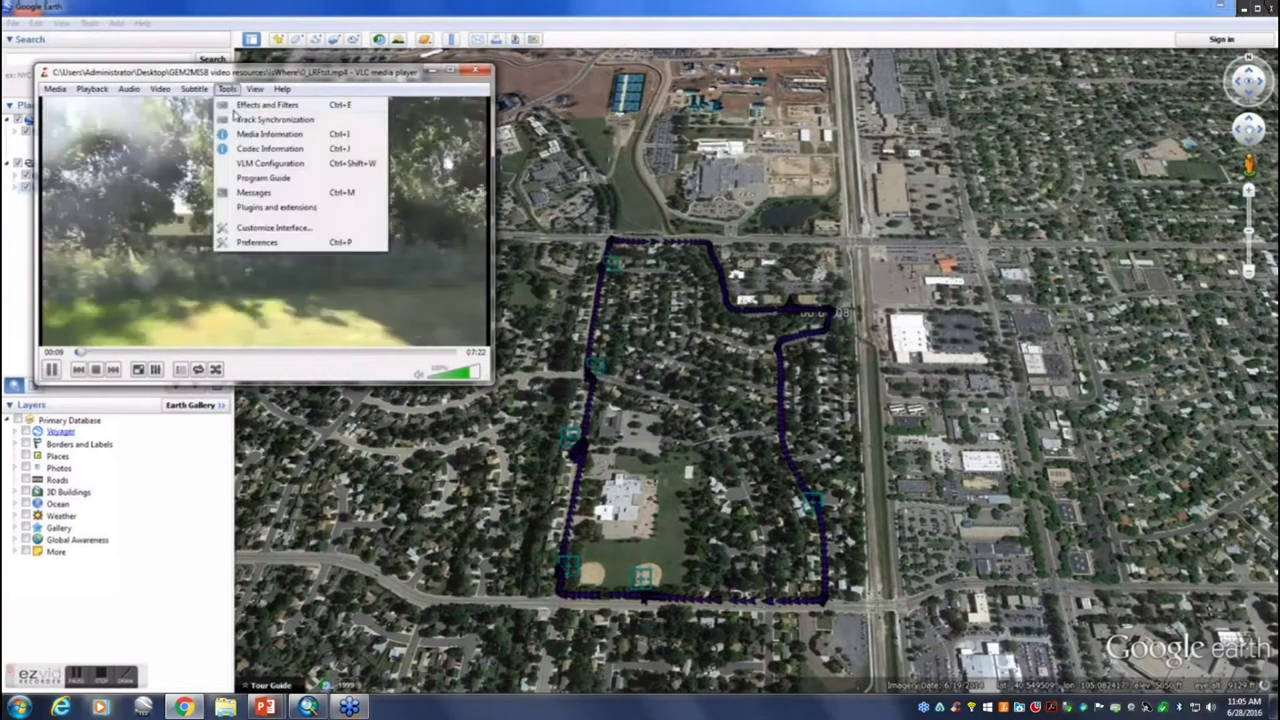
mouse_move(157, 90)
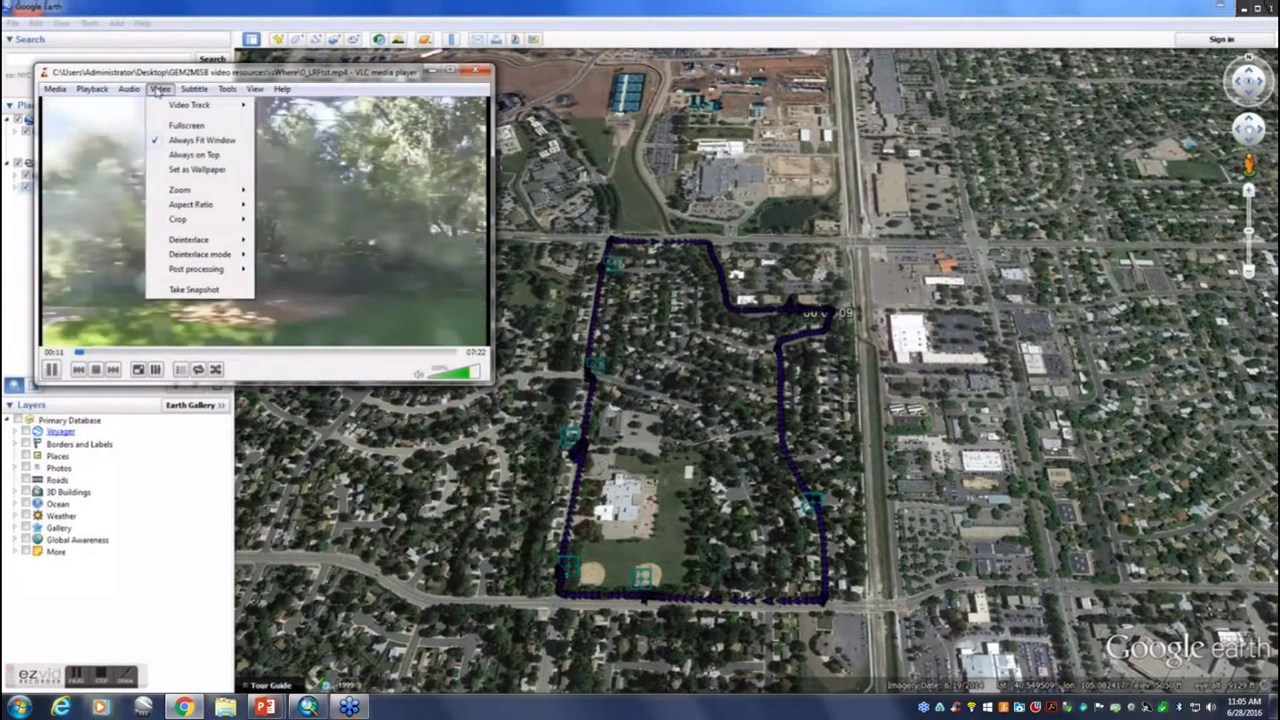
key(Escape)
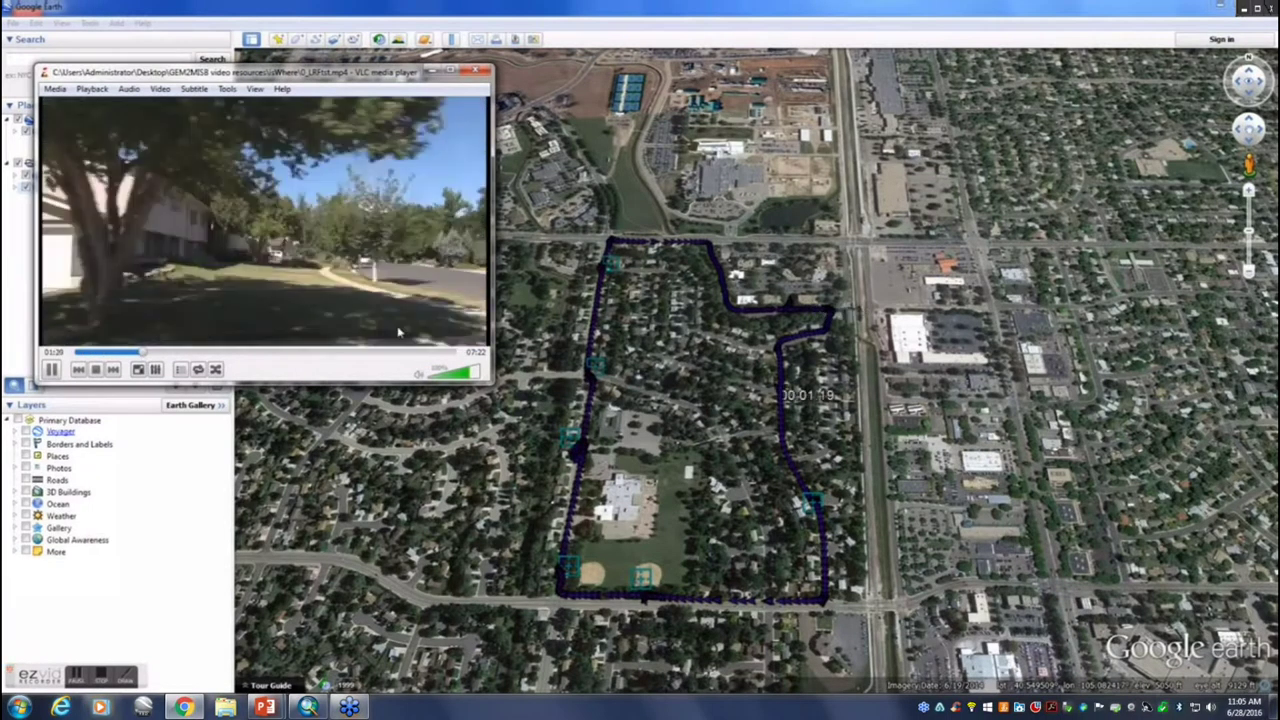
Jump the video playback to a point on the southern stretch of the mapped GPS track.
click(797, 553)
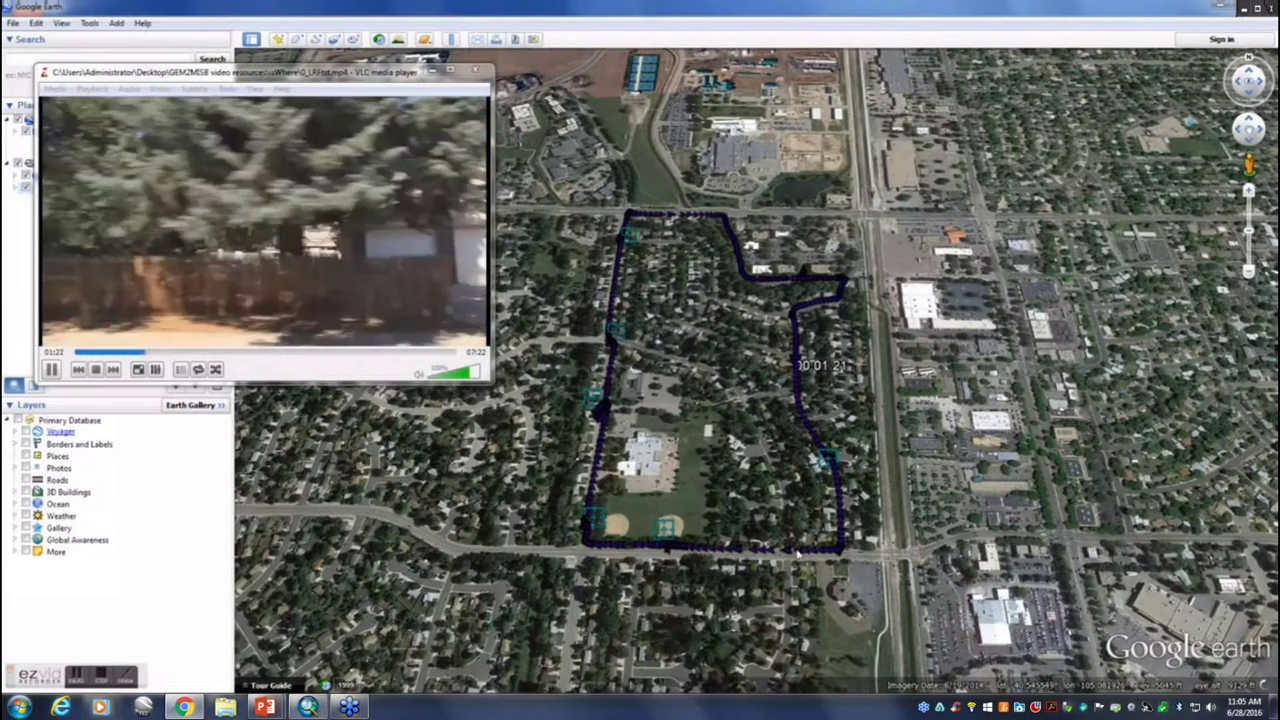
click(792, 551)
click(742, 522)
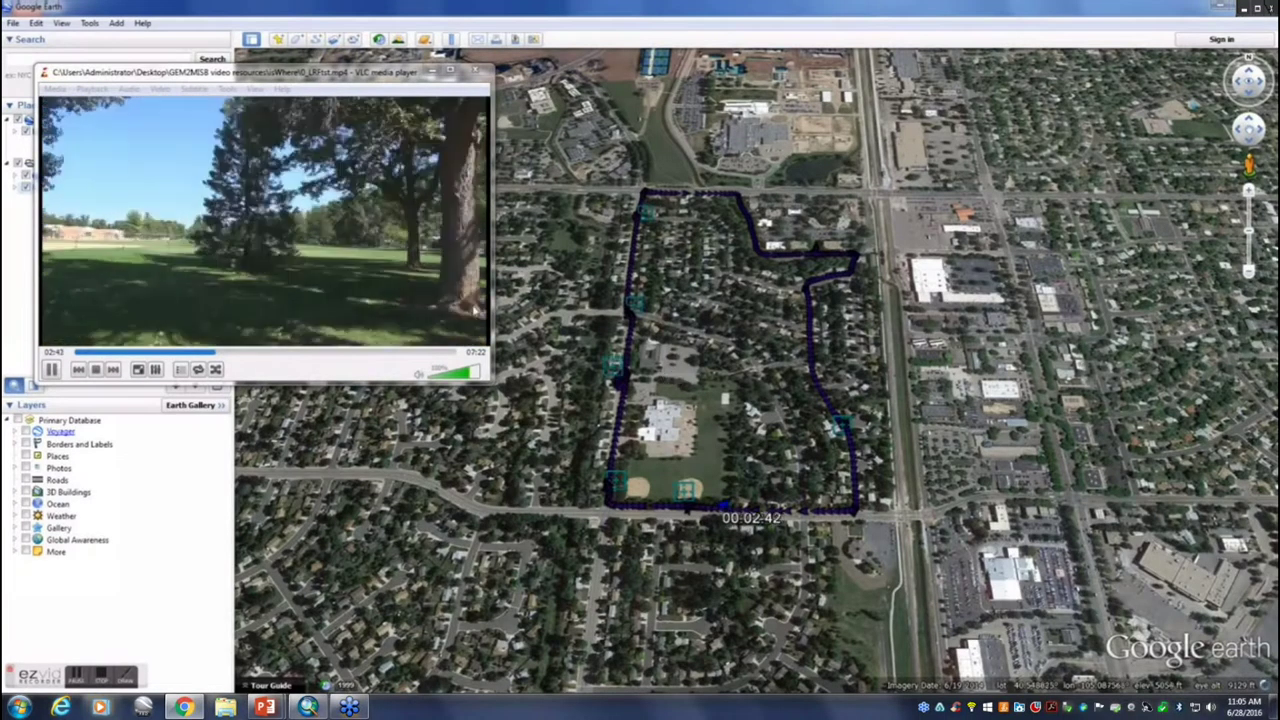
Close the video player, isWhere and Google Earth, discarding the unsaved Temporary Places items.
click(435, 120)
click(395, 455)
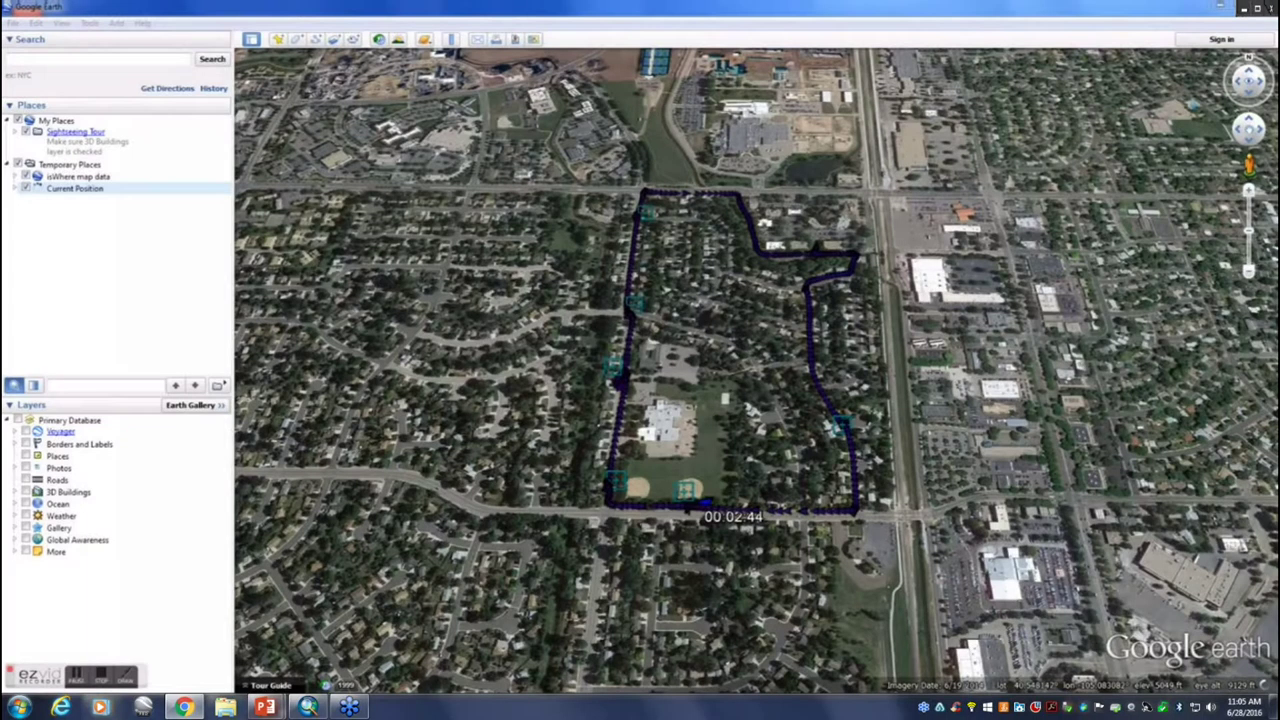
click(279, 710)
click(365, 141)
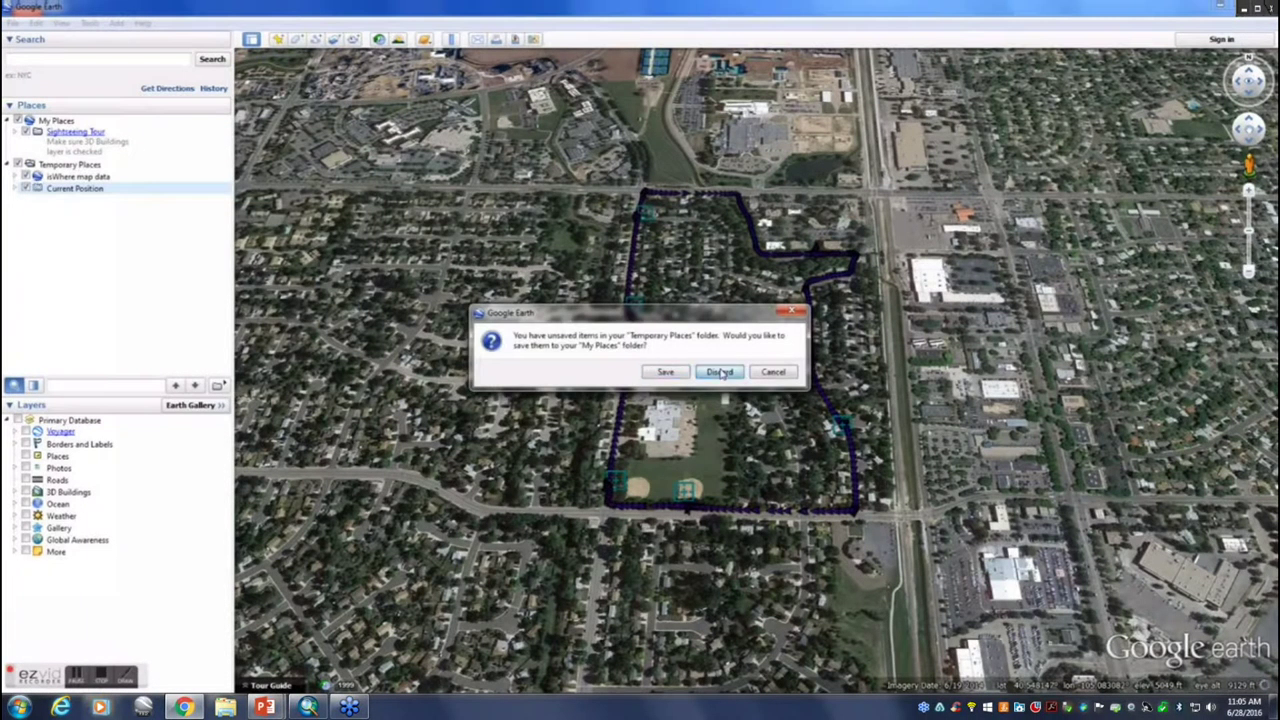
click(720, 372)
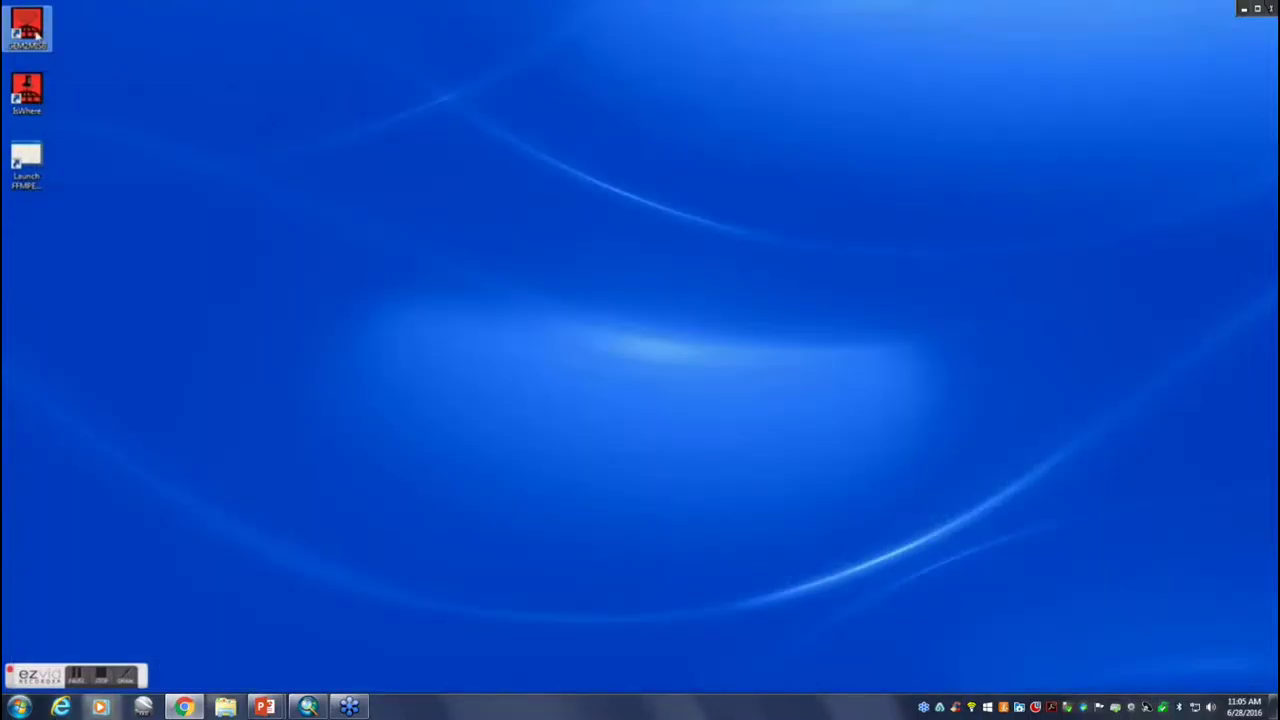
Launch GEM2MISB and add 0_LRFtst.mp4 from the isWhere folder to the conversion media list.
double_click(35, 33)
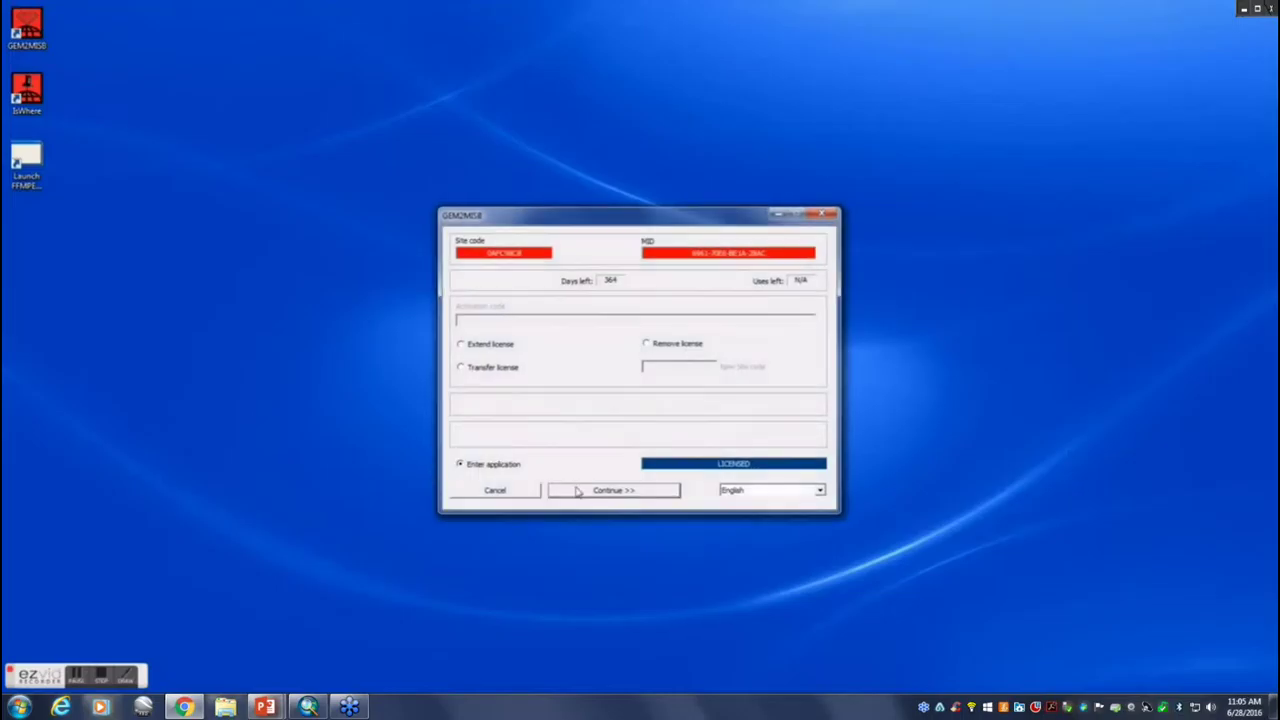
click(582, 486)
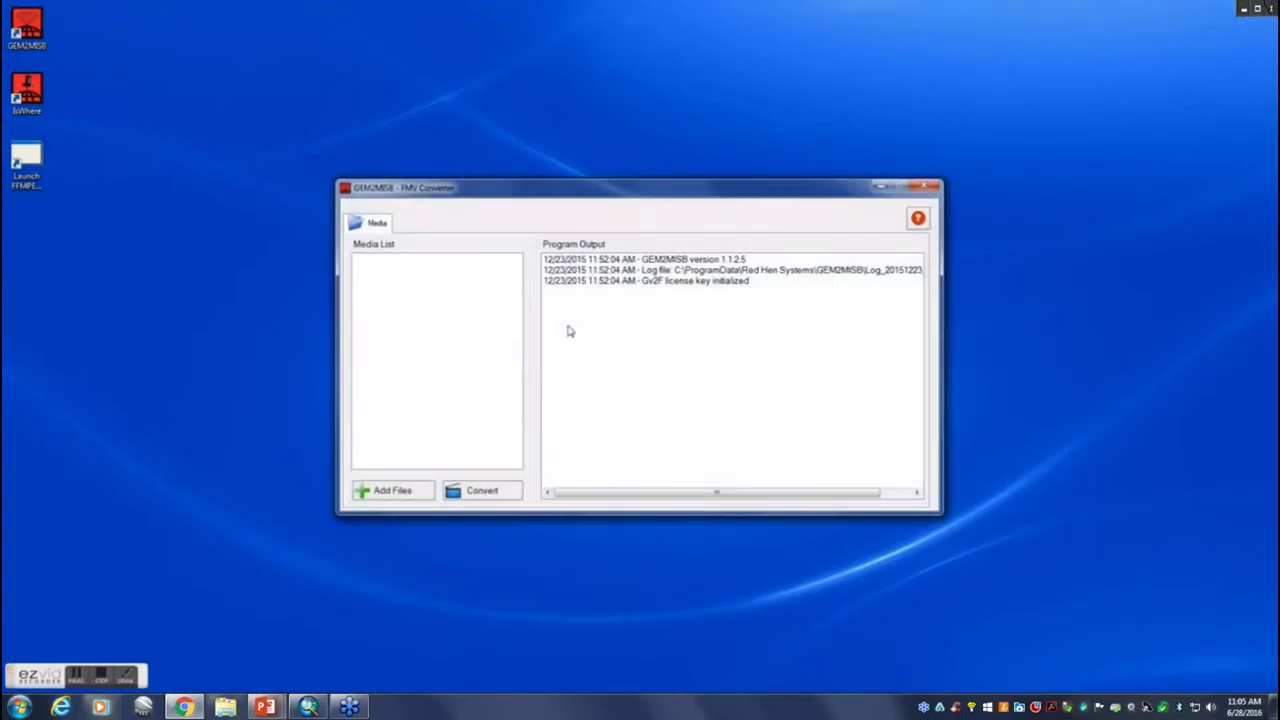
click(410, 492)
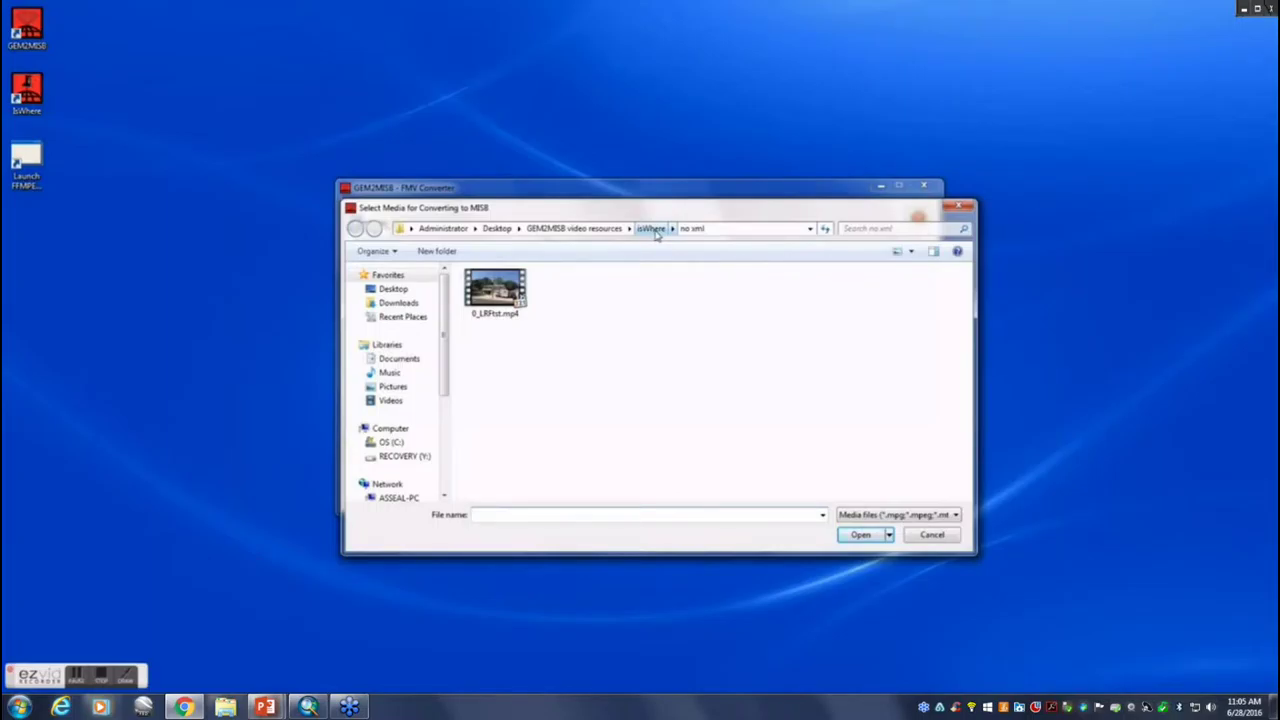
click(652, 229)
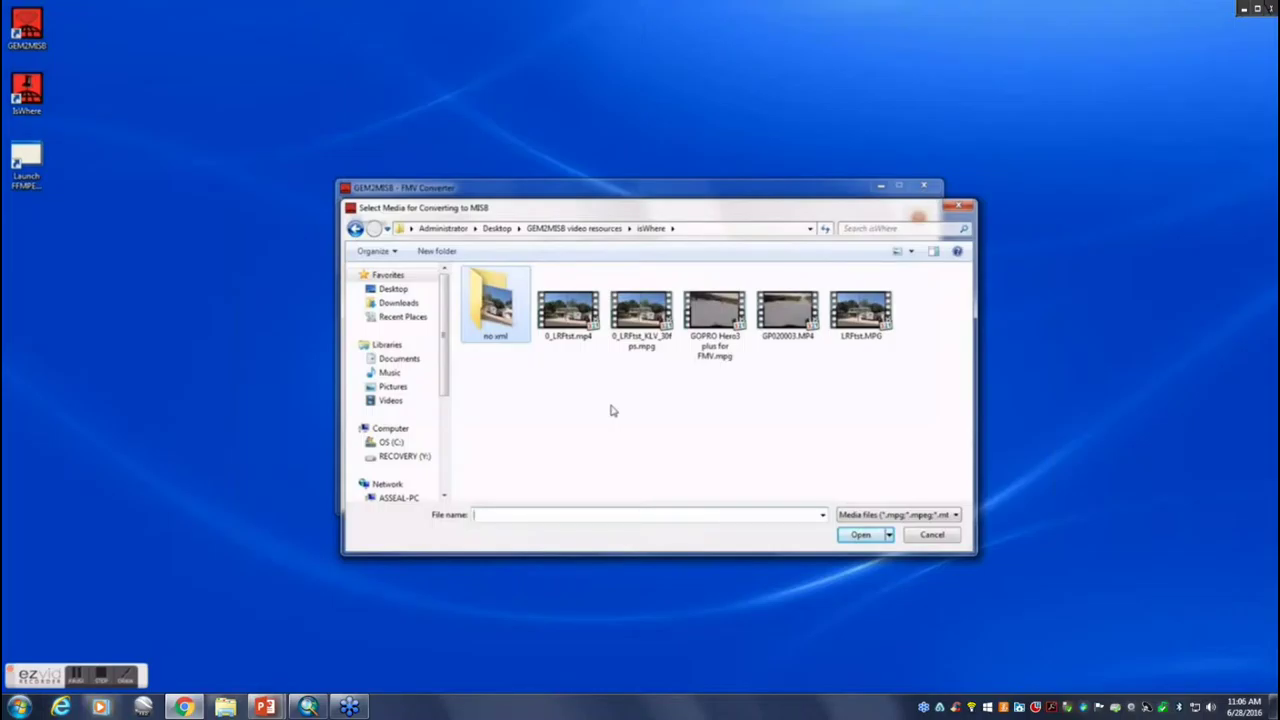
click(567, 312)
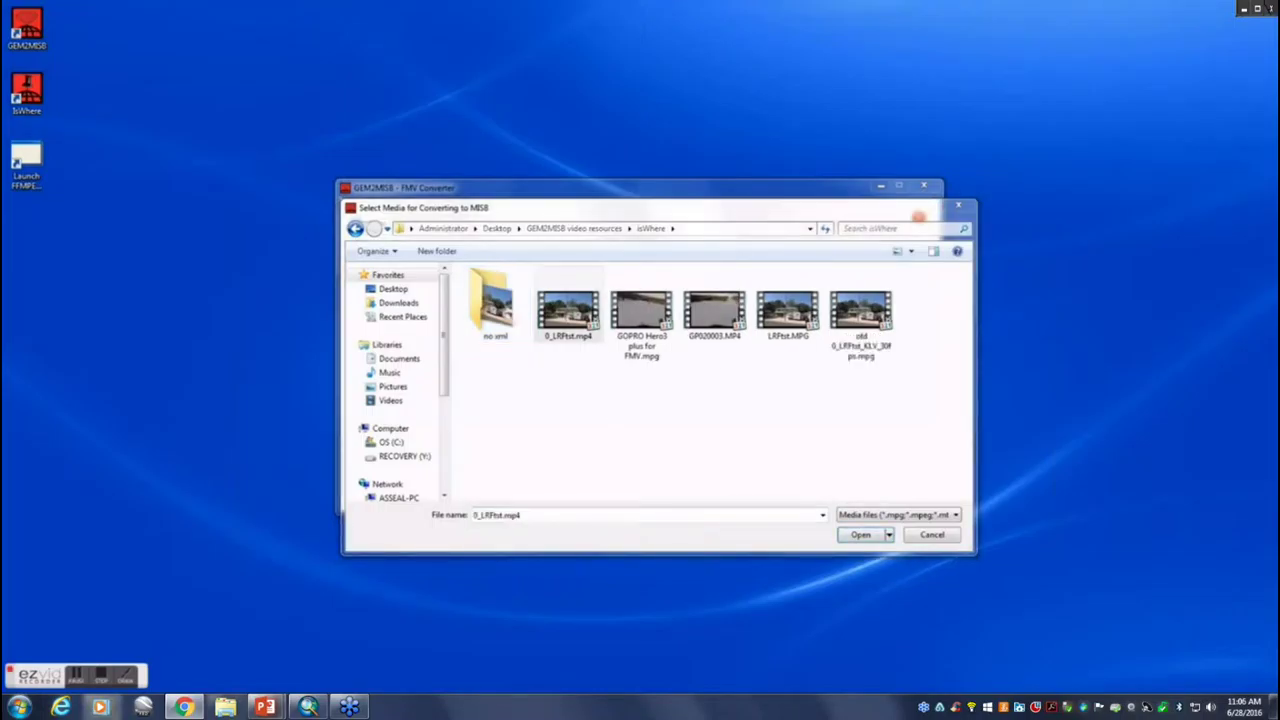
click(560, 329)
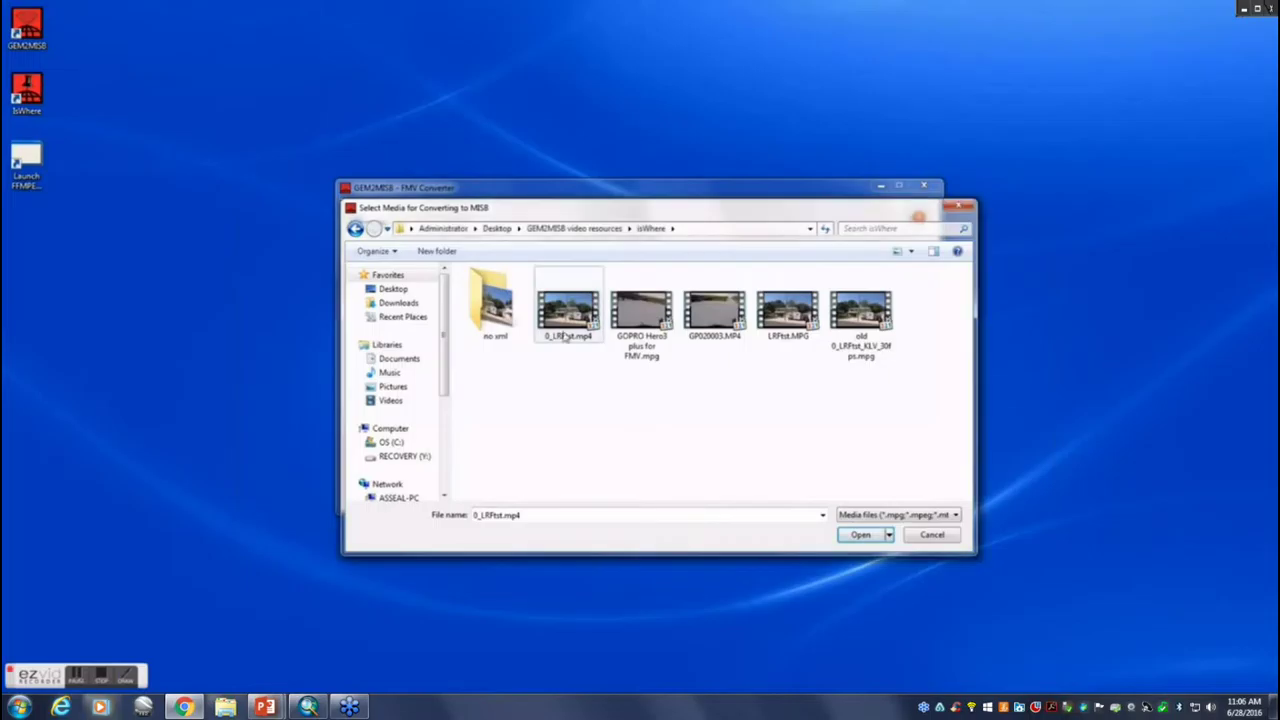
click(862, 537)
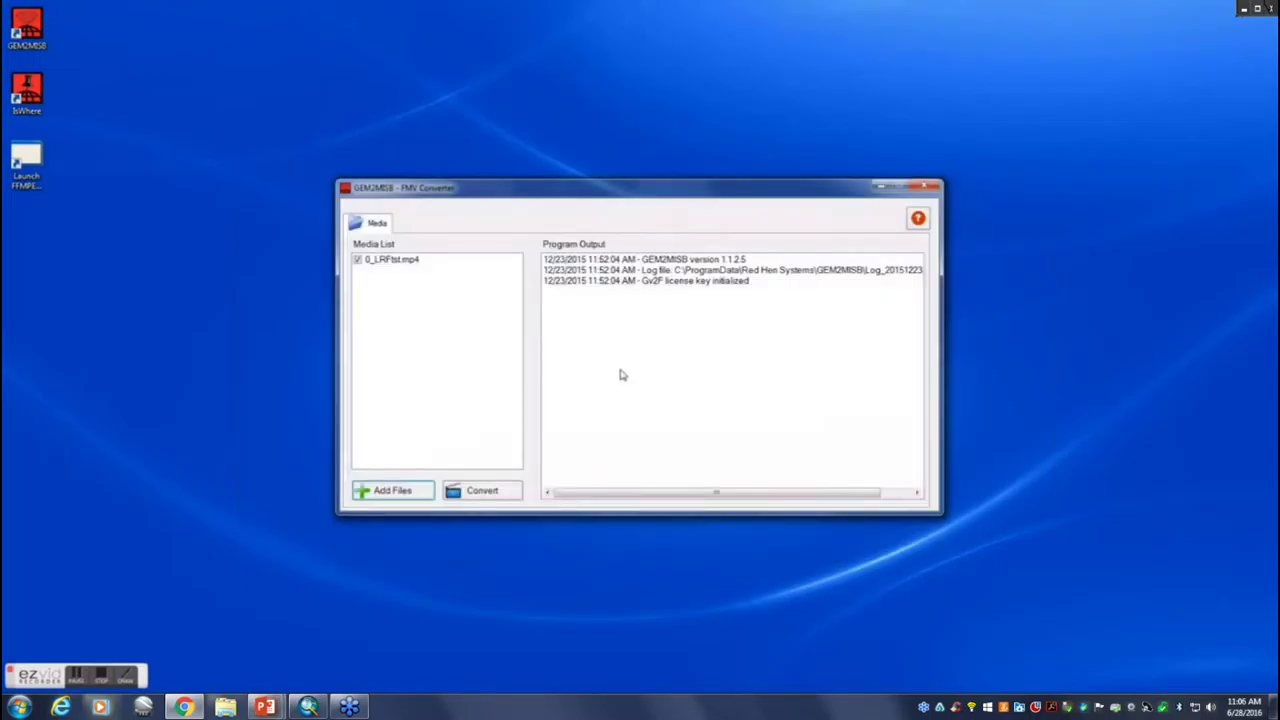
Convert 0_LRFtst.mp4 to MISB format, select the final output log line, and minimize the converter to reach ArcMap.
click(491, 489)
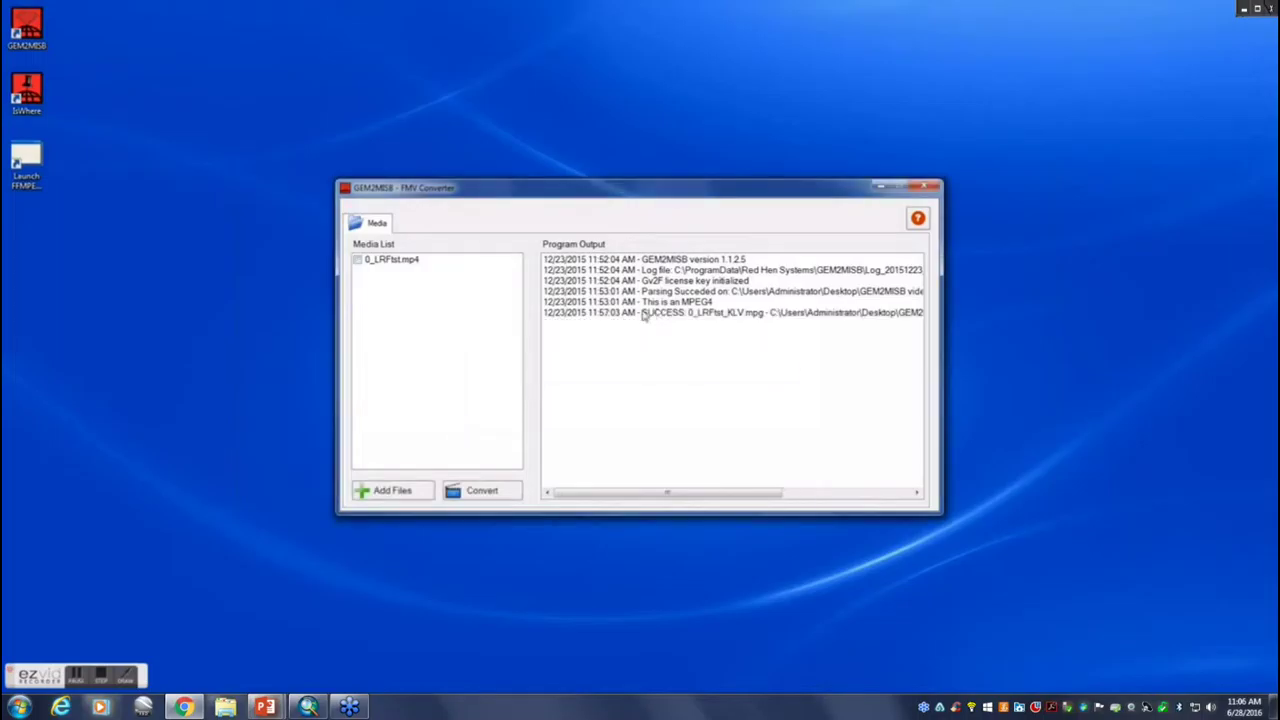
click(649, 314)
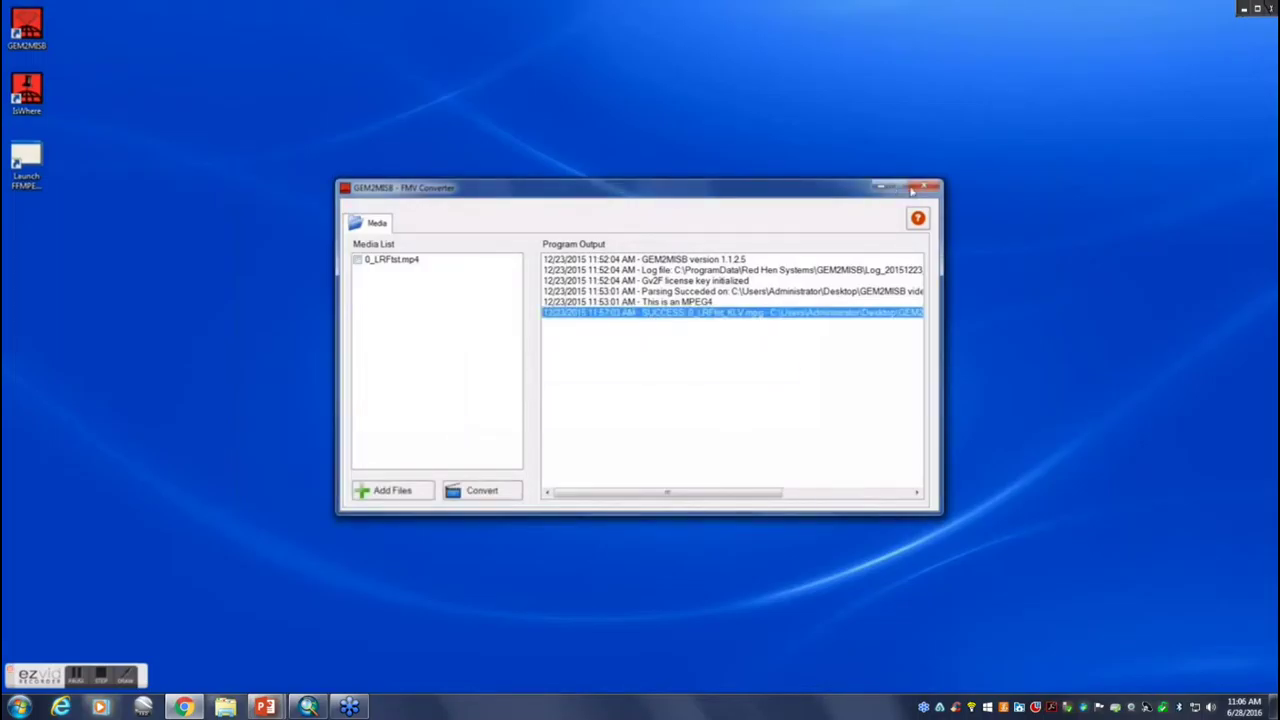
click(881, 187)
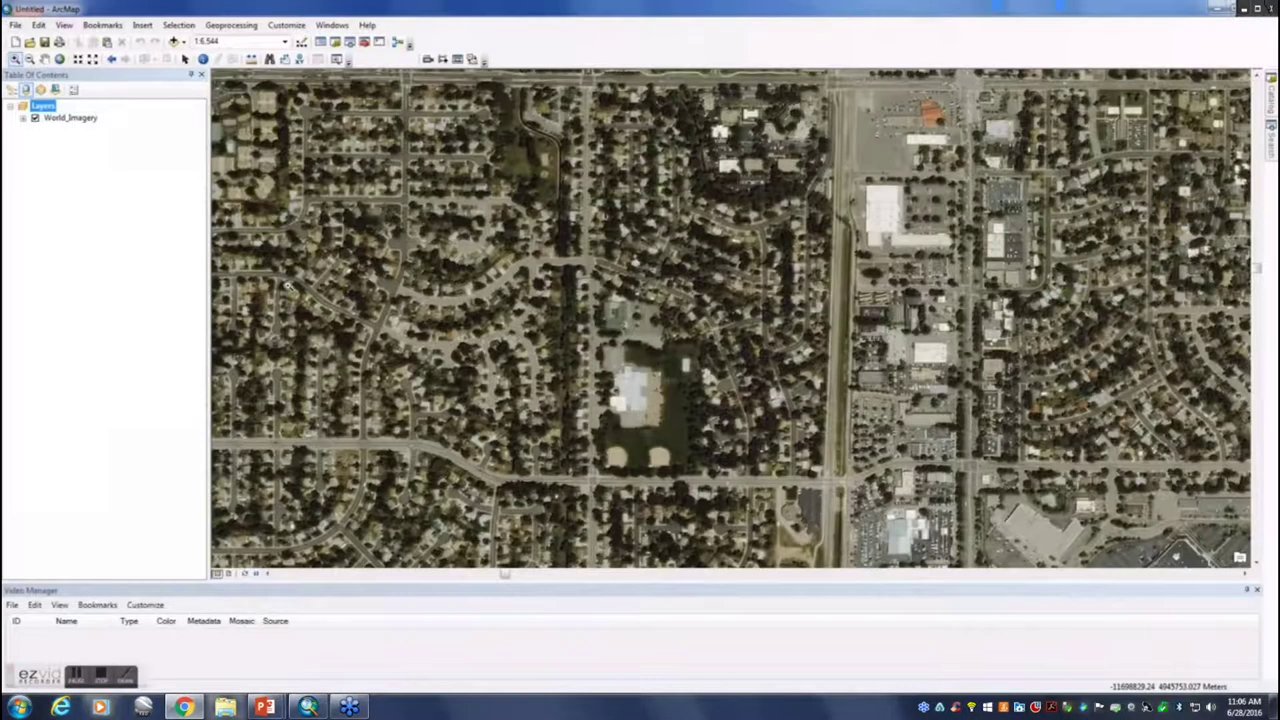
Add the converted video 0_LRFtst_KLV.mpg from the isWhere folder to the map document and start its playback.
click(443, 59)
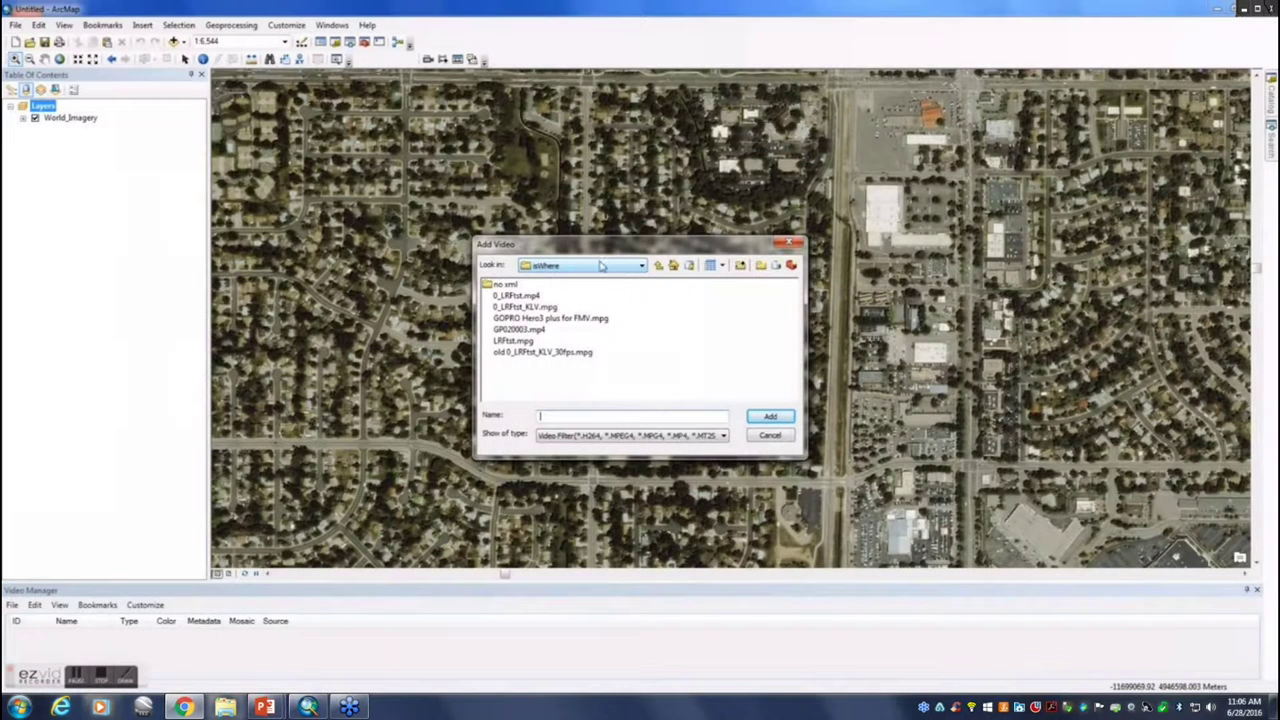
click(540, 308)
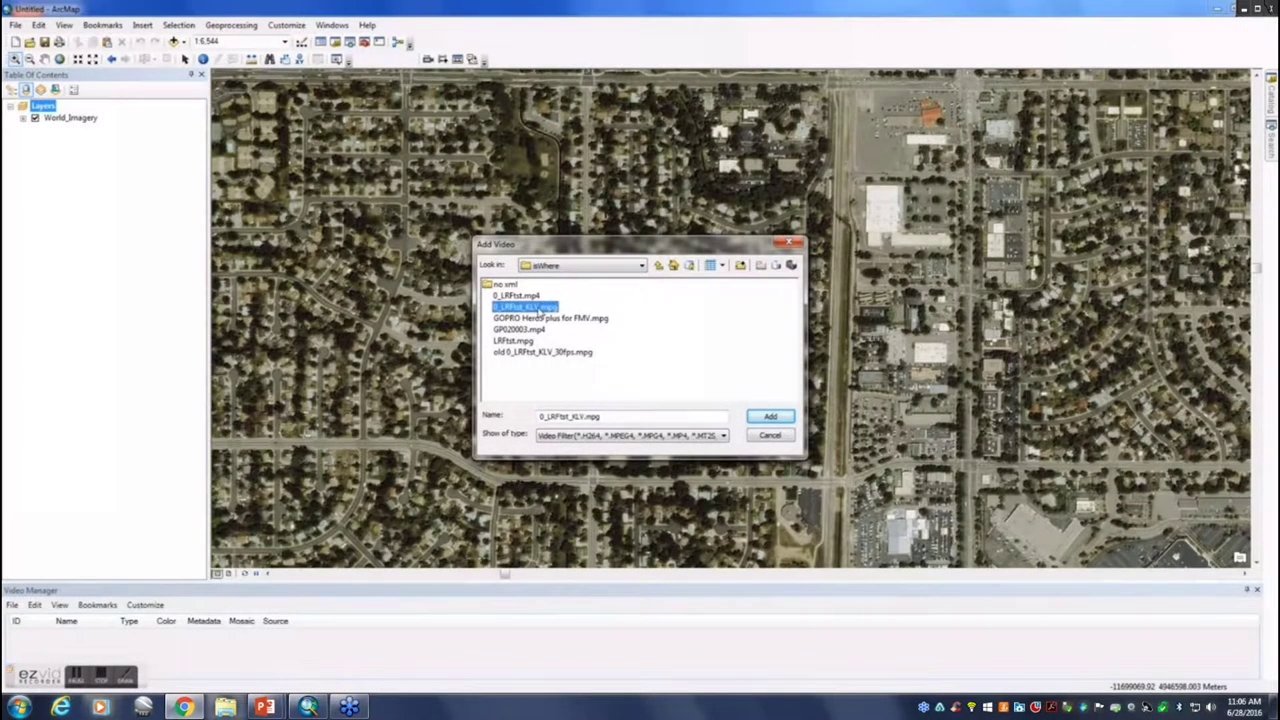
click(770, 416)
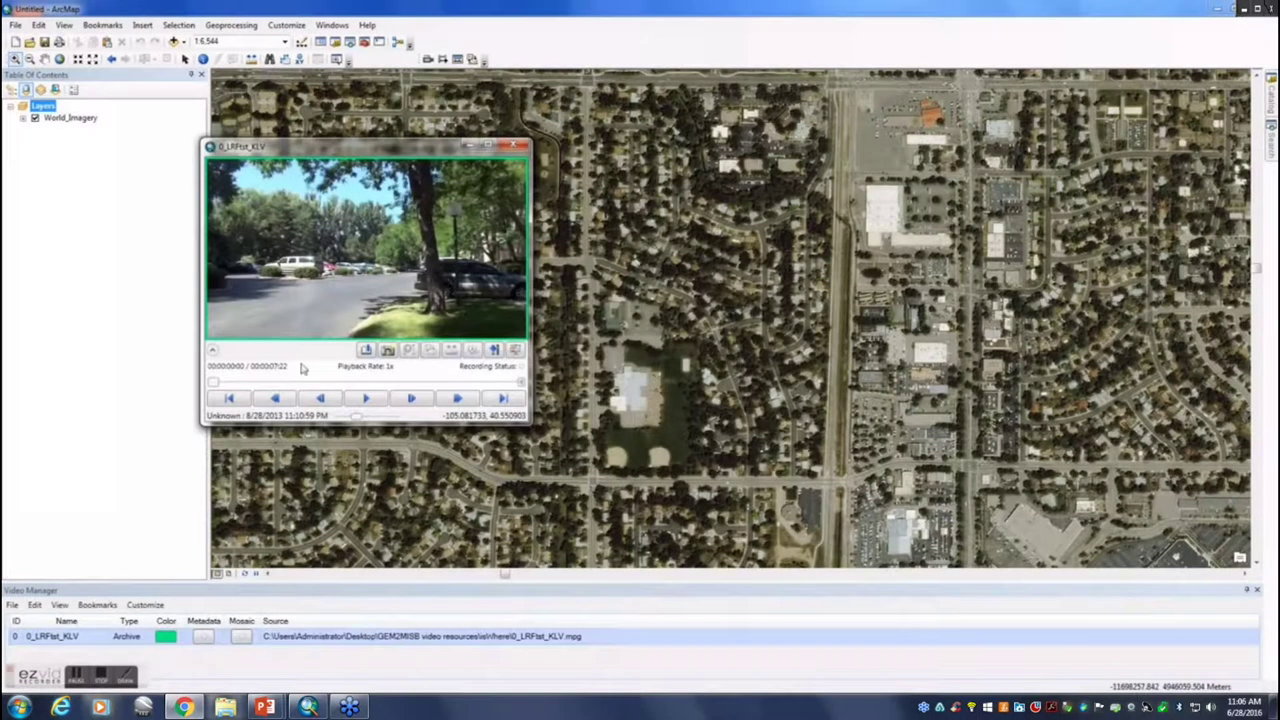
click(366, 398)
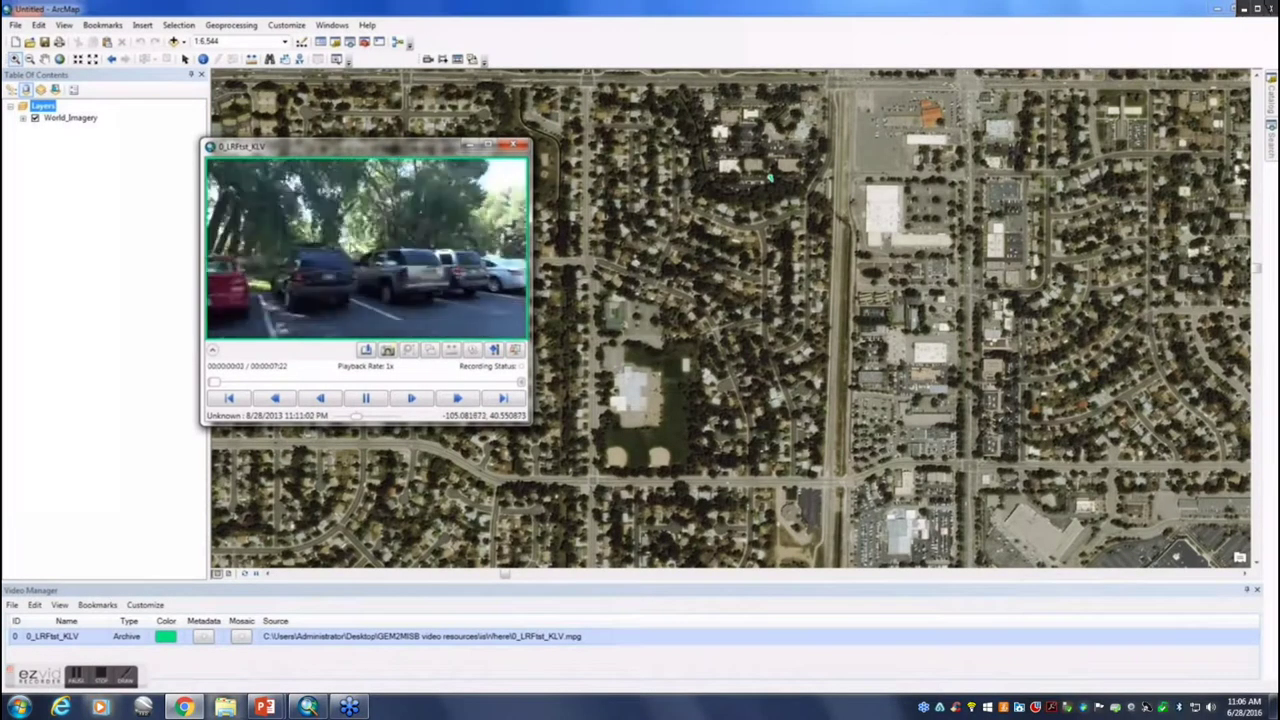
Set the 0_LRFtst_KLV video's display color to red and move its player window up toward the table of contents.
click(177, 637)
click(216, 597)
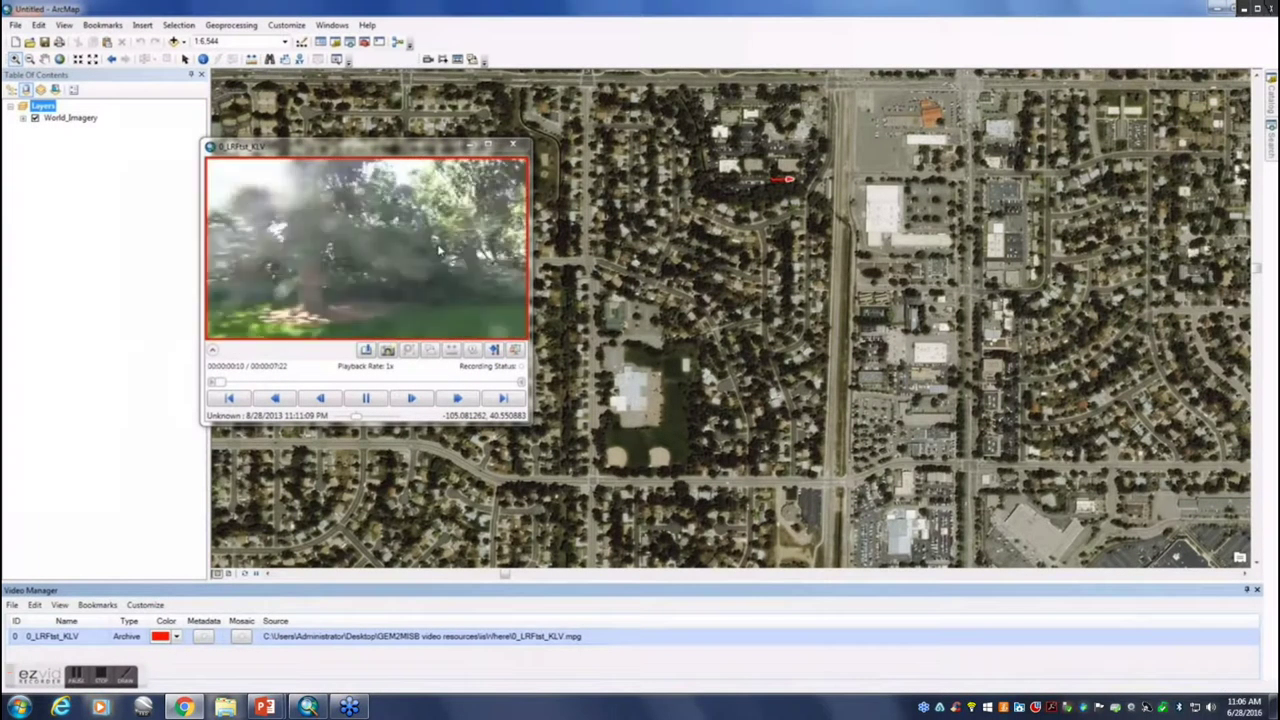
drag(405, 155, 372, 115)
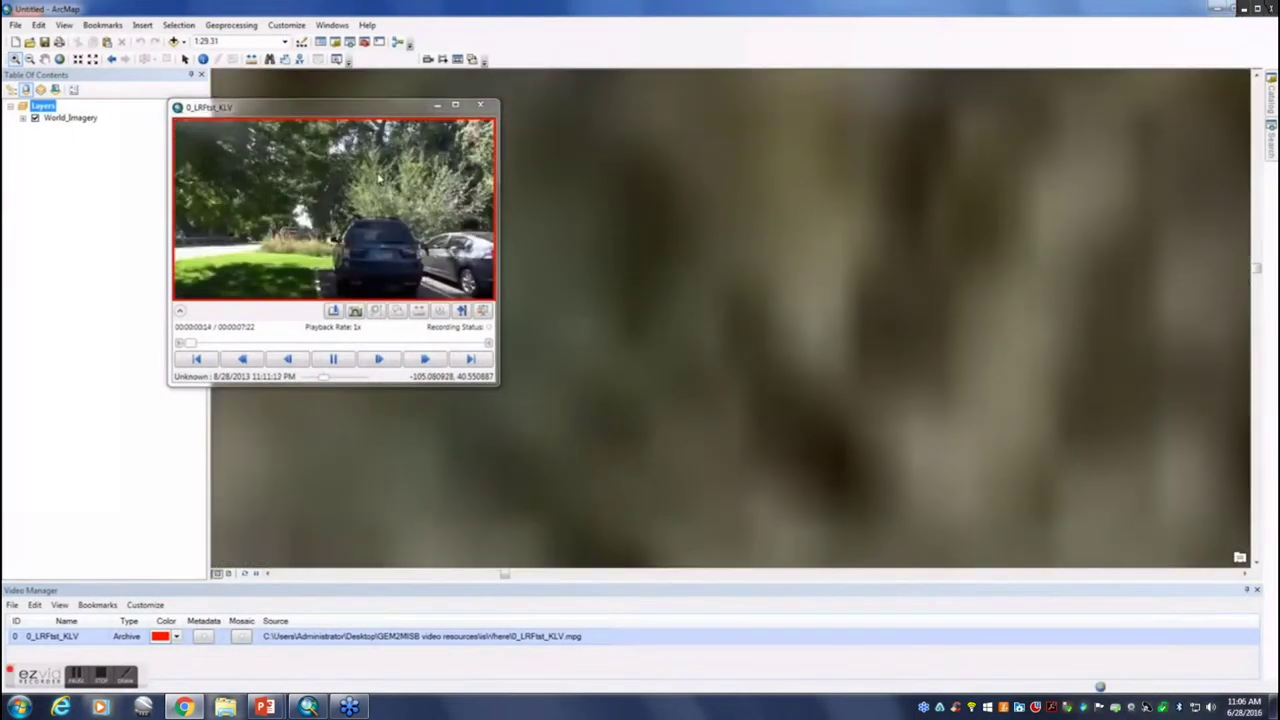
Turn on Follow for the 0_LRFtst_KLV video and activate the Pan tool on the map.
right_click(383, 177)
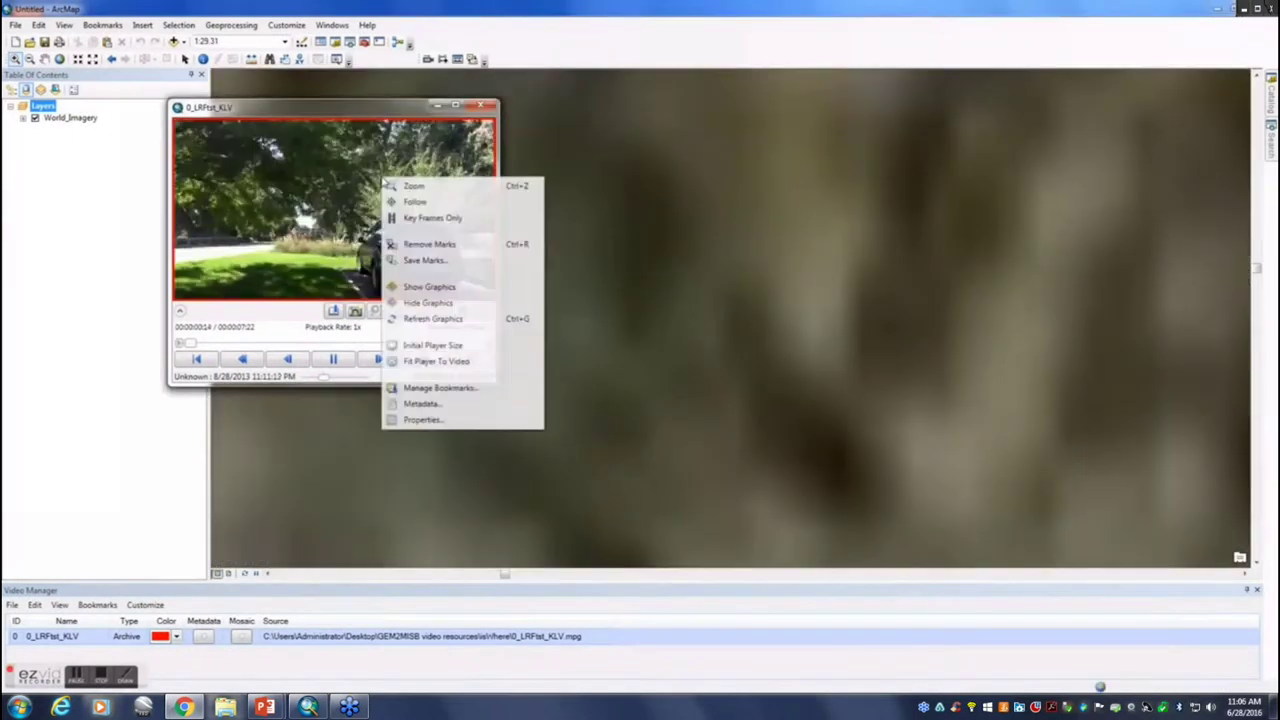
click(410, 200)
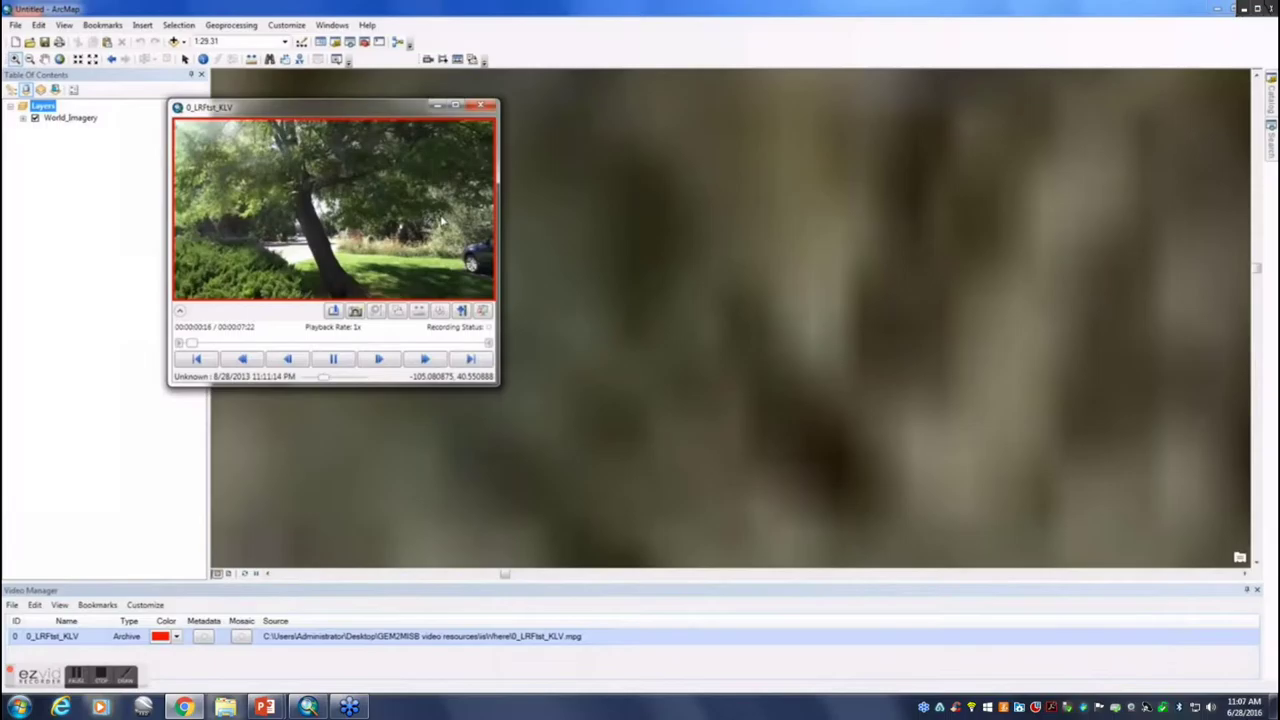
click(45, 59)
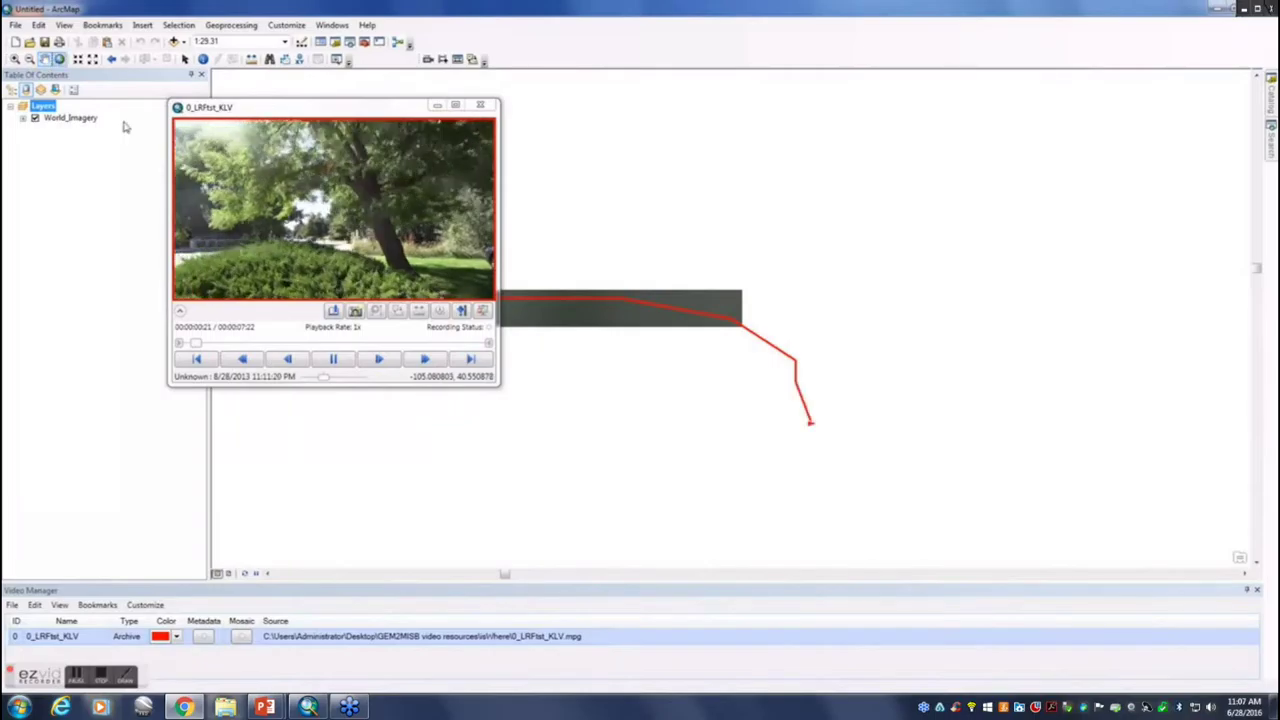
Turn off the Follow option for the playing 0_LRFtst_KLV video.
right_click(366, 196)
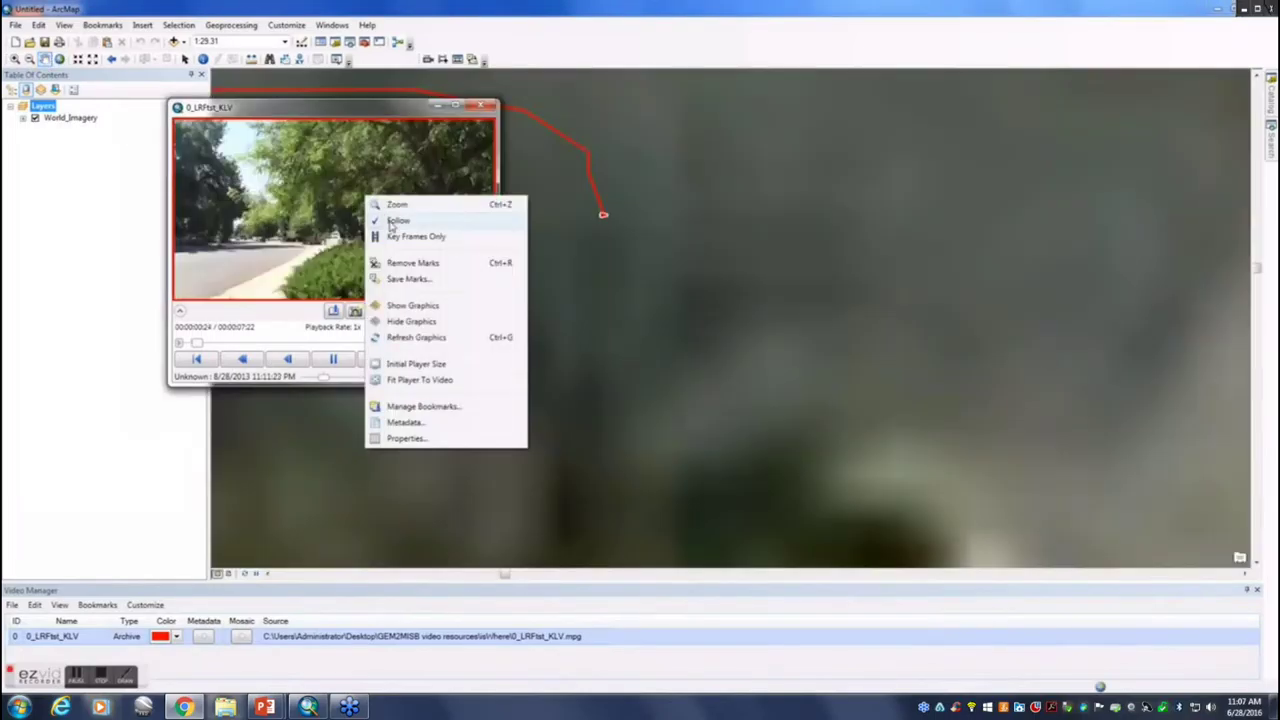
click(391, 222)
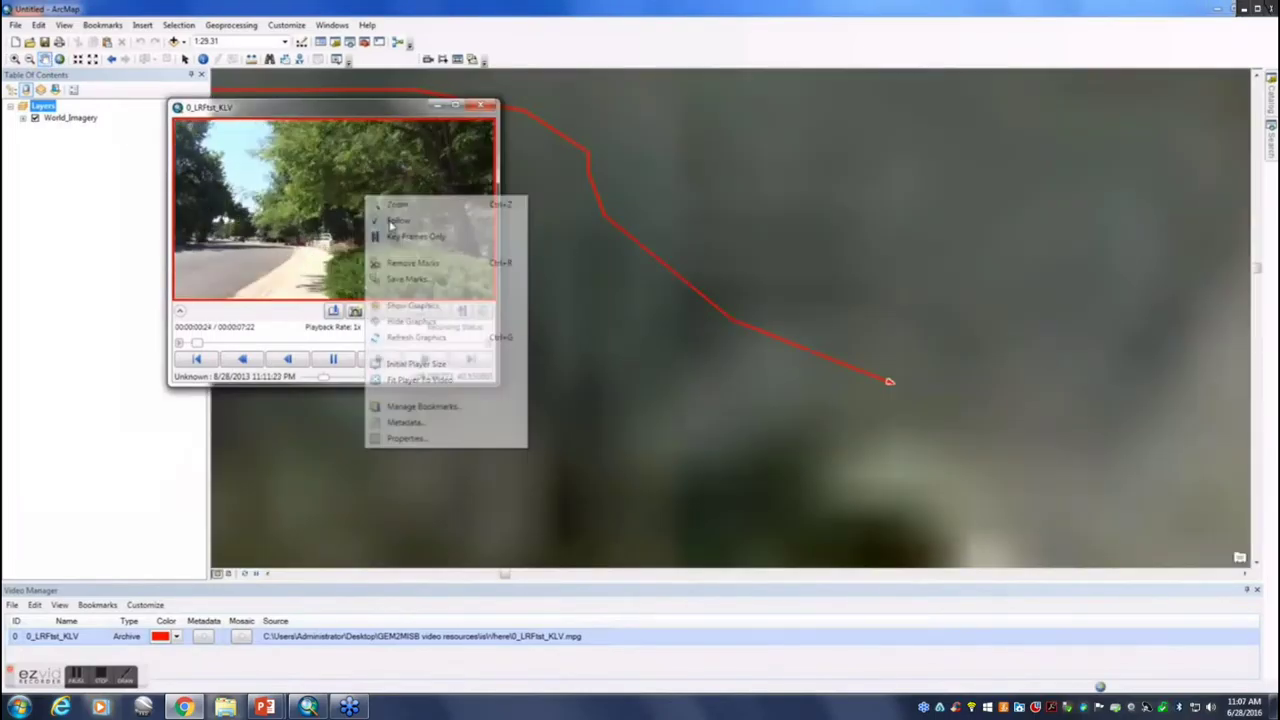
Move the video player window over the table of contents and zoom the map out to 1:1,500 around the track.
drag(354, 112, 292, 110)
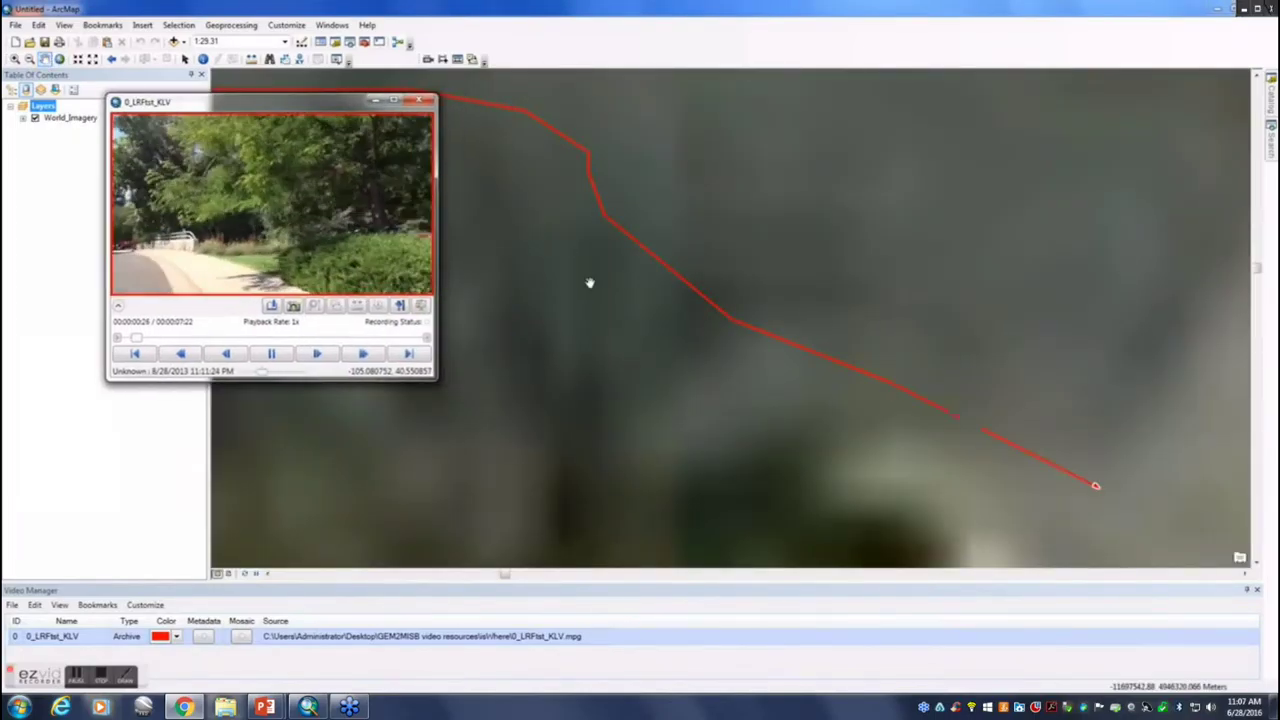
scroll(804, 349, up, 3)
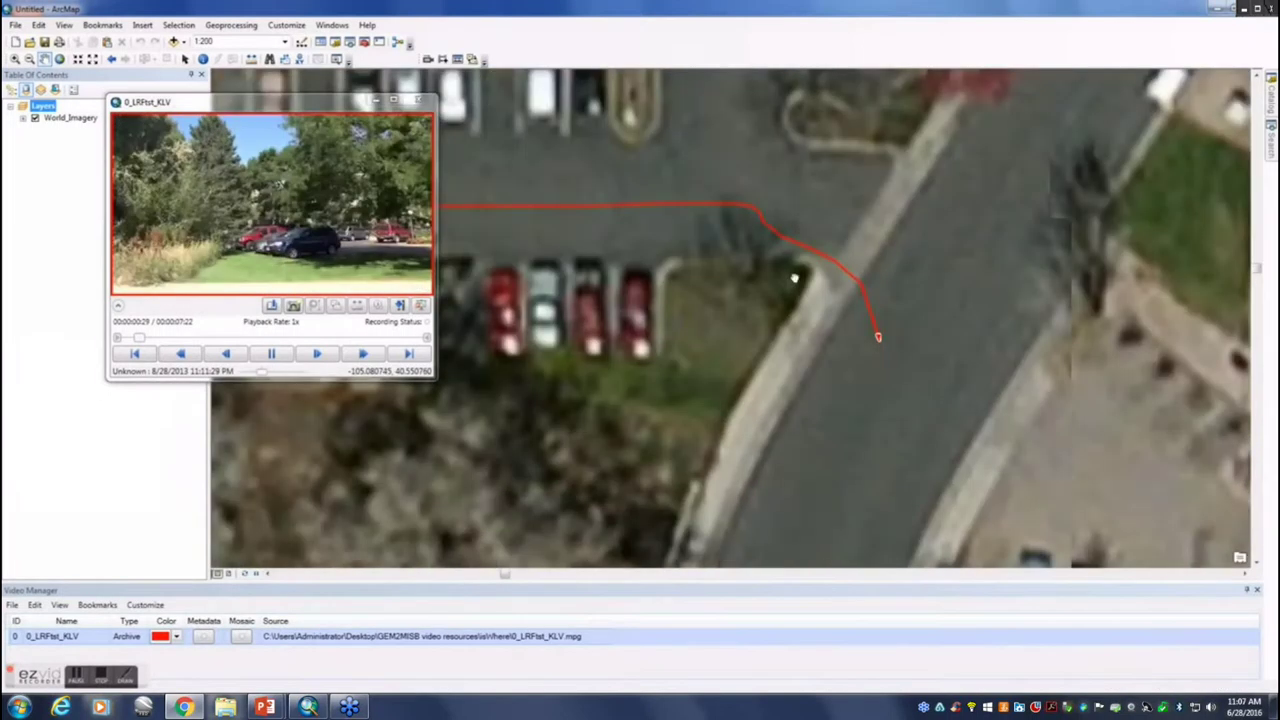
scroll(851, 318, up, 3)
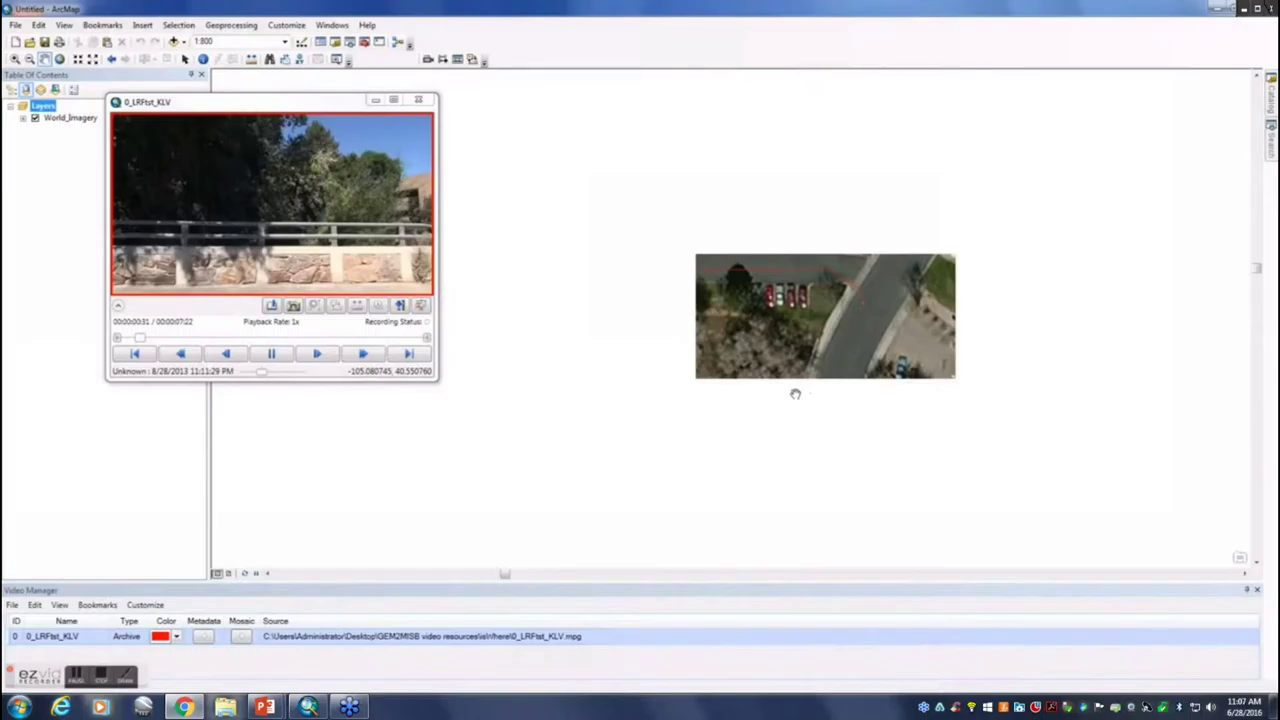
scroll(761, 398, up, 2)
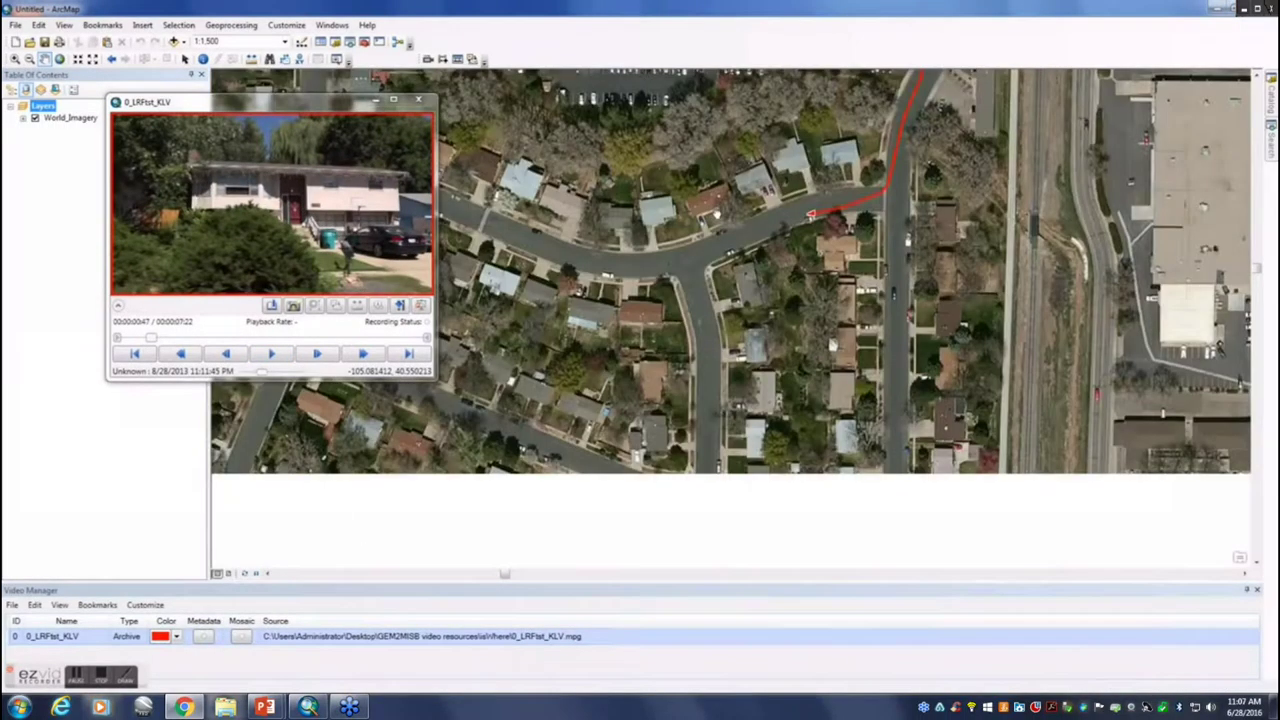
Resume playback of the 0_LRFtst_KLV video and shift its player window further away from the red track on the map.
click(273, 355)
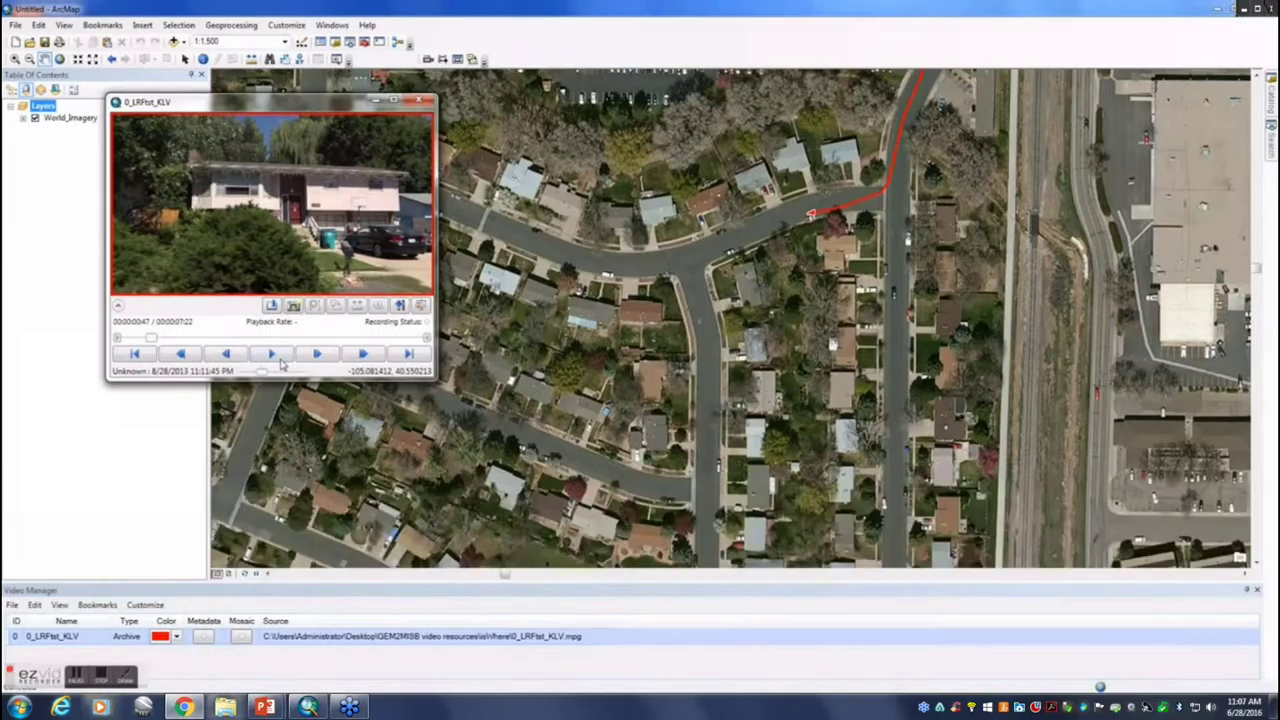
click(278, 358)
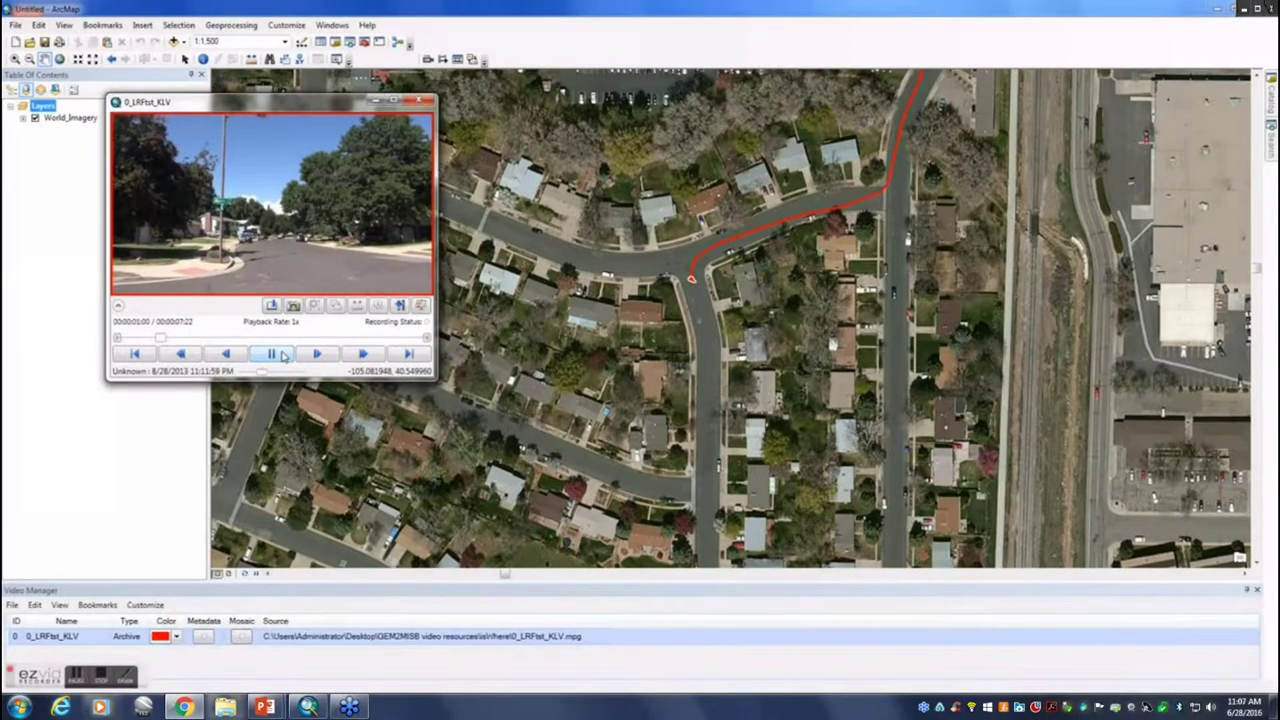
drag(250, 101, 200, 87)
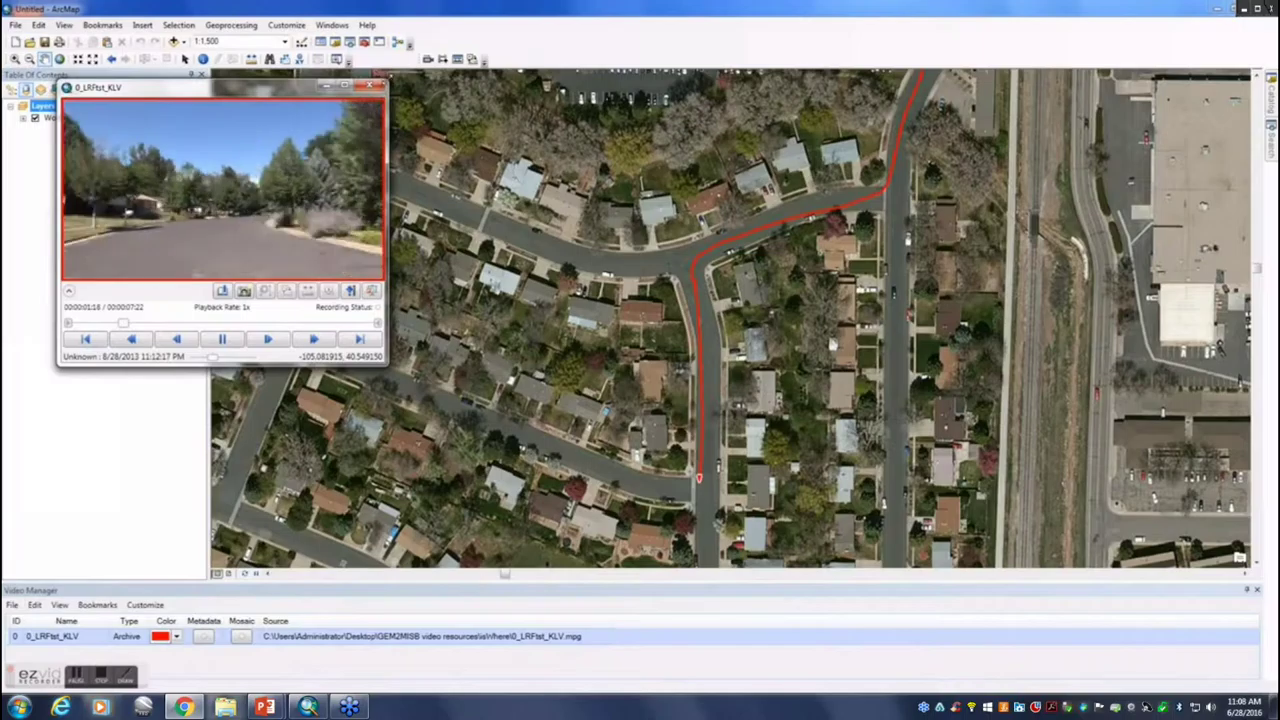
Close the video player and remove 0_LRFtst_KLV from the Video Manager.
click(370, 87)
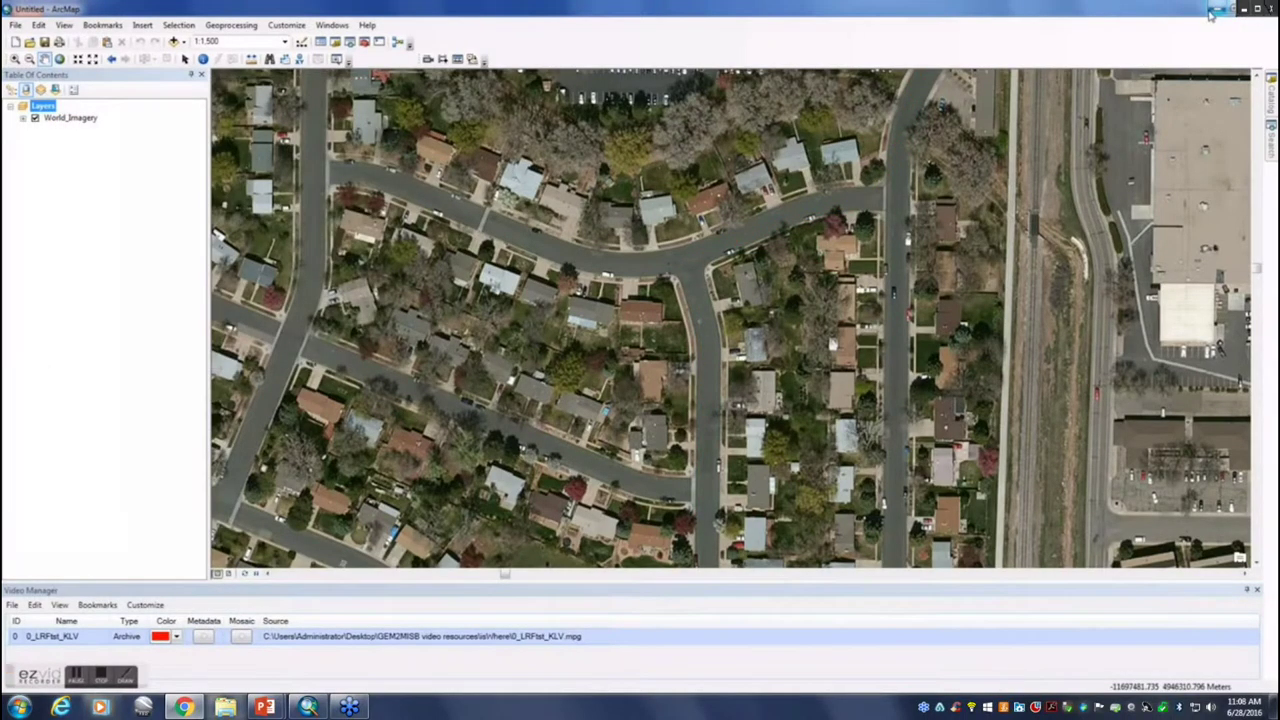
right_click(52, 634)
click(89, 616)
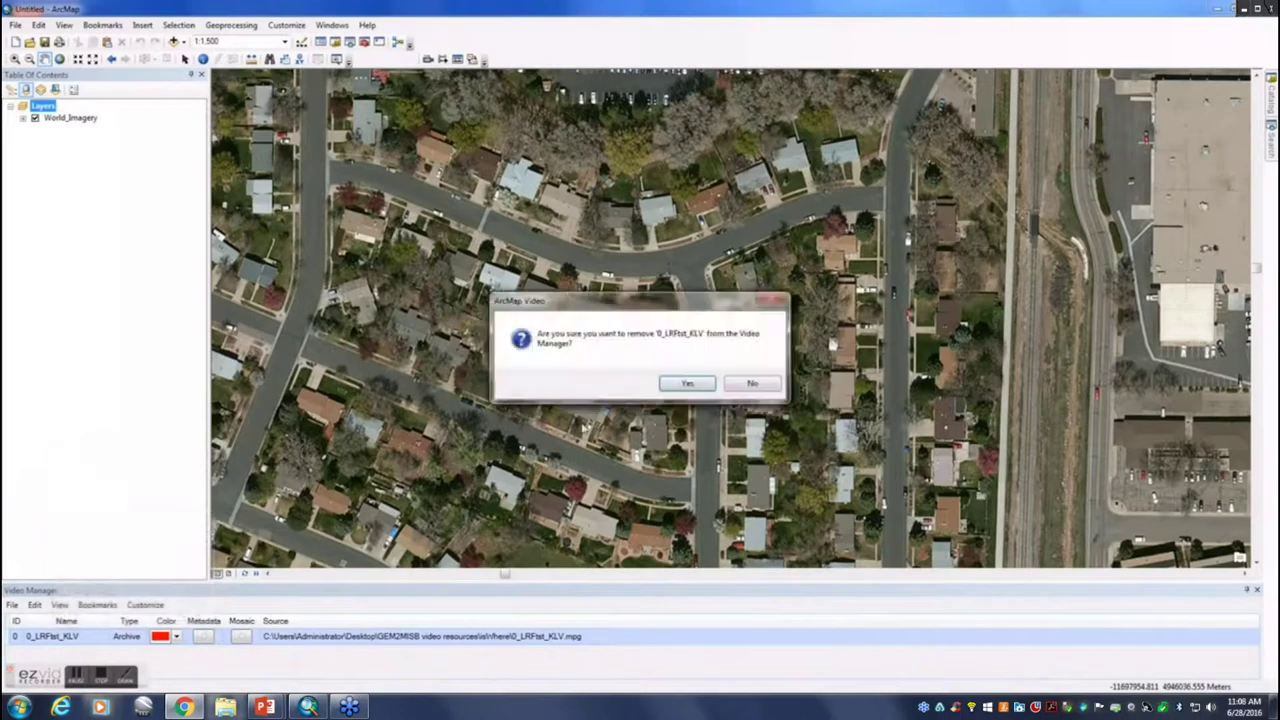
click(704, 378)
Minimize ArcMap, launch GEM2MISB from the desktop and continue through its license dialog into the application.
click(1219, 12)
double_click(25, 30)
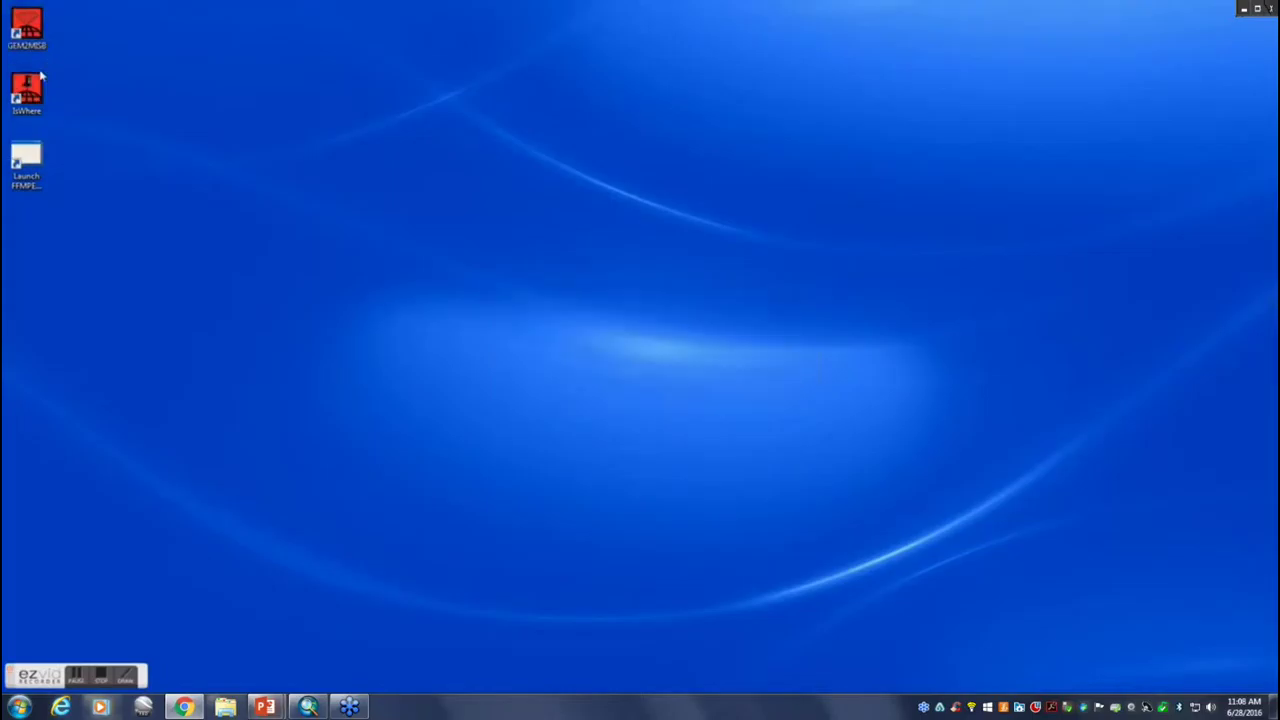
click(604, 492)
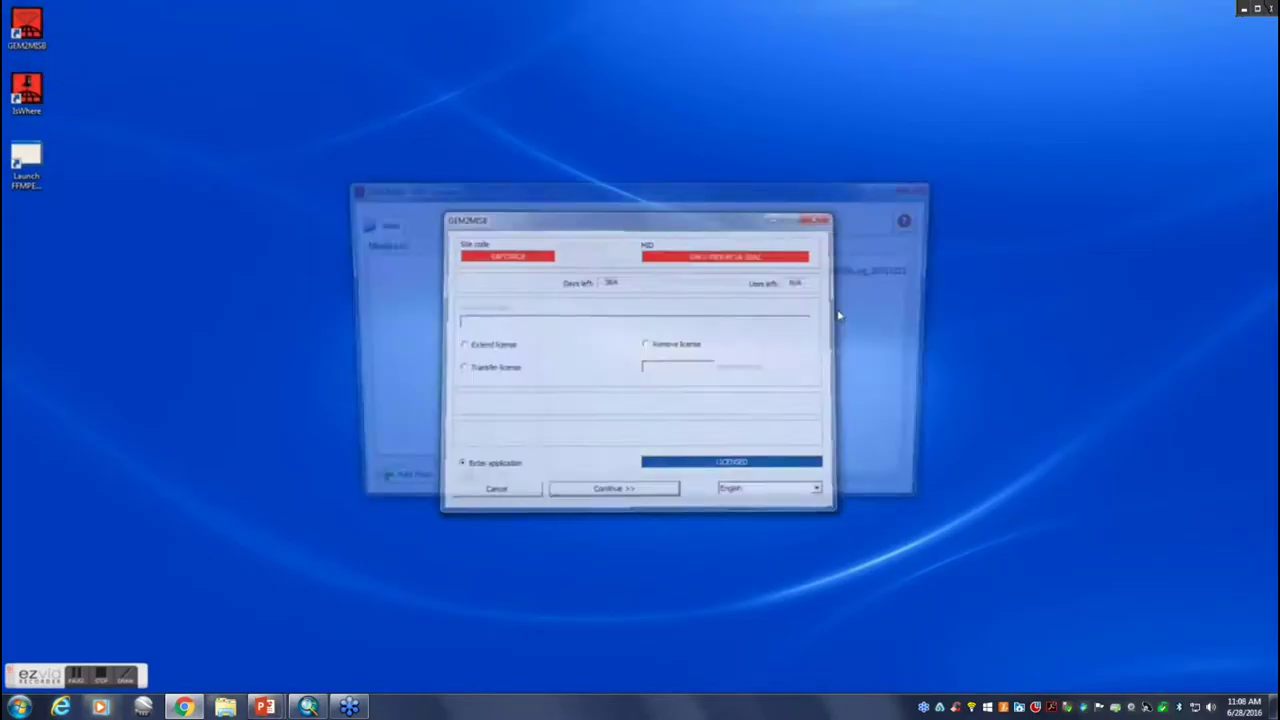
Open the GEM2MISB User Guide link from the help, locate the GEM2MISB manual on the Manuals page, and close both the page and help.
click(918, 220)
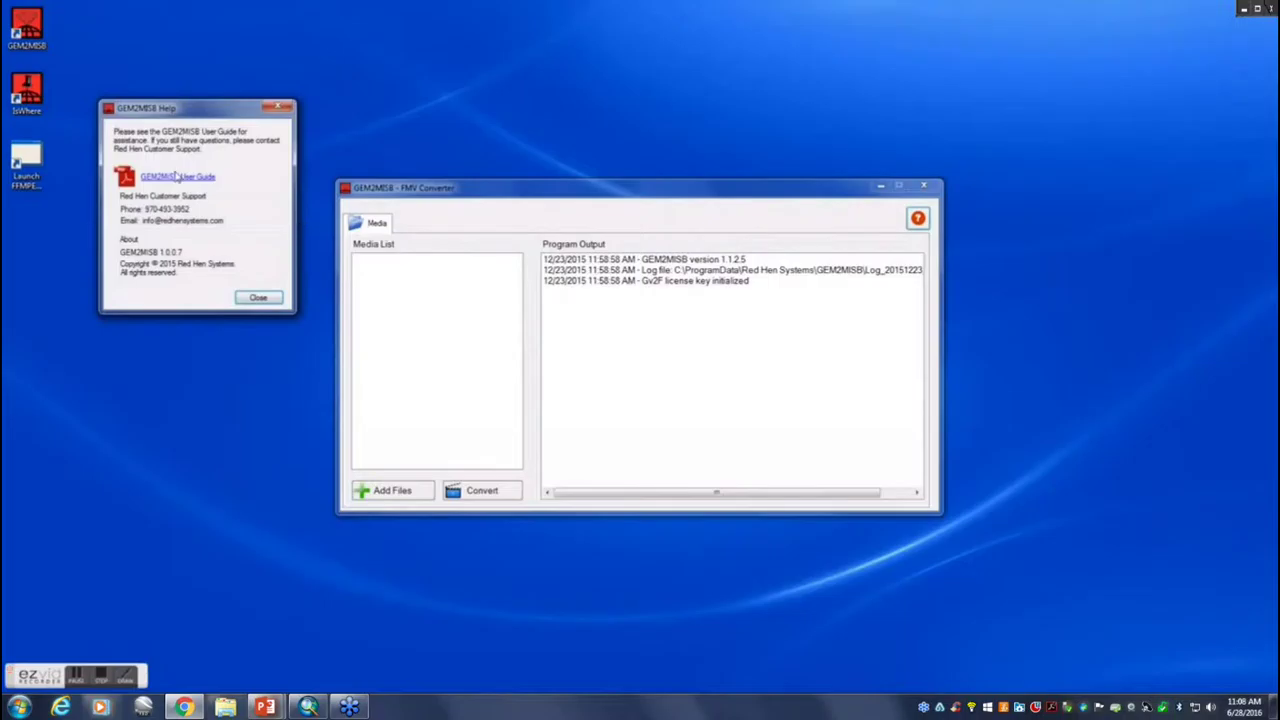
click(176, 180)
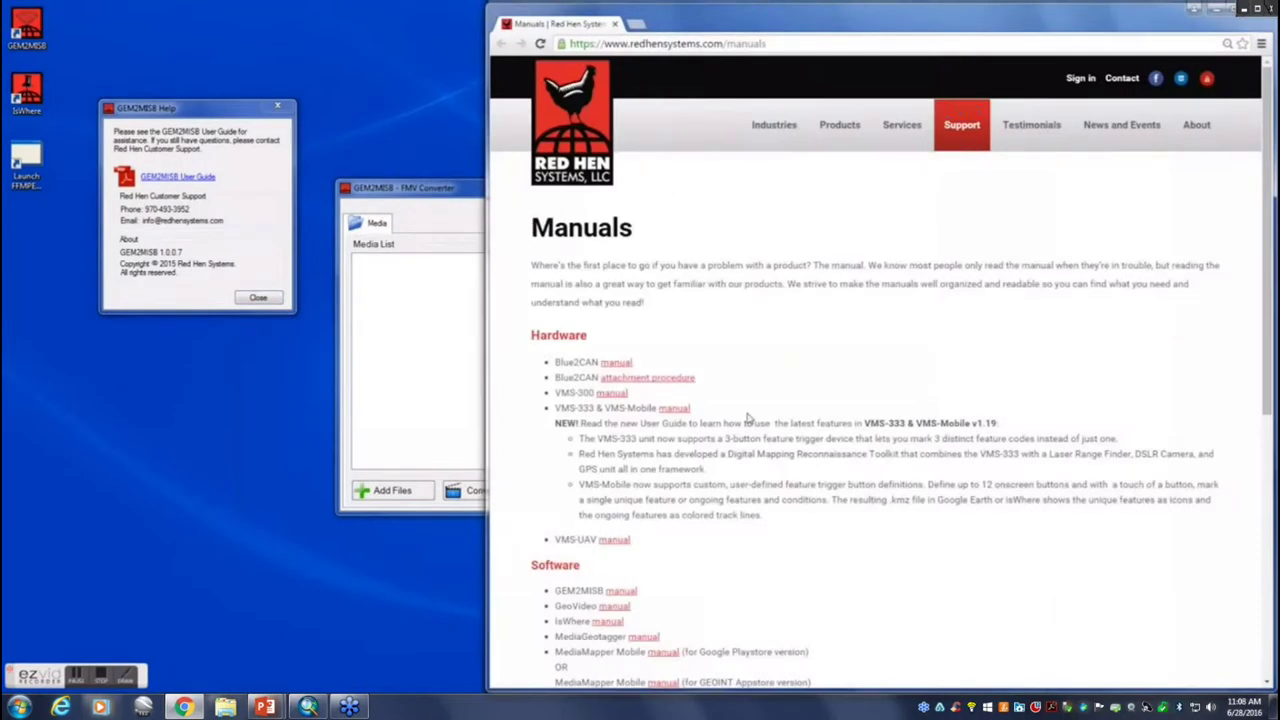
scroll(748, 419, down, 3)
scroll(748, 419, down, 2)
drag(650, 316, 540, 318)
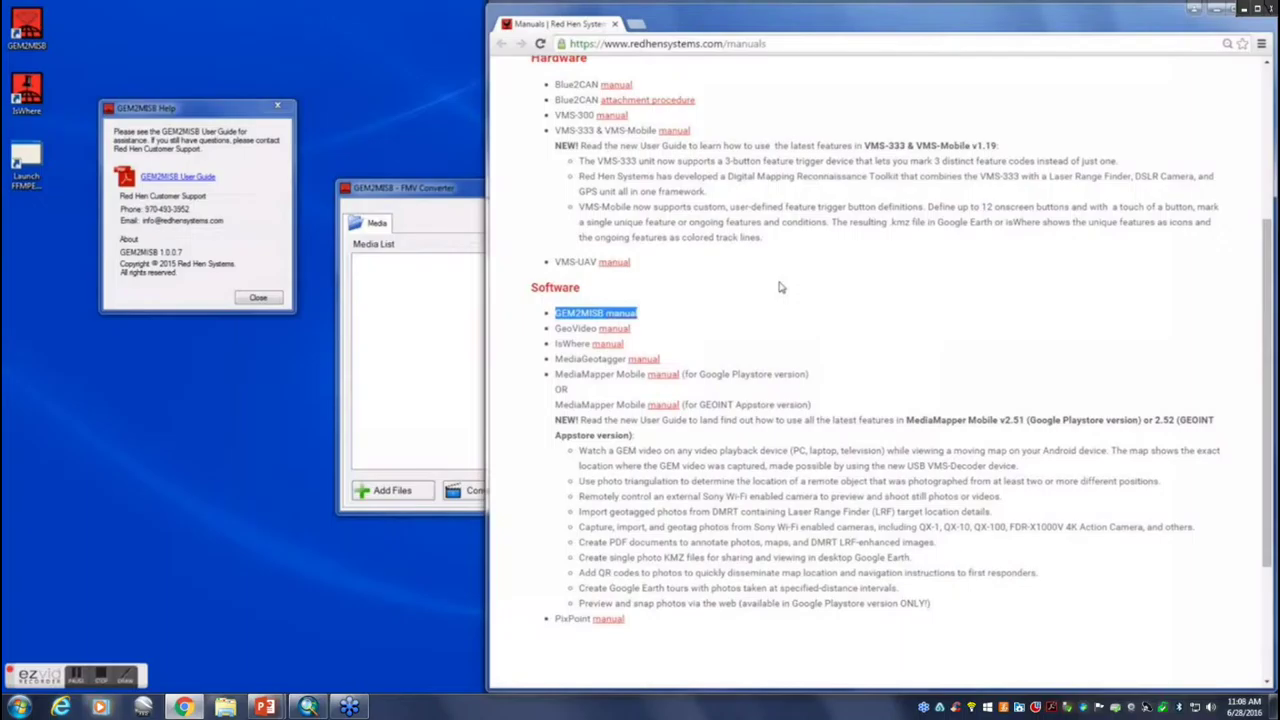
key(ctrl+w)
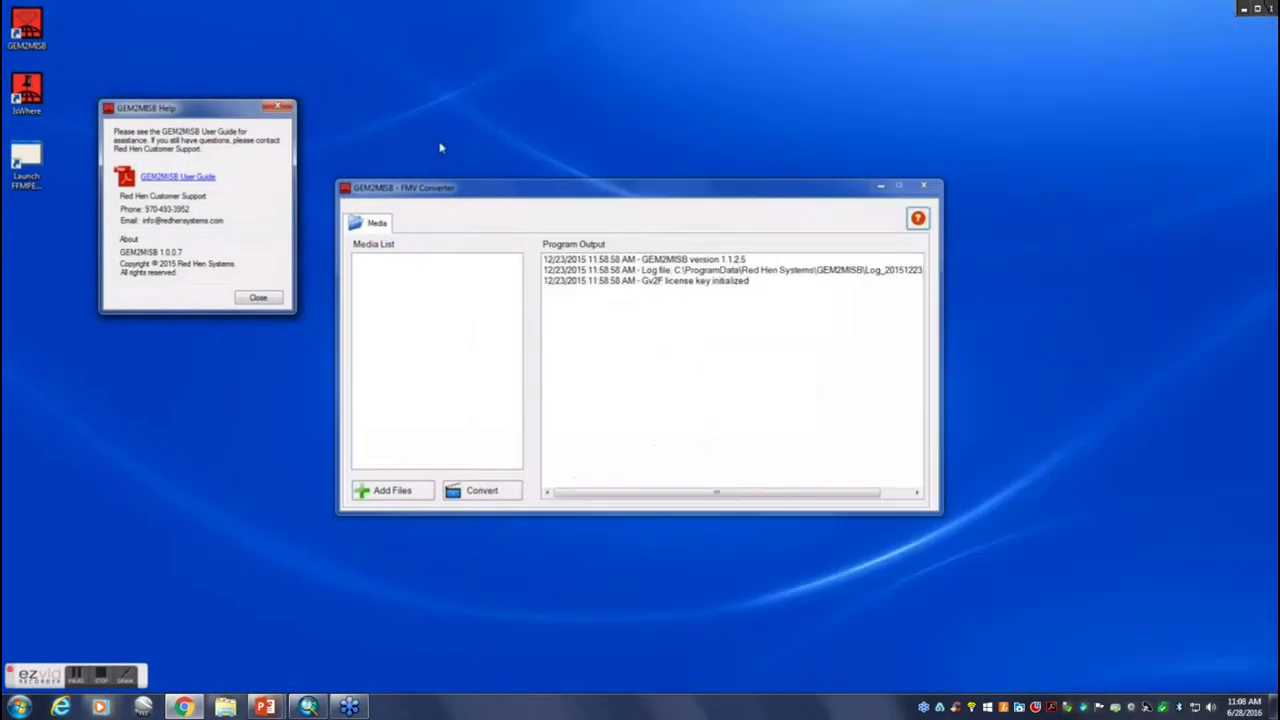
click(262, 297)
Add 0_LRFtst.mp4 from the no xml folder to the GEM2MISB media list.
click(397, 486)
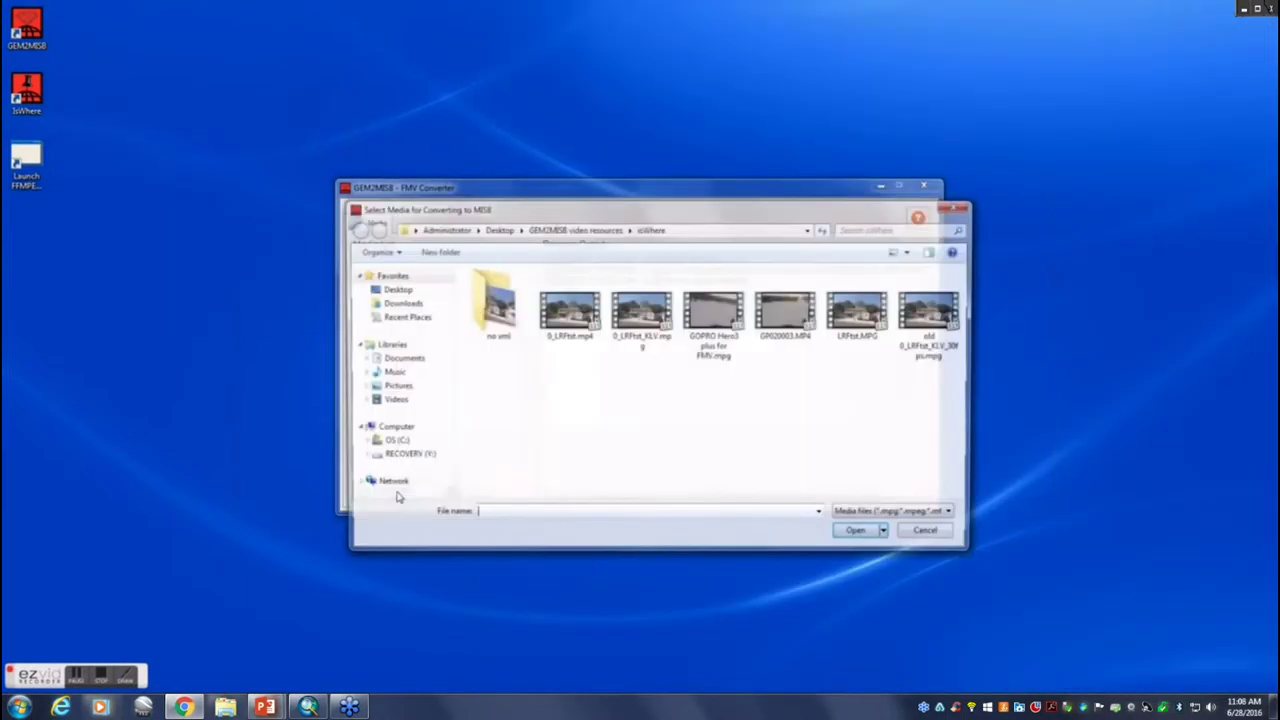
double_click(508, 305)
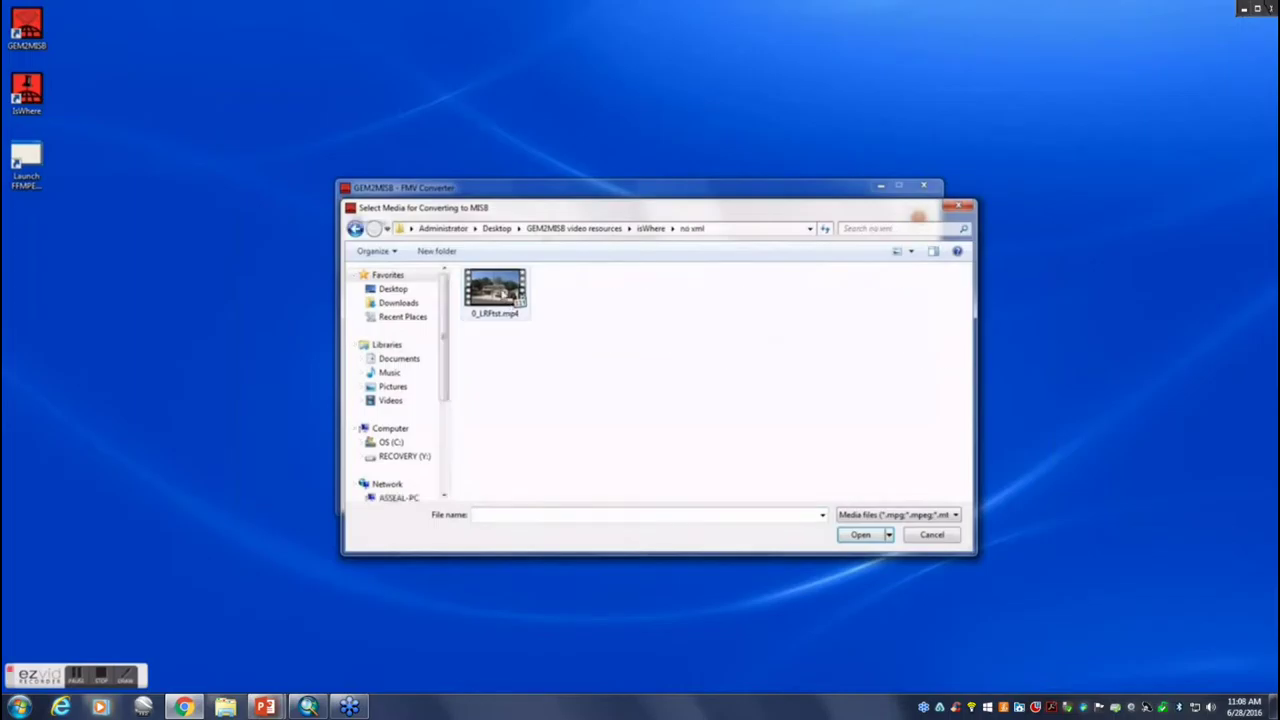
double_click(495, 300)
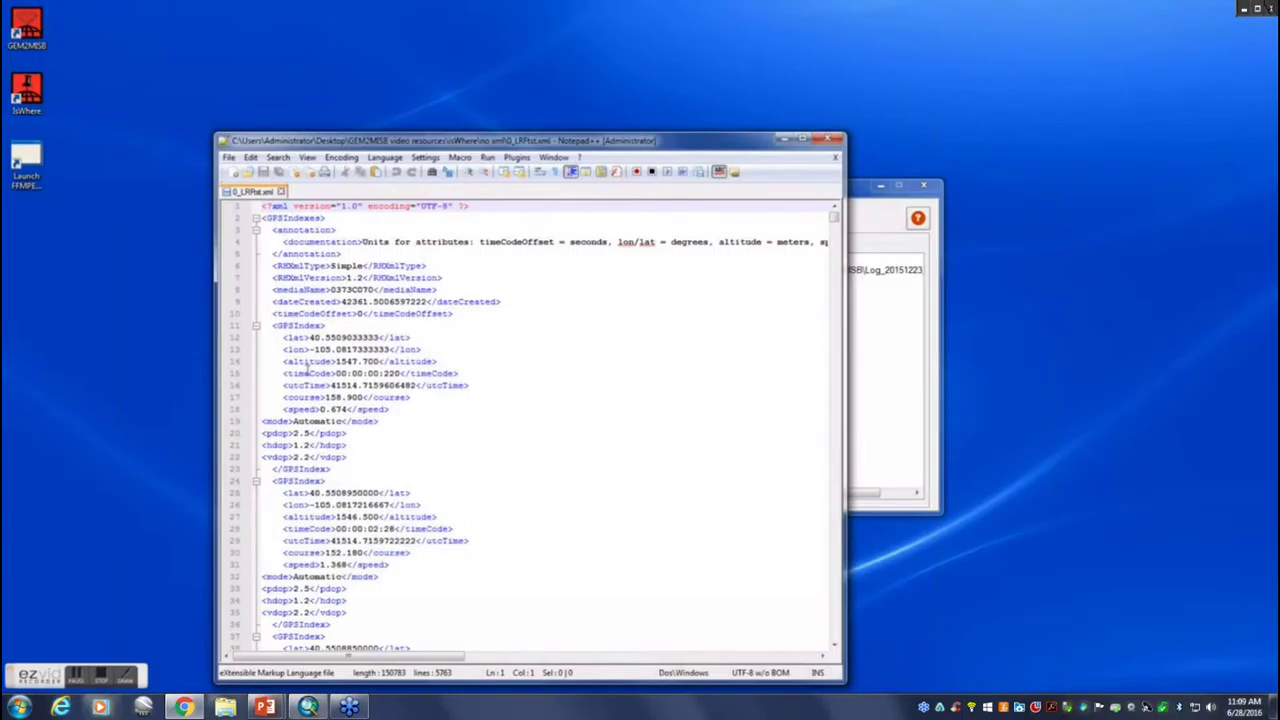
Examine the time code and latitude of the first GPSIndex entry in 0_LRFtst.xml.
click(463, 376)
drag(463, 374, 280, 376)
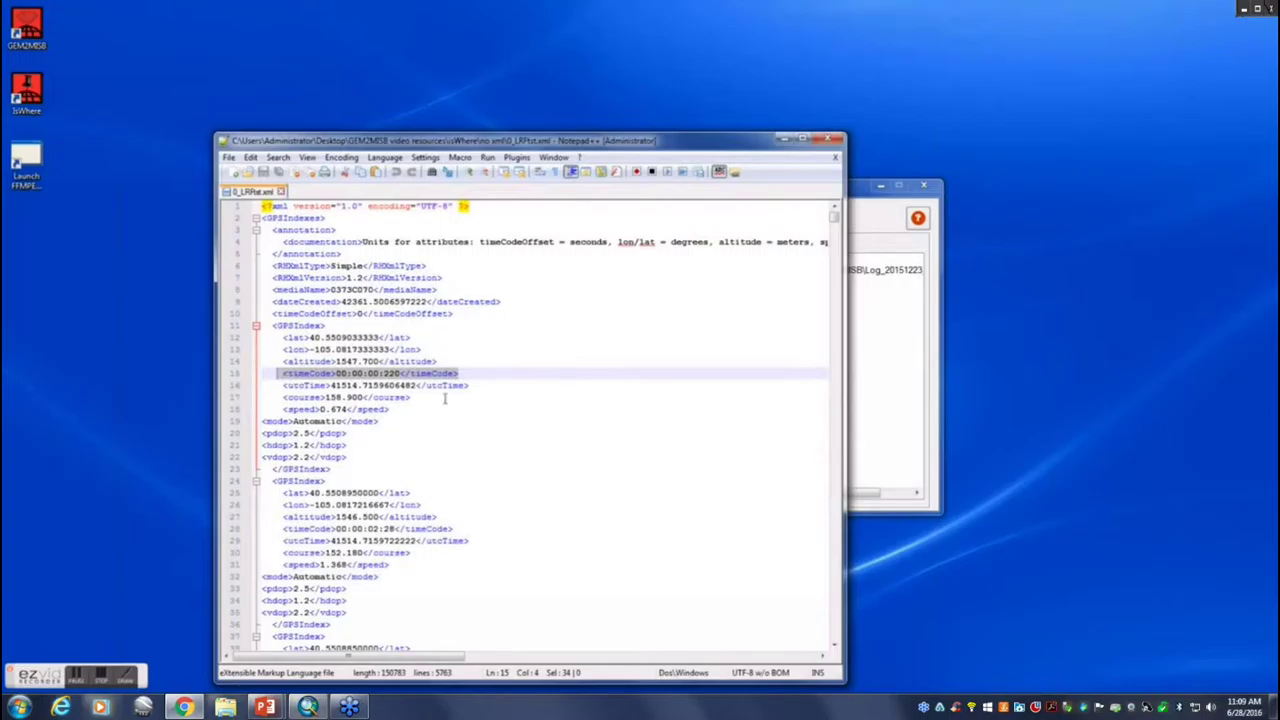
click(432, 349)
mouse_move(432, 349)
mouse_down()
mouse_move(283, 350)
mouse_move(290, 338)
mouse_move(419, 341)
mouse_up()
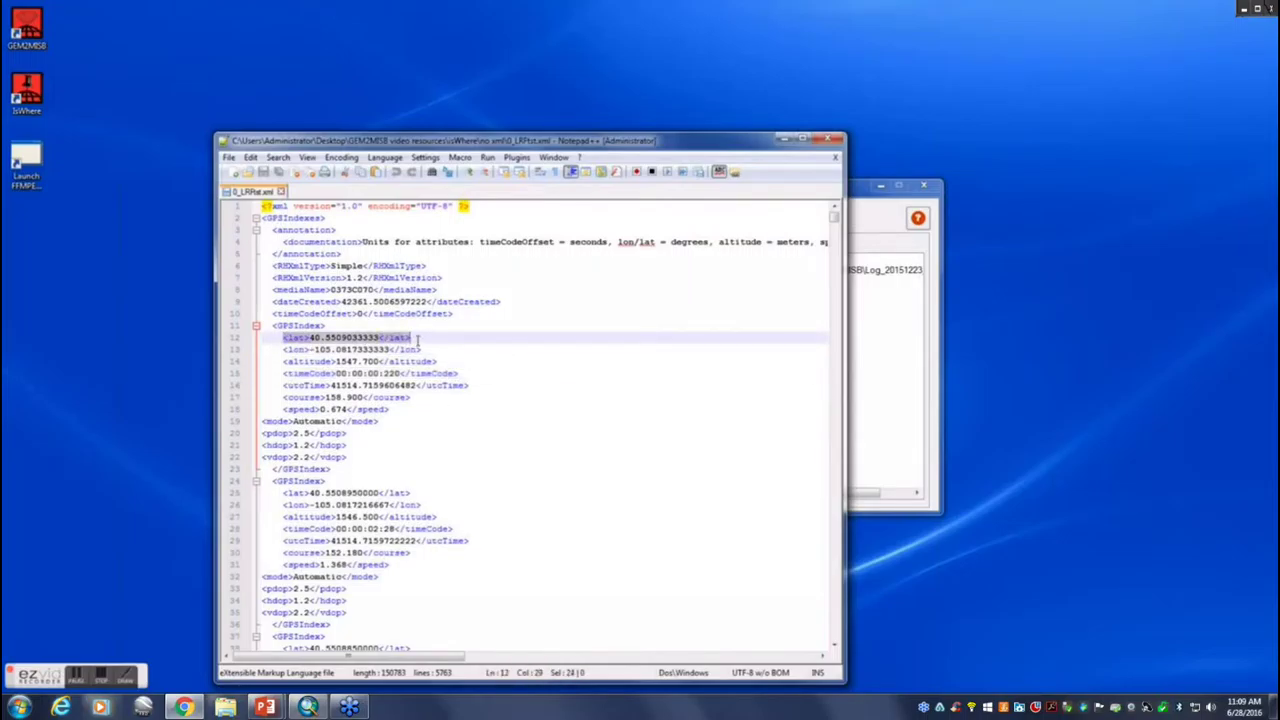
Examine the time codes and latitudes of further GPSIndex entries in 0_LRFtst.xml, and close the file's Notepad++ window.
scroll(489, 490, down, 6)
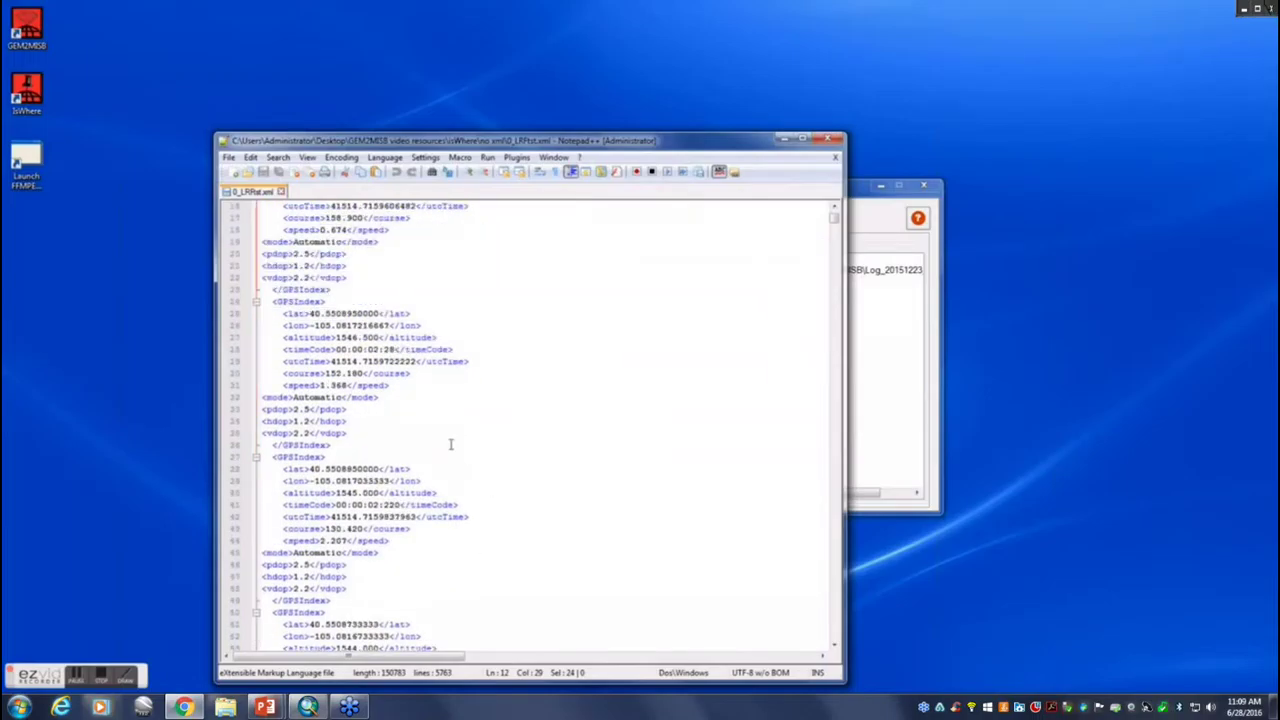
drag(458, 505, 284, 505)
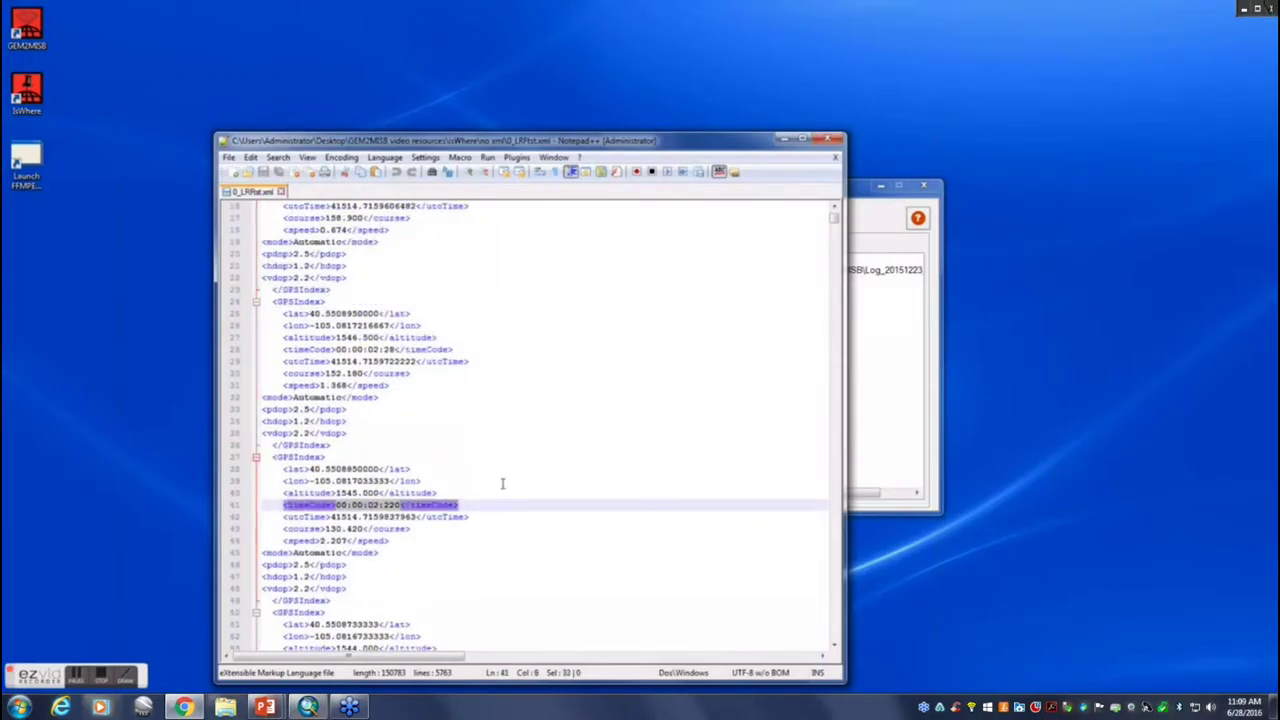
scroll(506, 484, down, 8)
scroll(506, 484, down, 7)
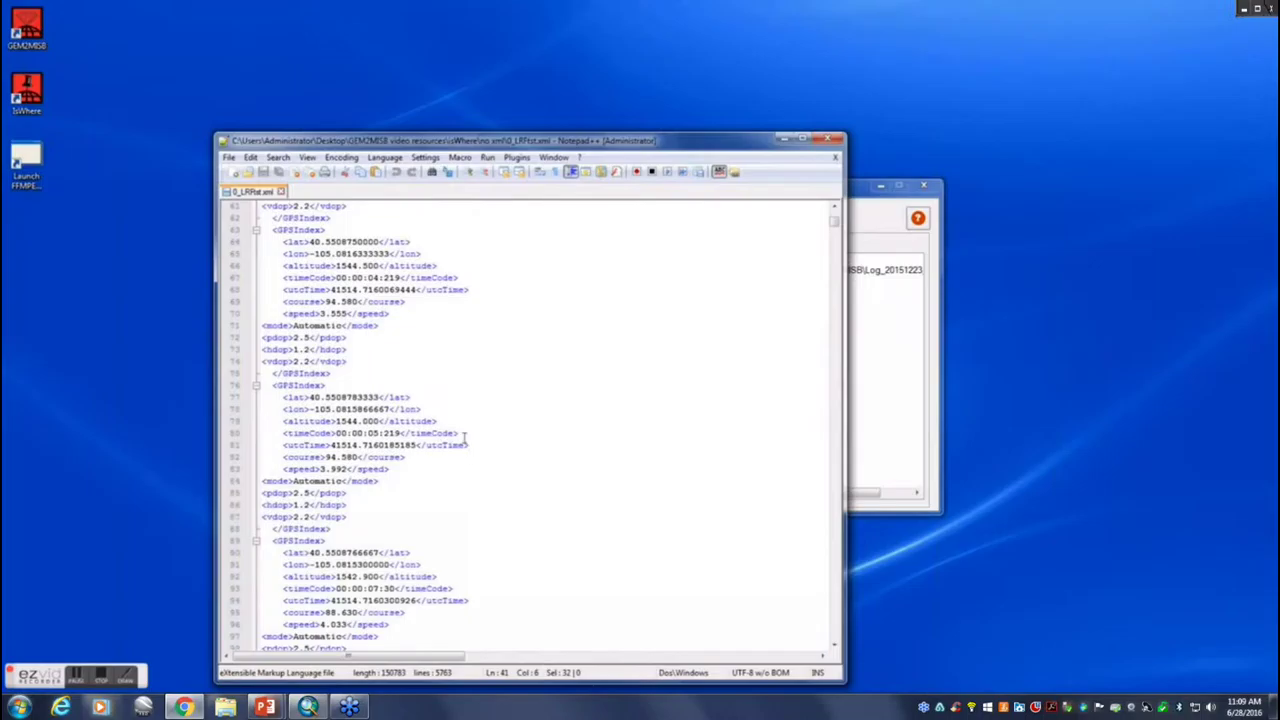
drag(459, 433, 284, 433)
mouse_move(428, 409)
mouse_down()
mouse_move(284, 409)
mouse_move(380, 397)
mouse_move(440, 409)
mouse_move(419, 401)
mouse_up()
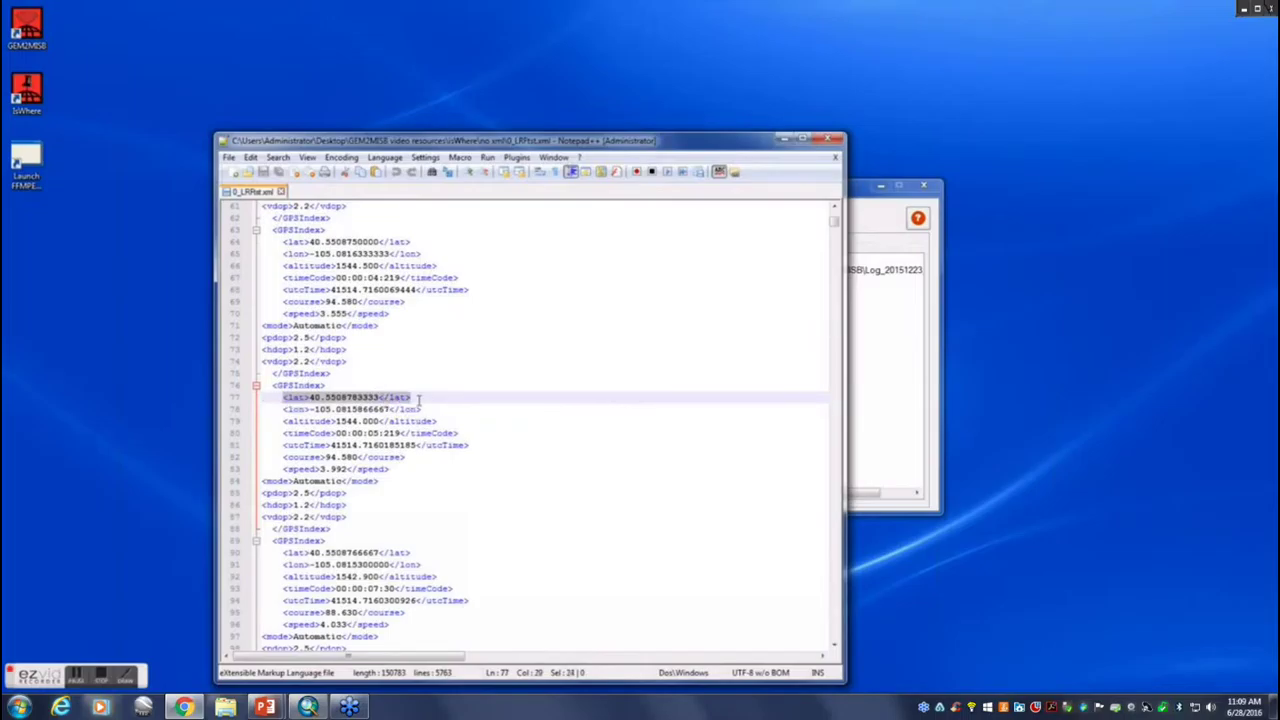
click(820, 140)
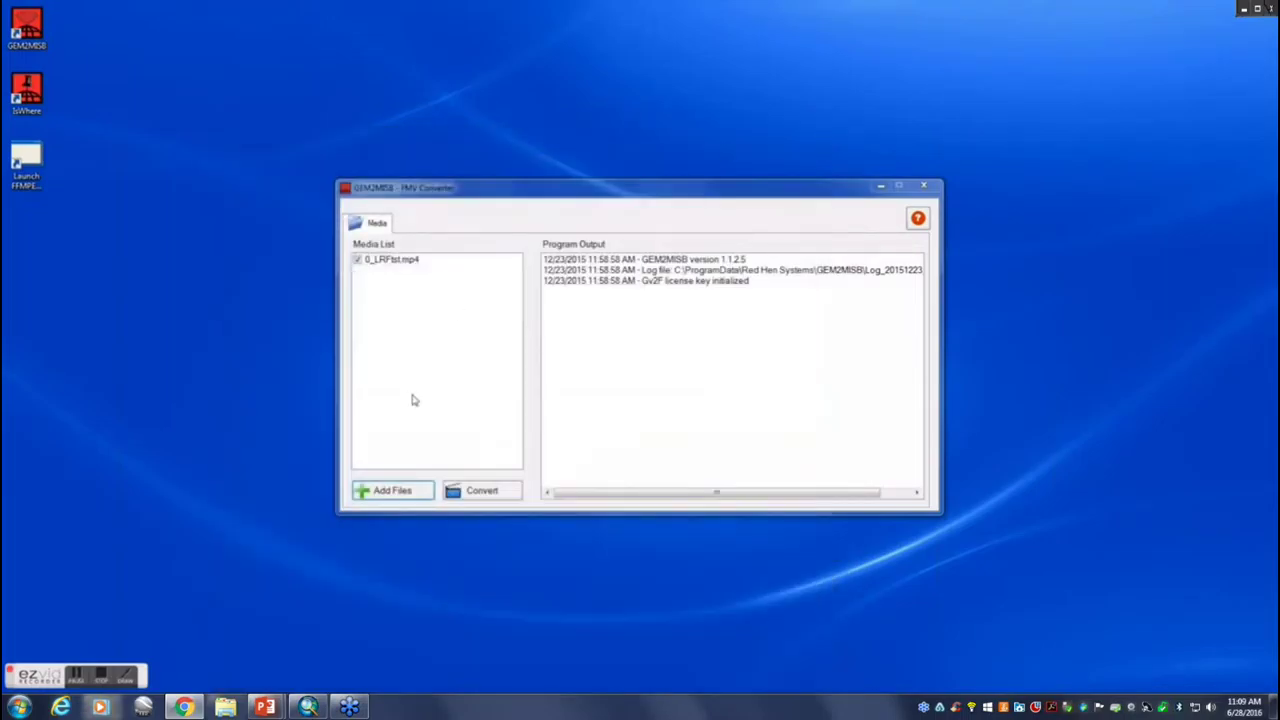
Convert 0_LRFtst.mp4 to MISB format, check the last program output entry, and close GEM2MISB.
click(484, 490)
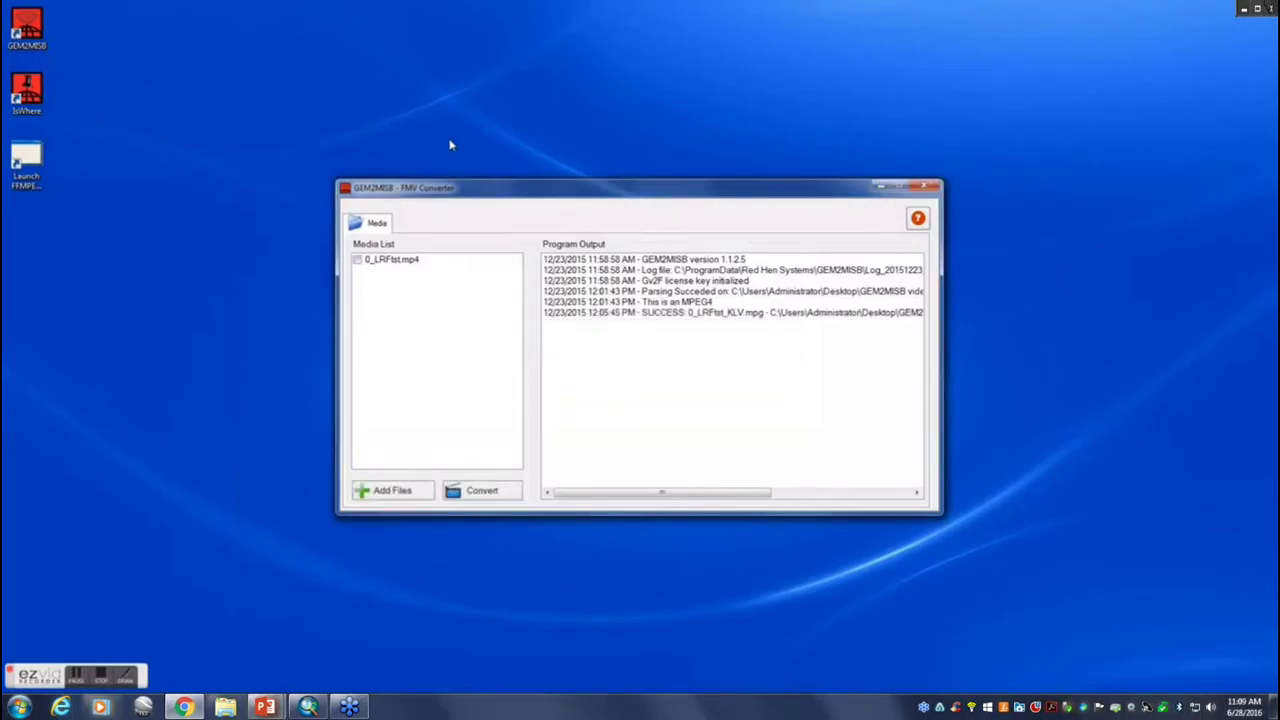
click(549, 315)
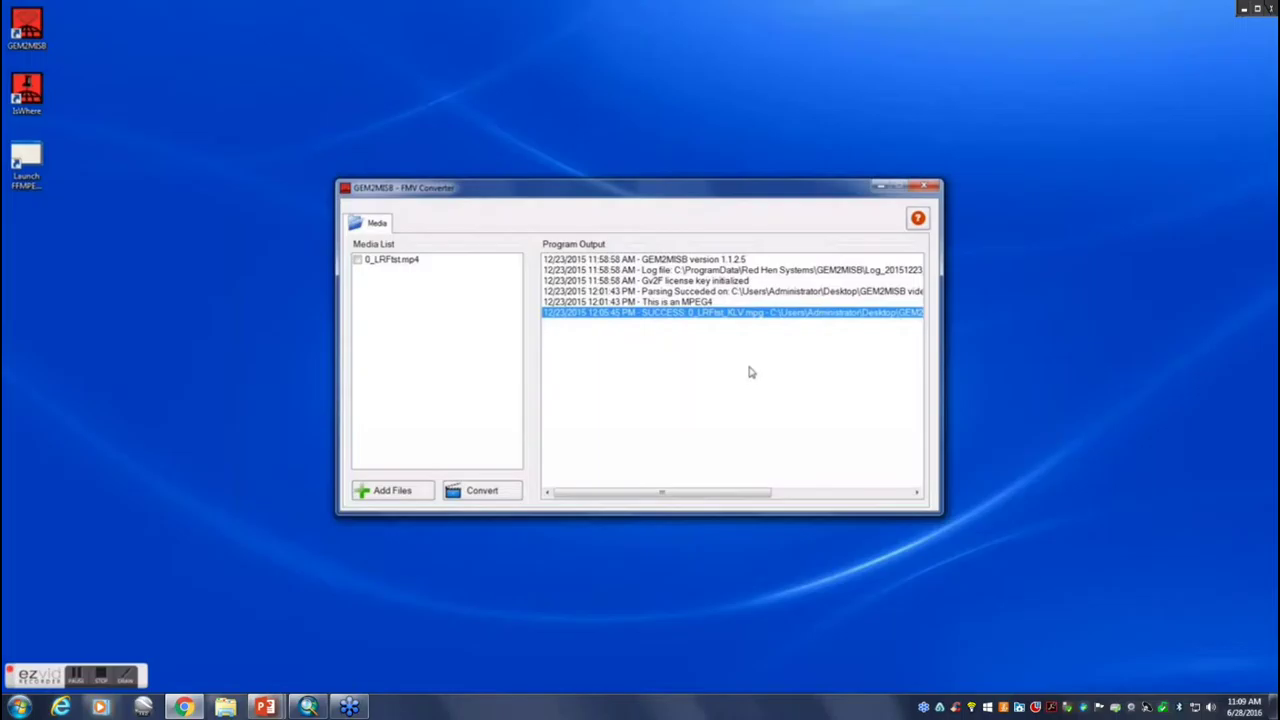
click(930, 187)
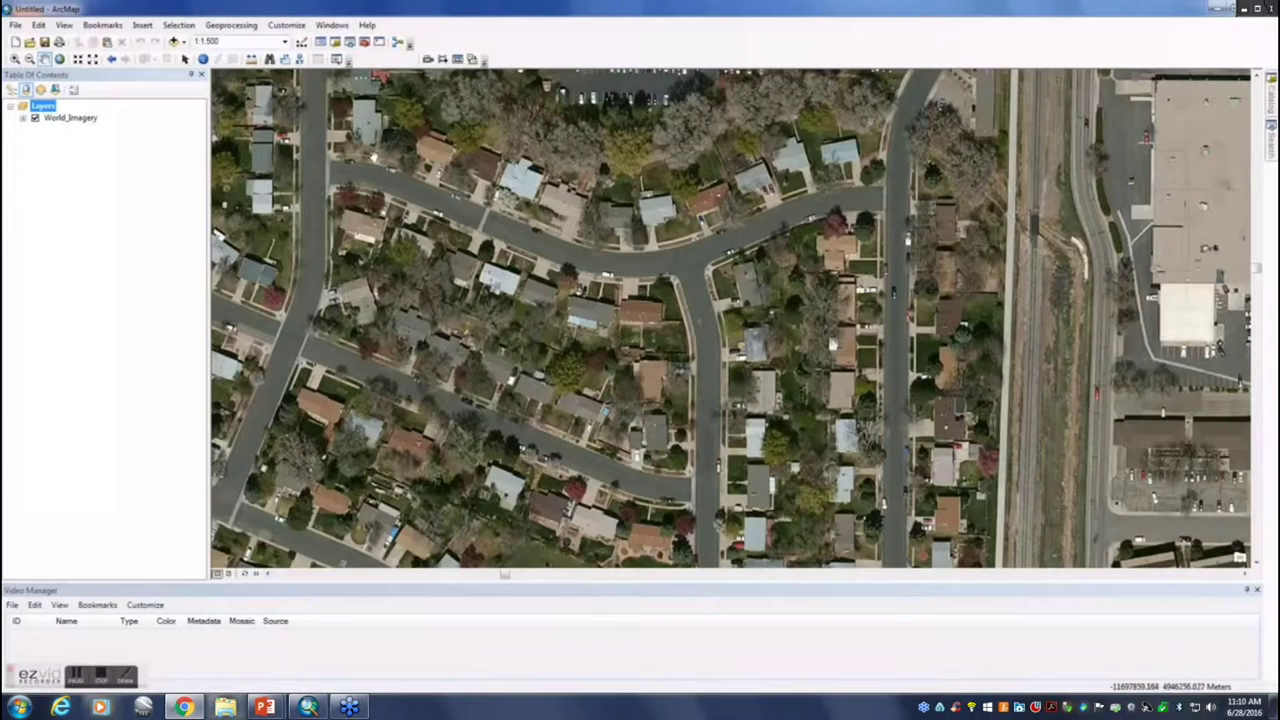
Add the converted 0_LRFtst_KLV.mpg from the no xml folder to ArcMap and start its playback.
click(429, 59)
double_click(517, 286)
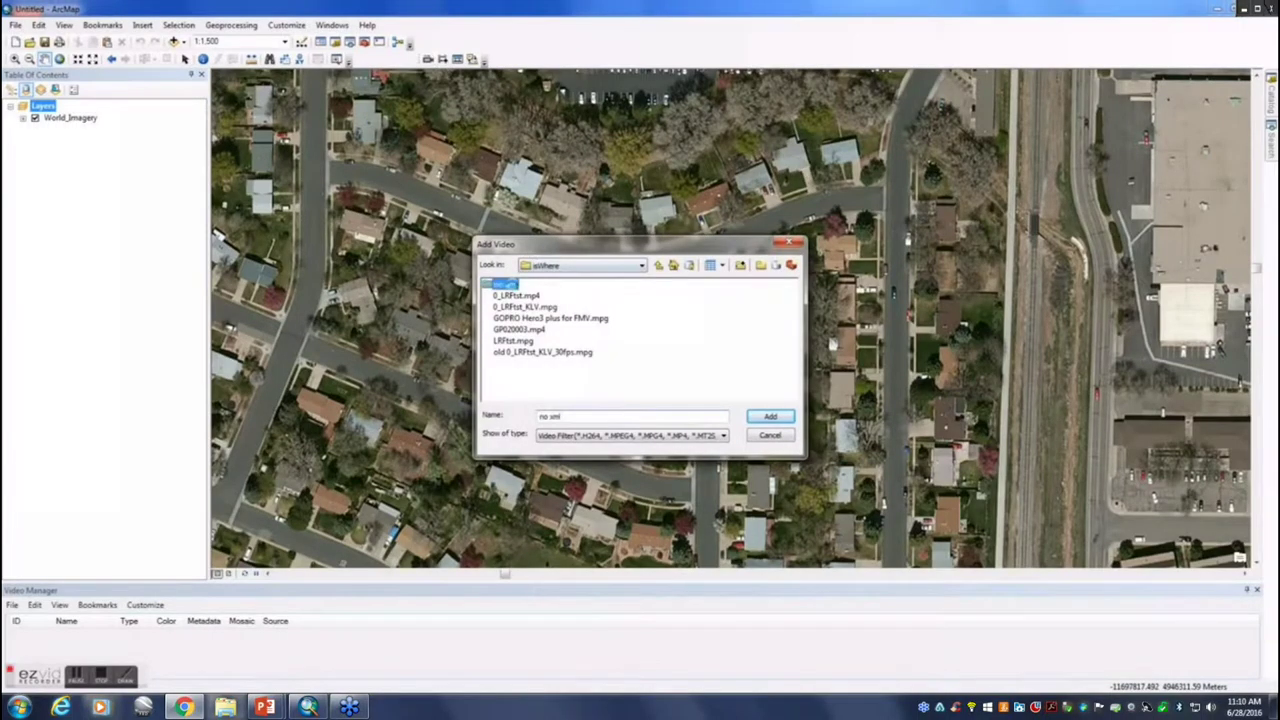
double_click(527, 296)
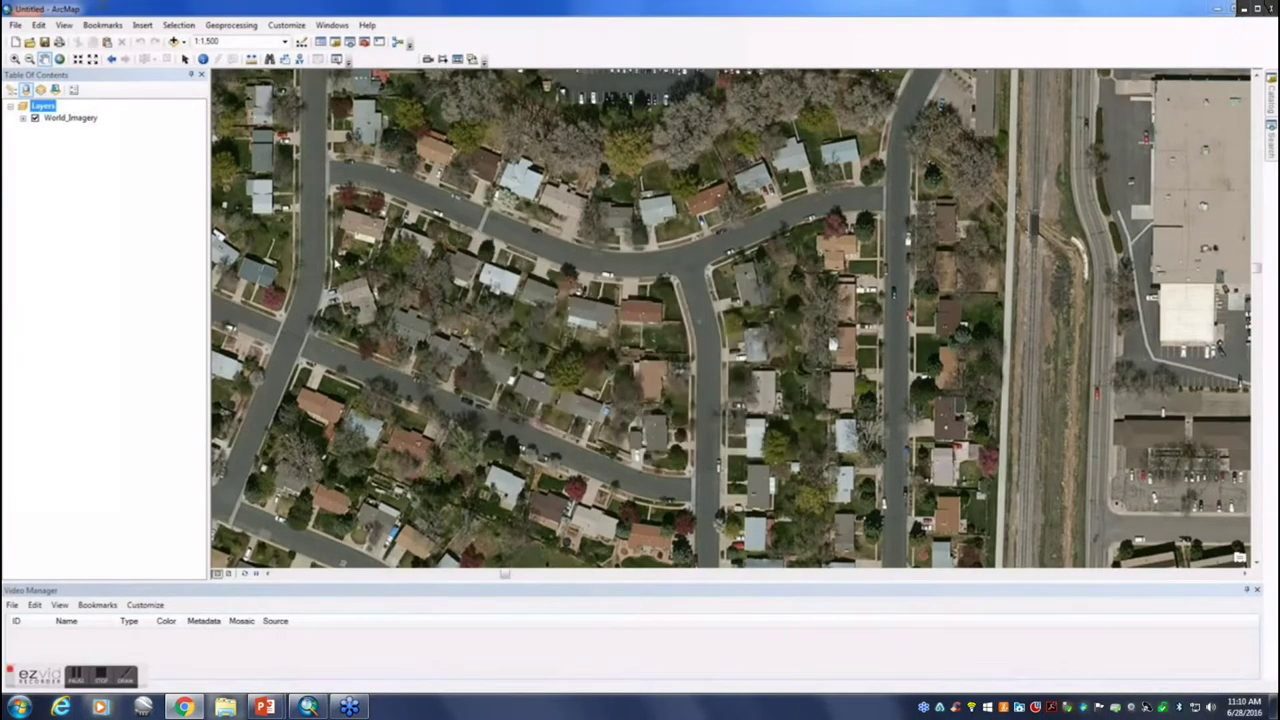
click(365, 398)
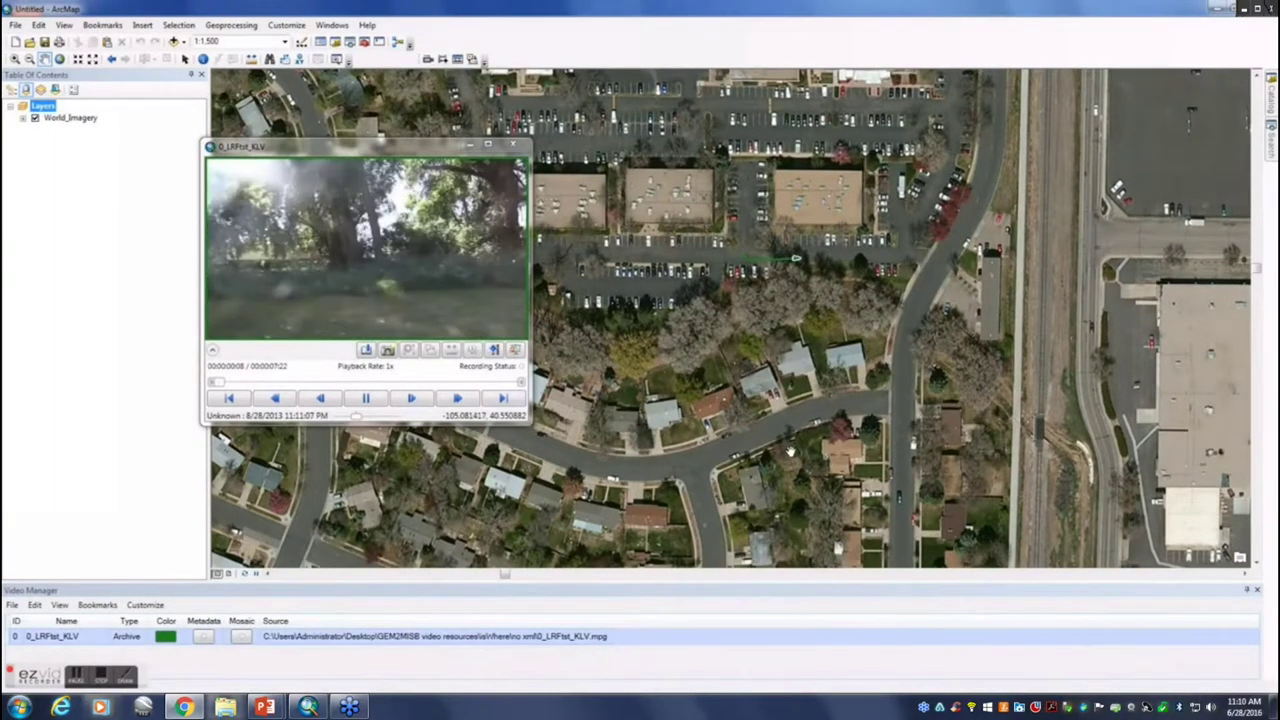
Pause the 0_LRFtst_KLV video and zoom the map out to 1:5,000 around its track.
scroll(790, 452, up, 2)
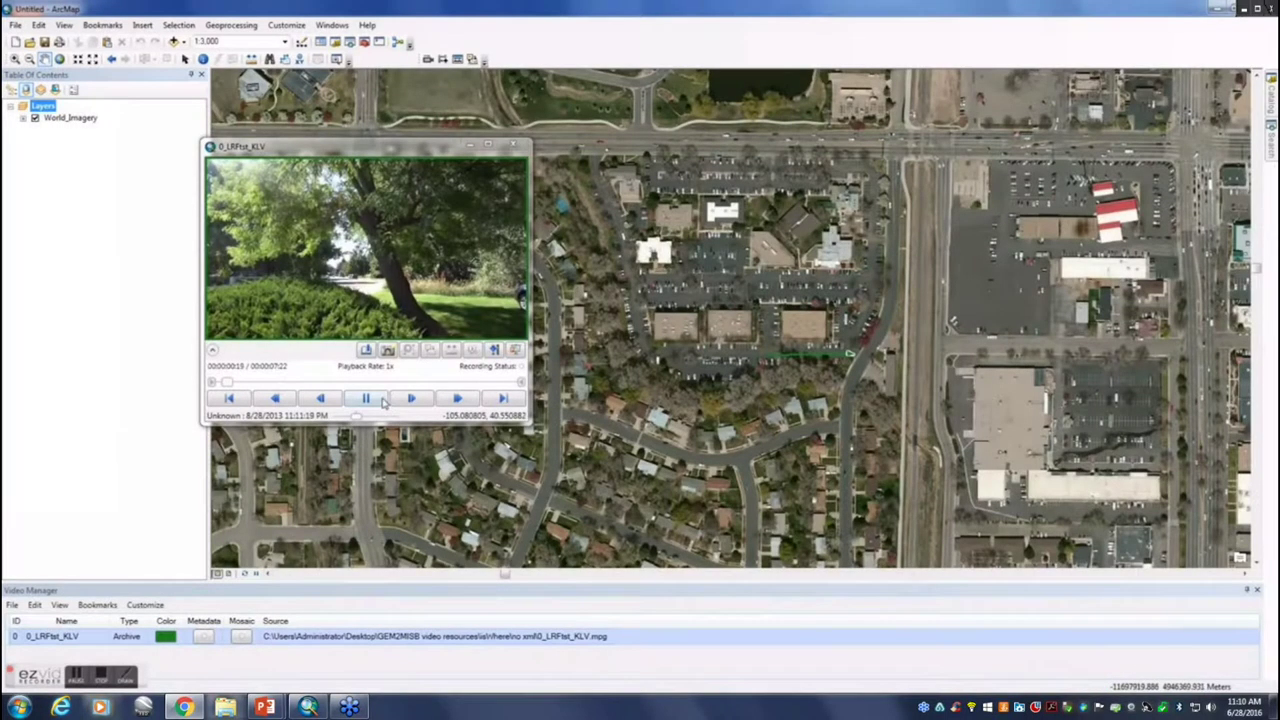
click(366, 398)
drag(963, 469, 935, 343)
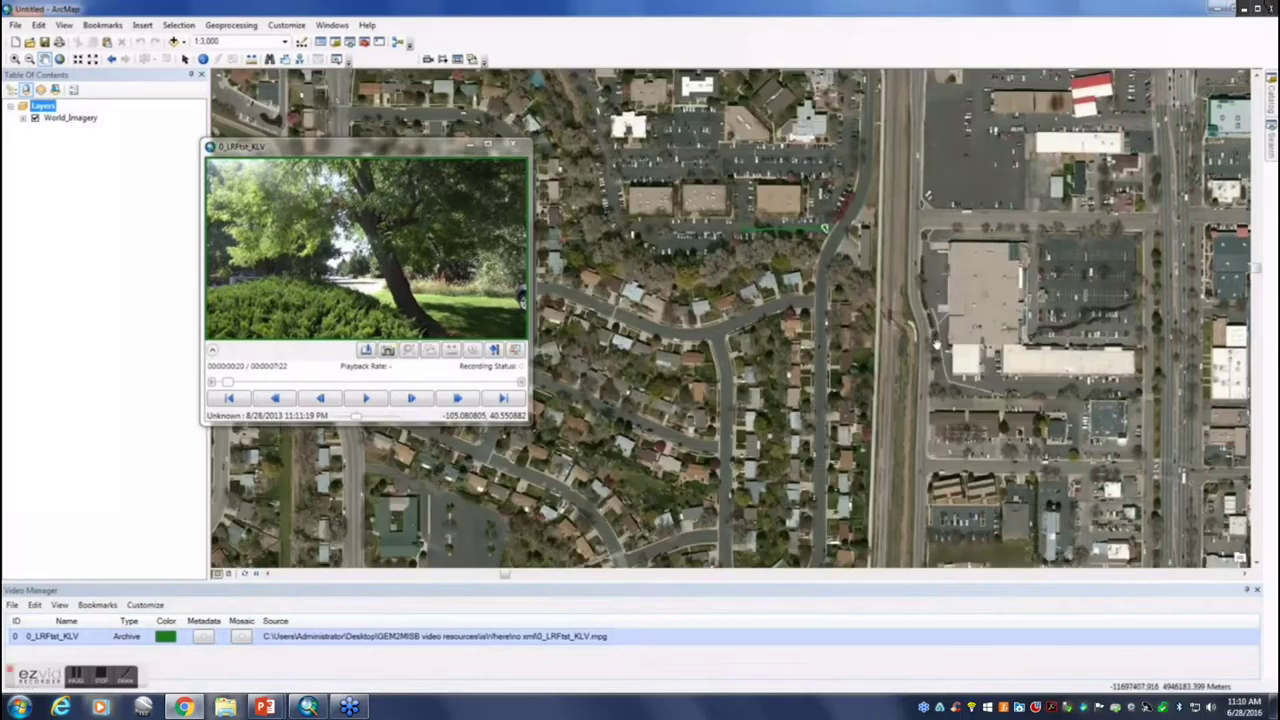
scroll(790, 418, down, 2)
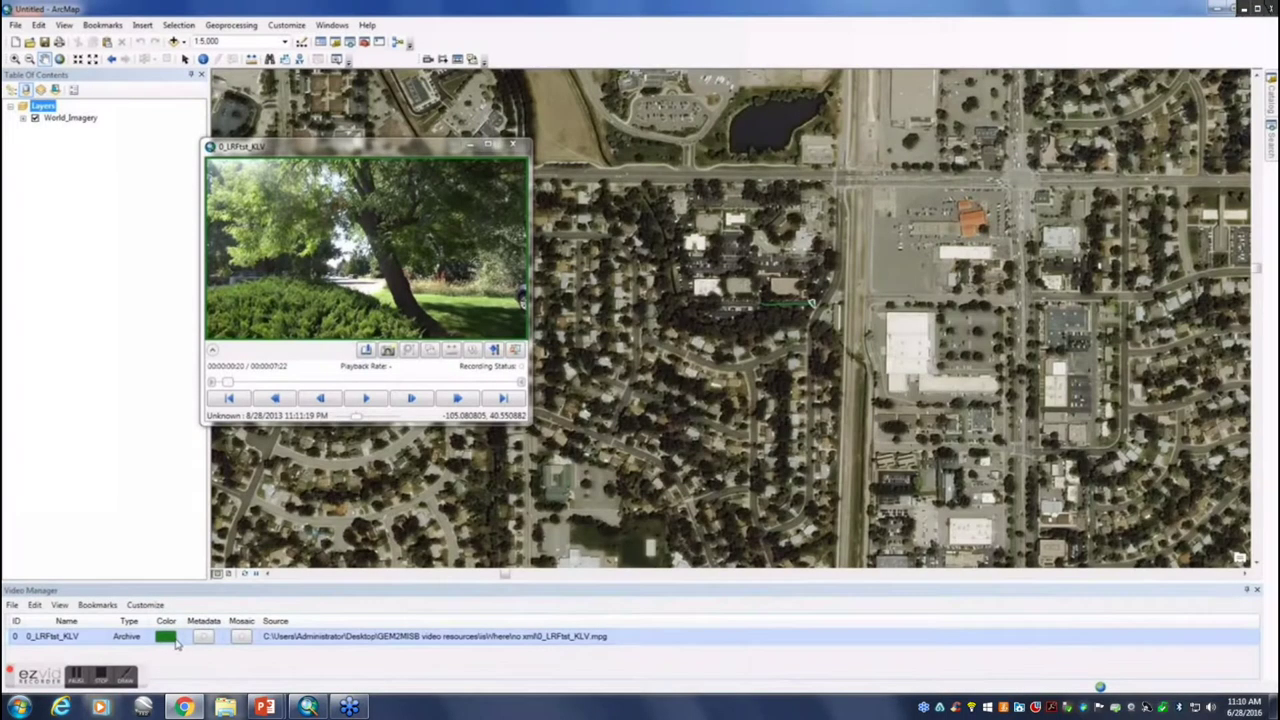
Change the 0_LRFtst_KLV video's display color to red and resume its playback.
click(175, 641)
click(177, 637)
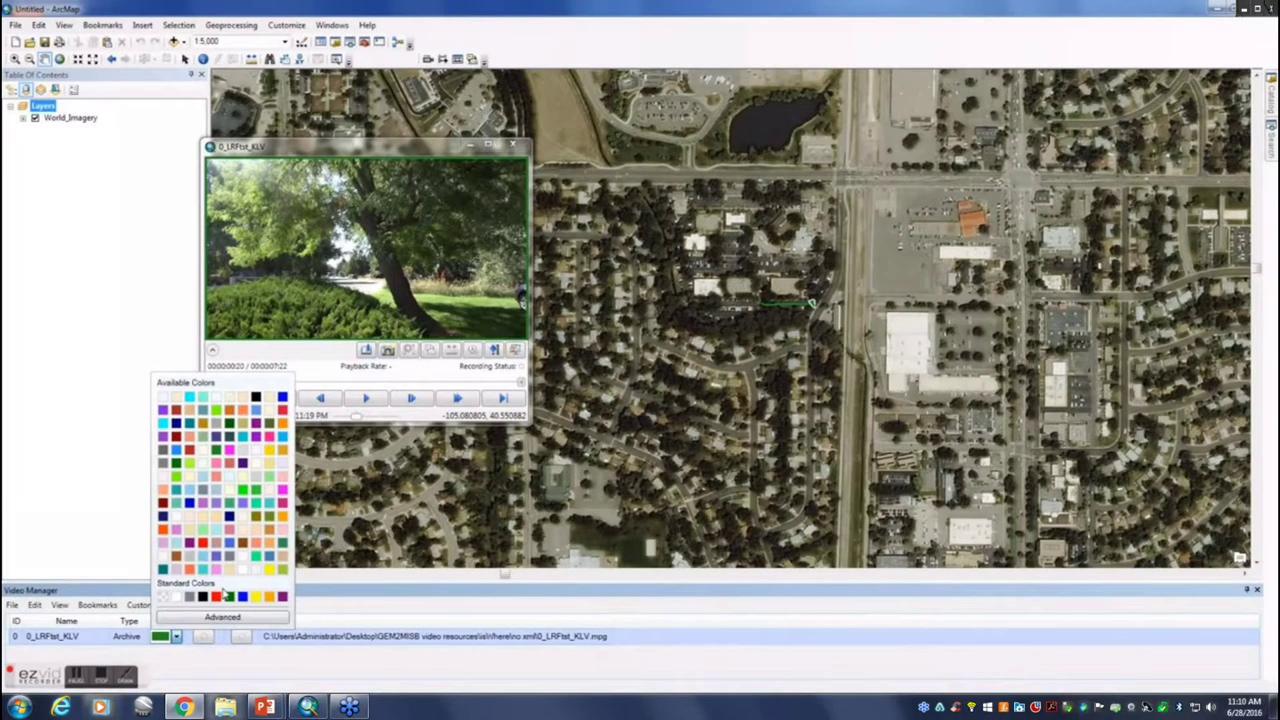
click(220, 596)
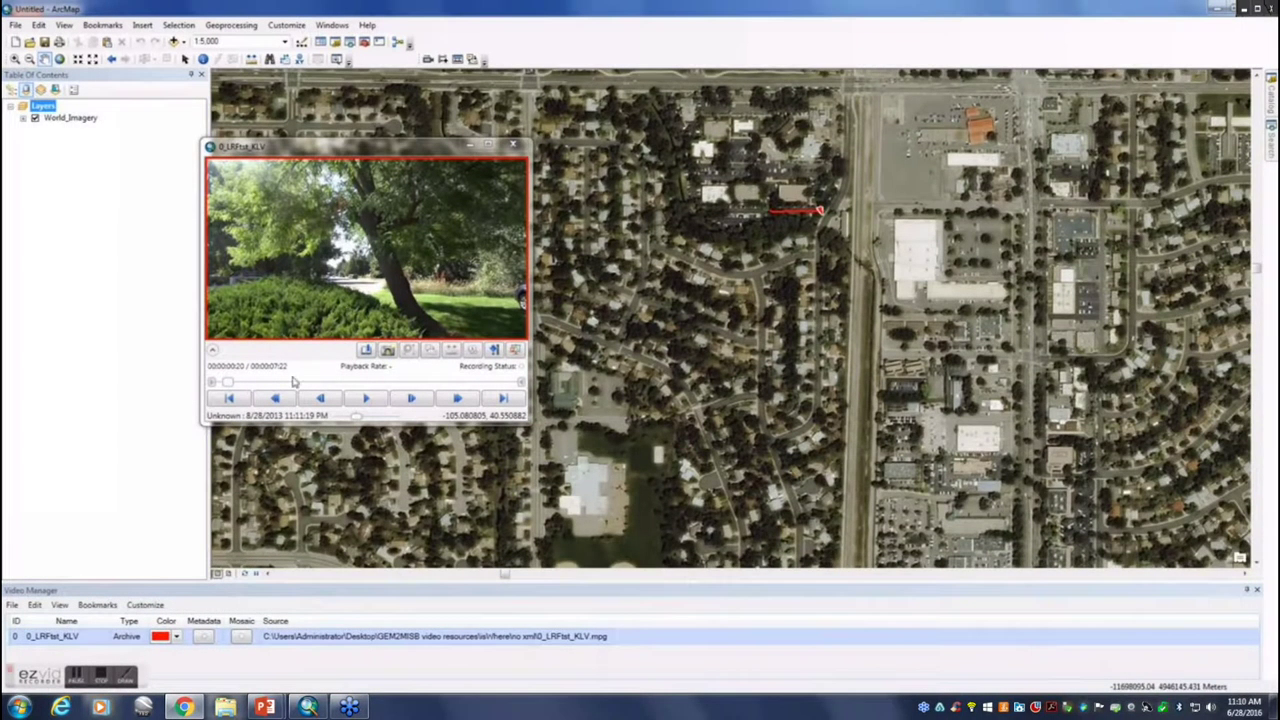
click(366, 398)
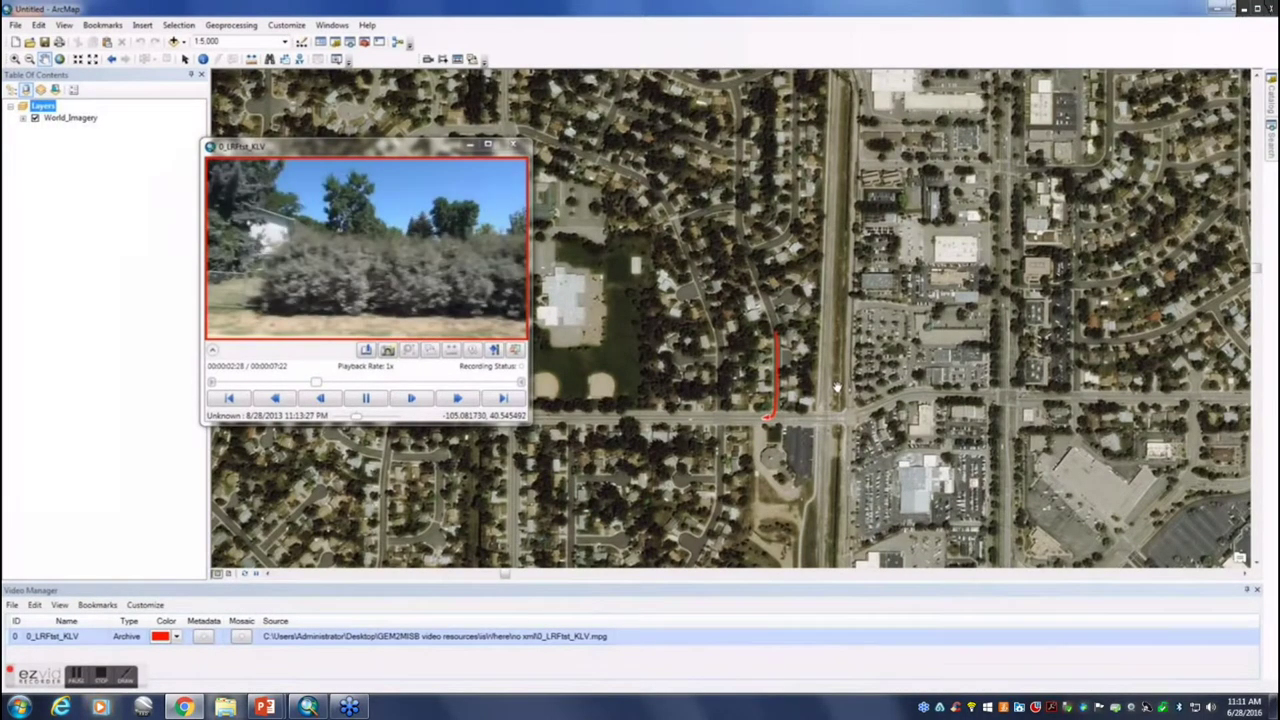
Pause the 0_LRFtst_KLV video, close its player, and exit ArcMap without saving the untitled map.
click(364, 398)
click(514, 146)
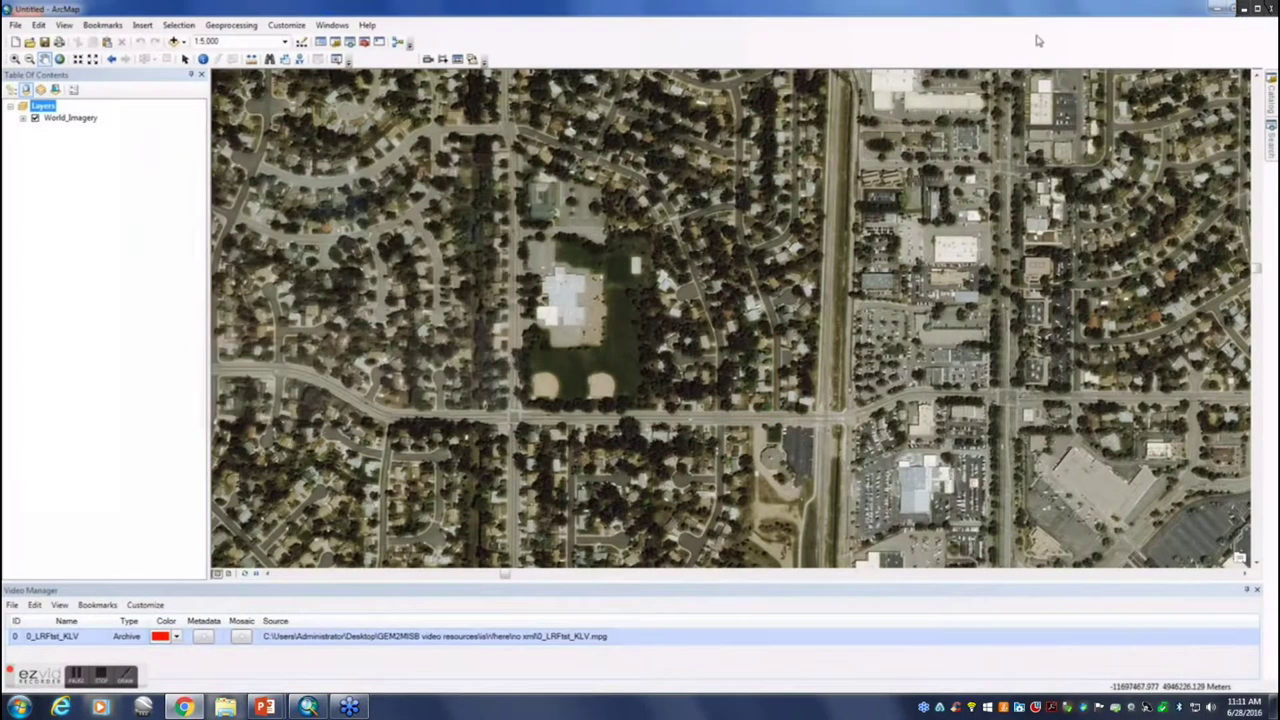
click(1266, 12)
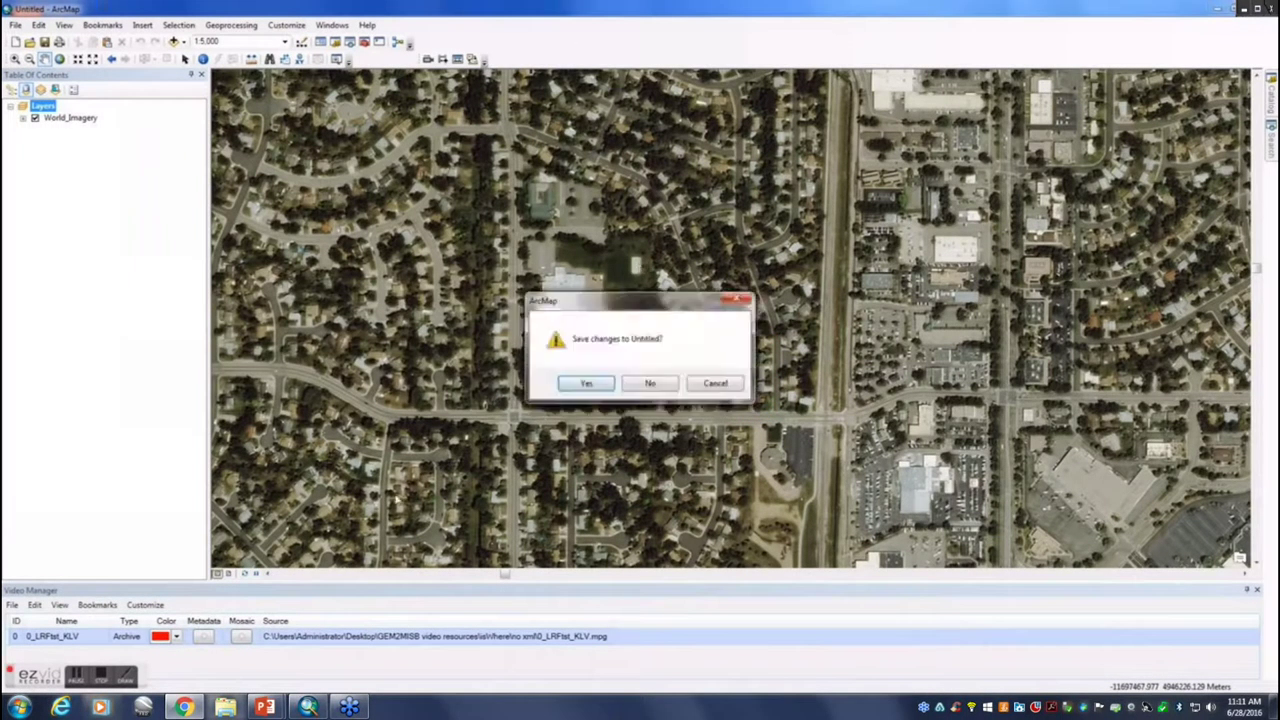
click(672, 386)
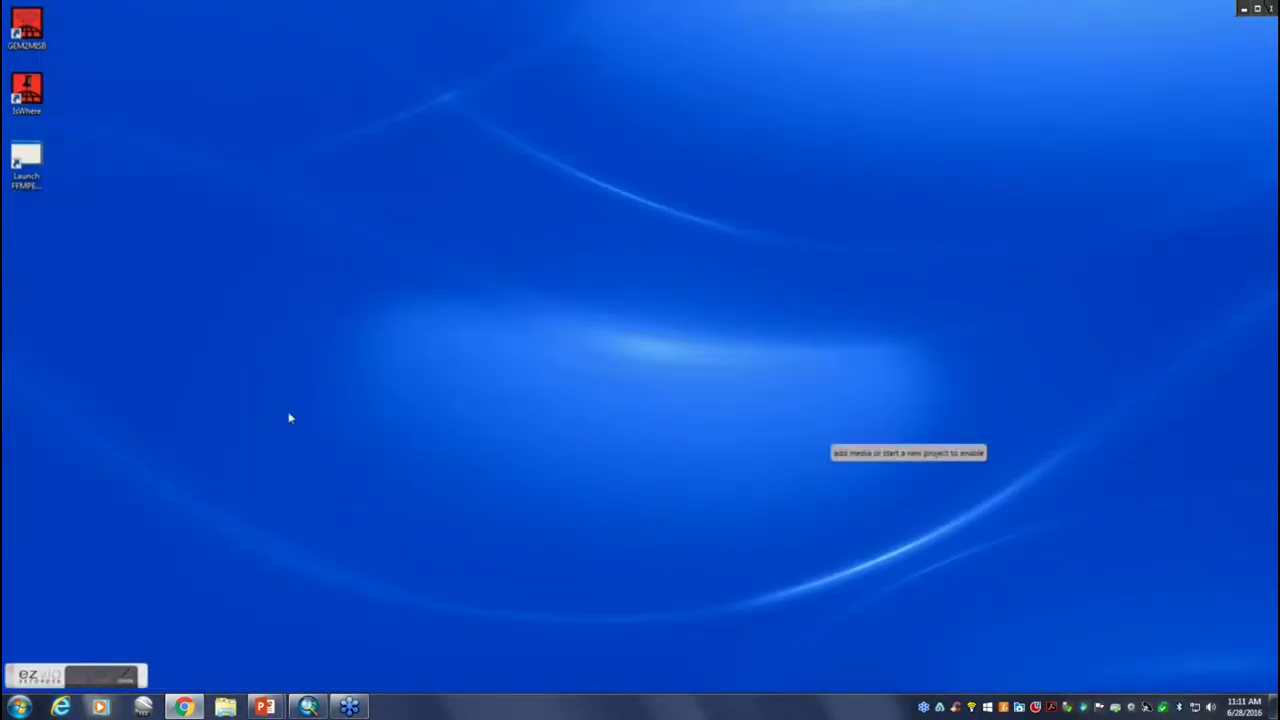
Launch GEM2MISB and browse for media in the Not MISB compliant (ready) folder under GEM2MISB video resources.
double_click(38, 30)
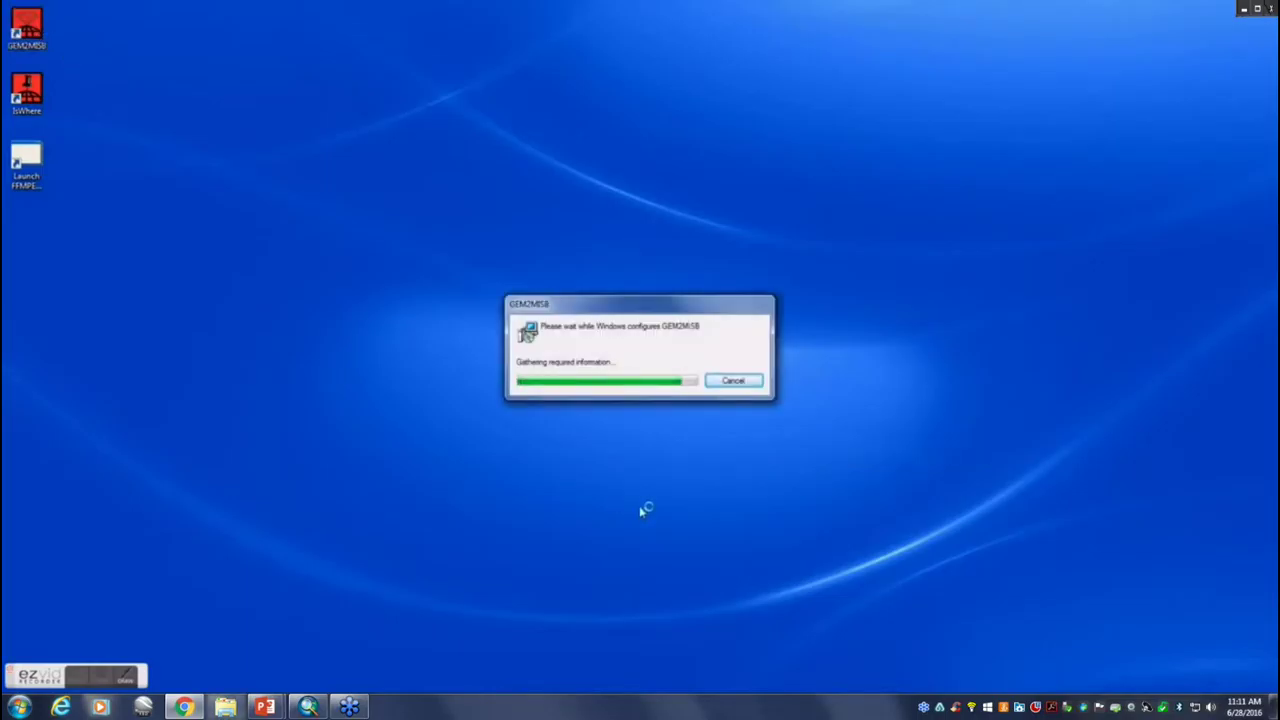
click(675, 490)
click(412, 490)
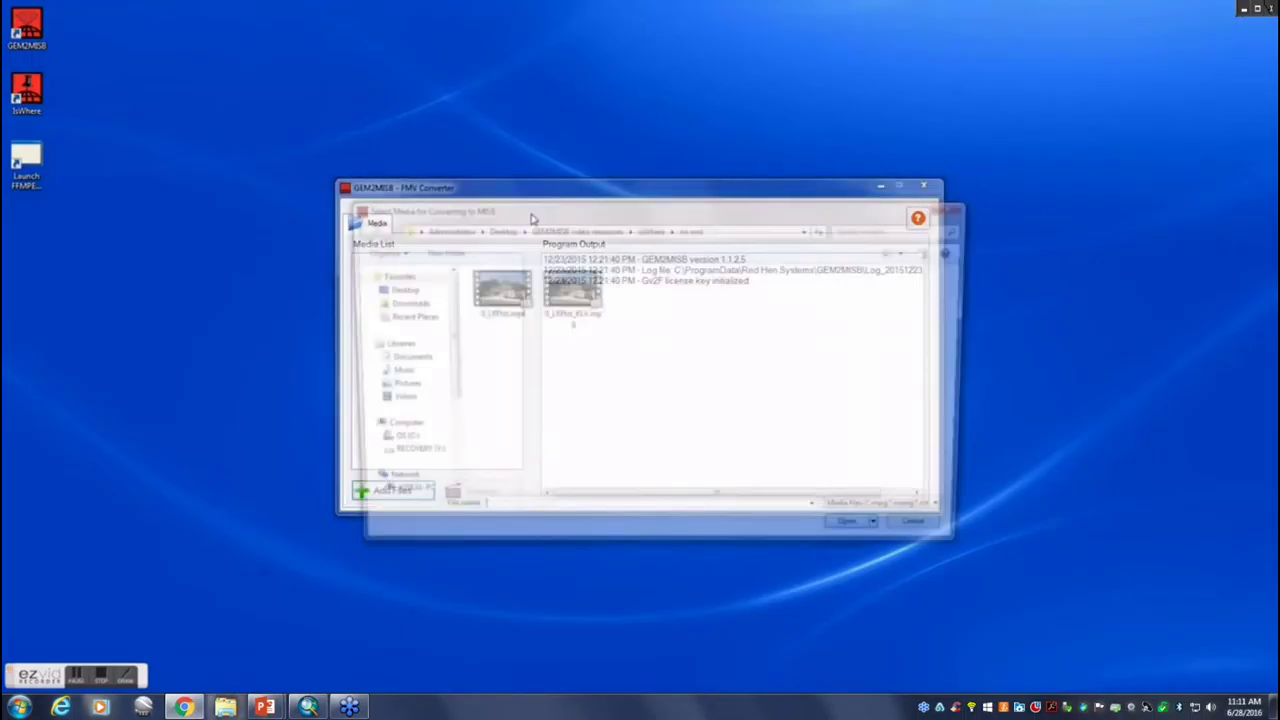
click(728, 228)
text(C:\Users\Administrator\Desktop\GEM2MSB video resources\Not MSB compliant (ready))
key(Return)
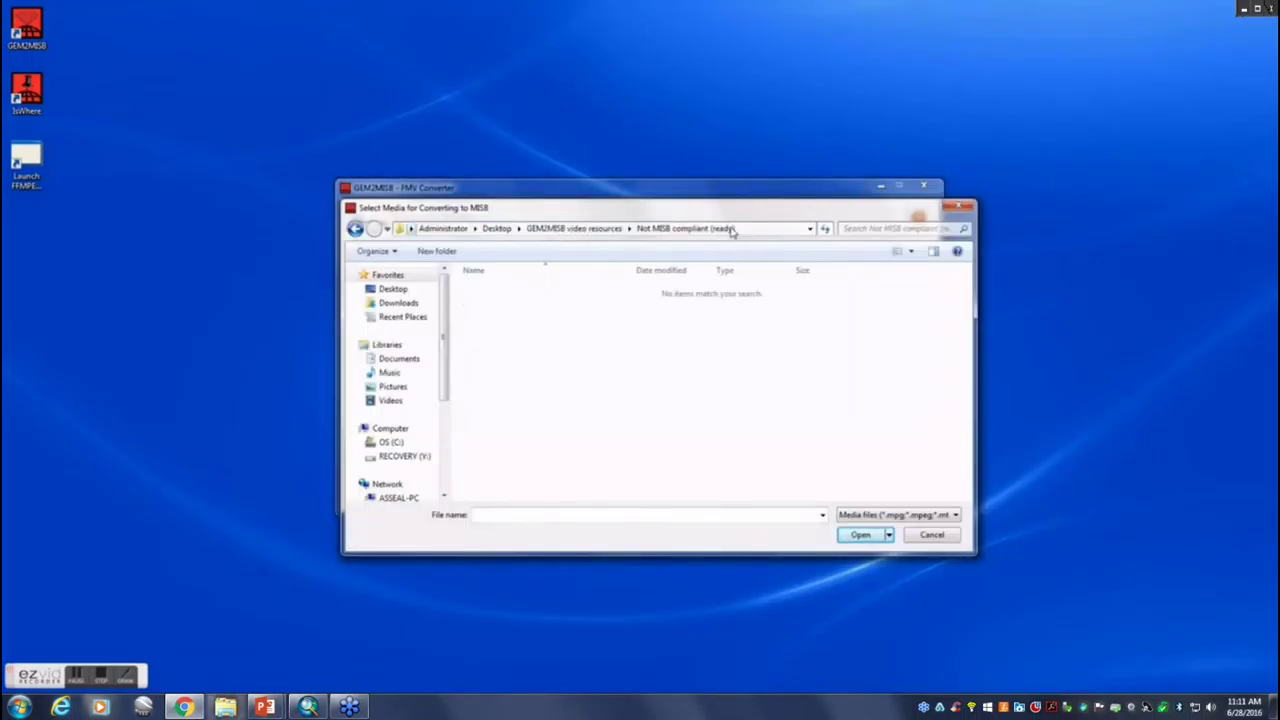
Show all file types, try to add the folder's first file, select the last program output entry, and close GEM2MISB.
click(900, 516)
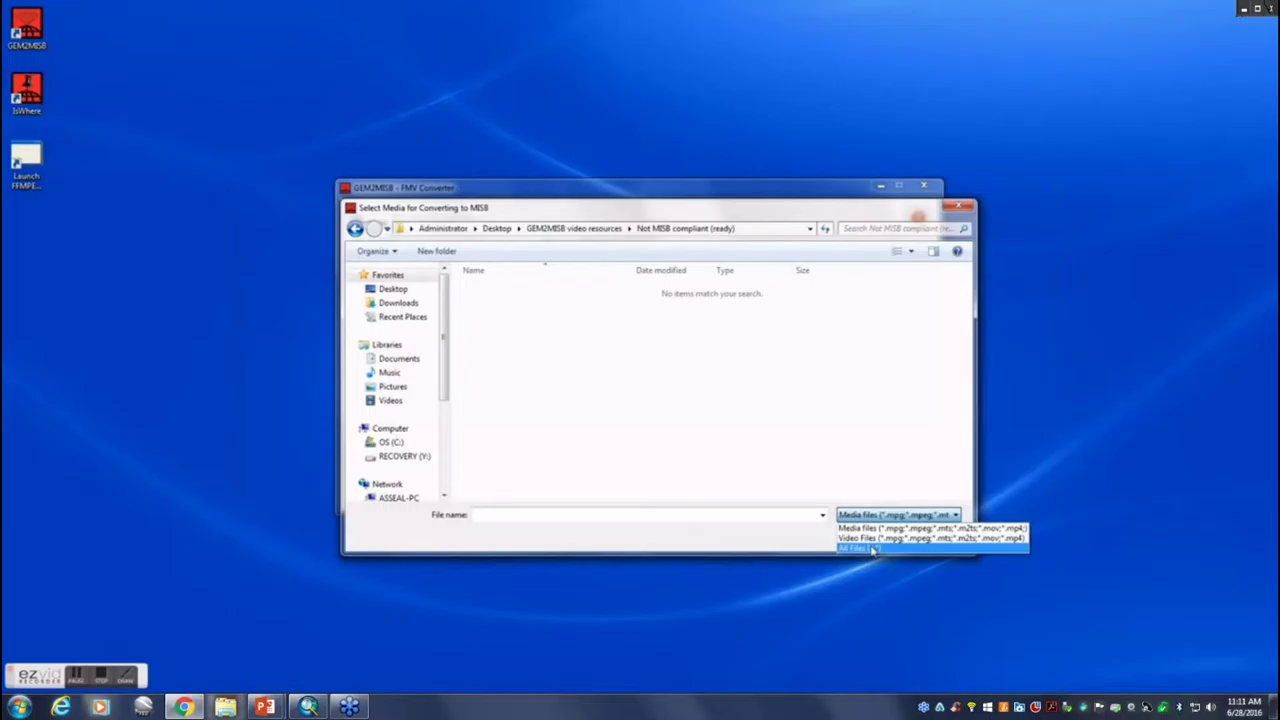
click(872, 549)
double_click(520, 291)
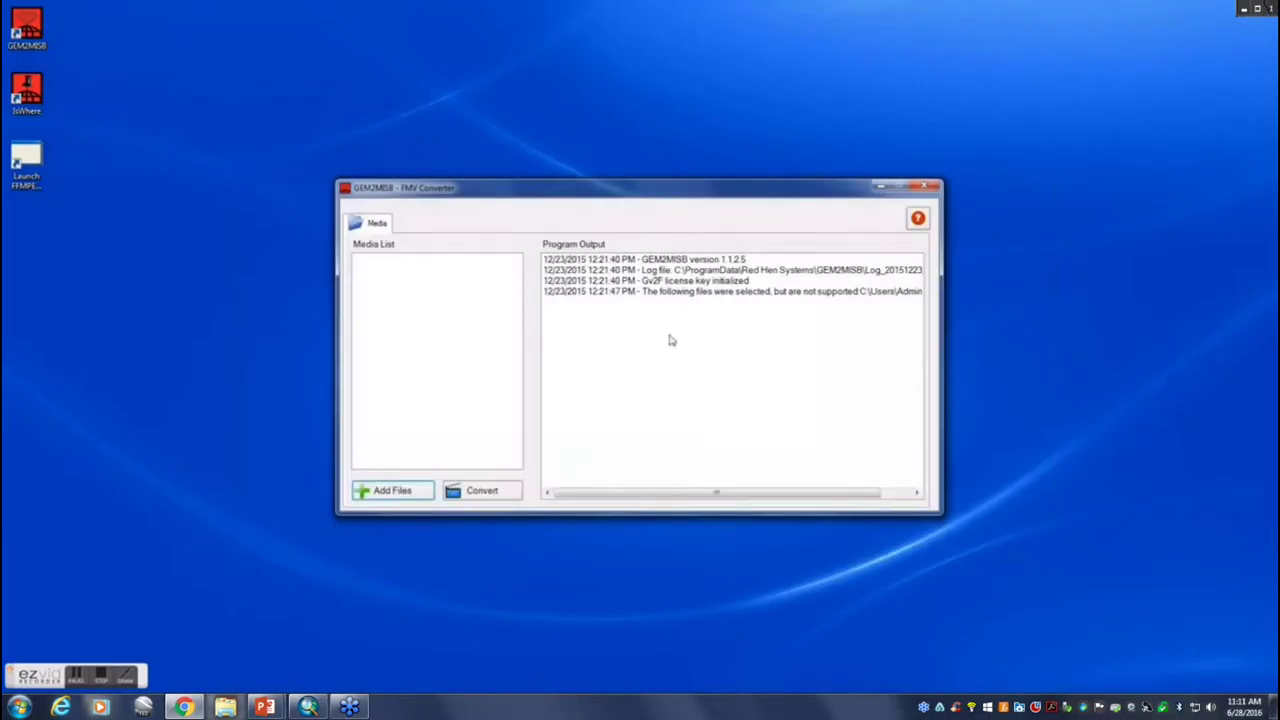
click(627, 292)
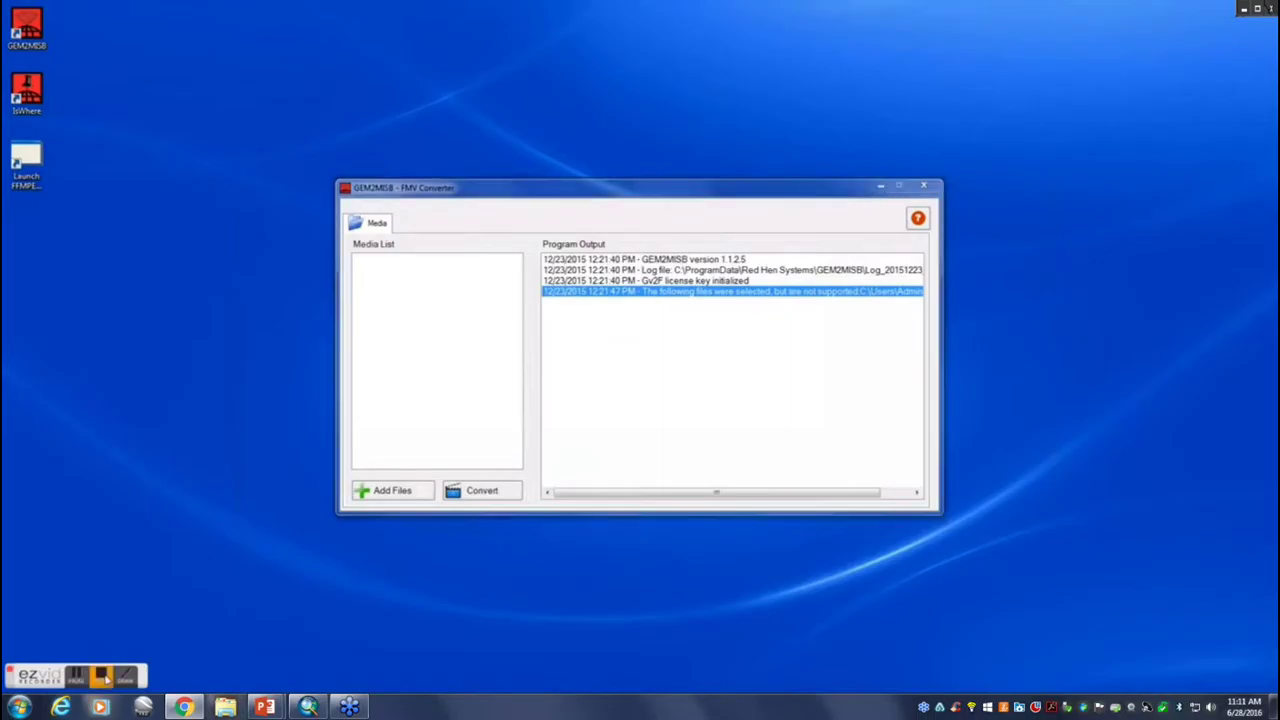
click(932, 188)
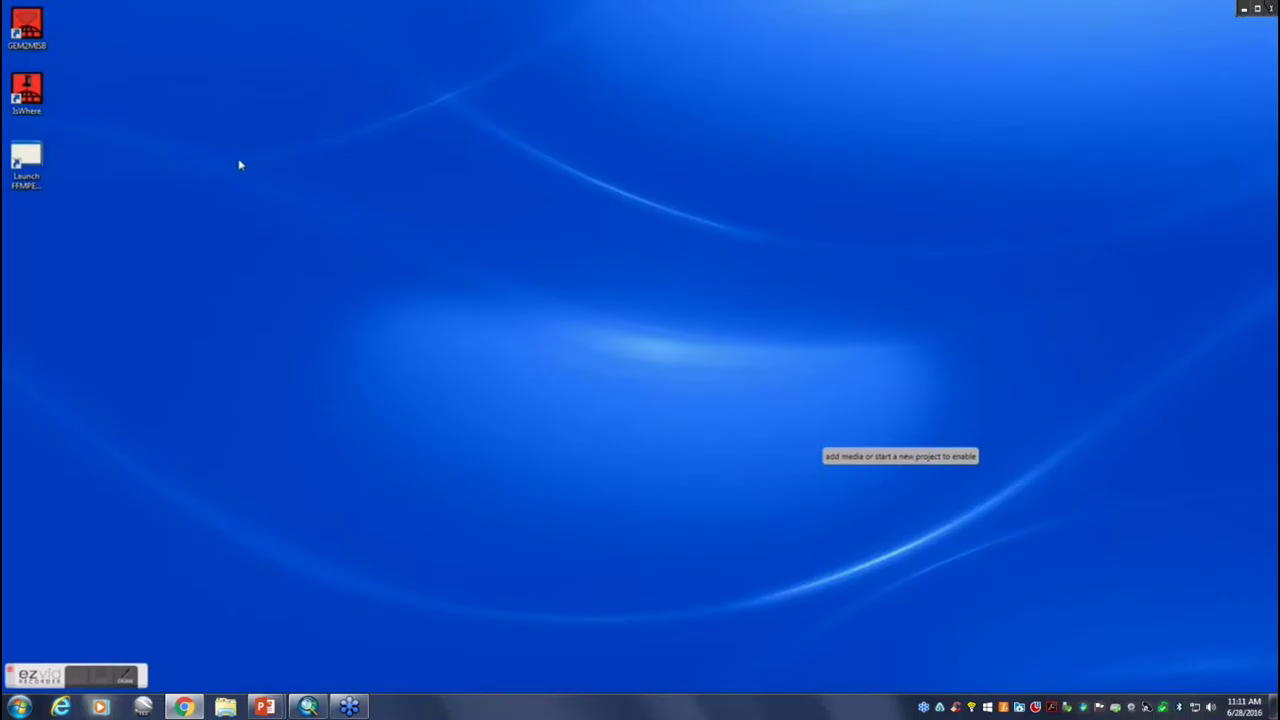
Relaunch GEM2MISB and try to convert 27_09_2015_17_06_33_Frej__EM.mp4 from the time gap issue (ready) folder.
double_click(26, 28)
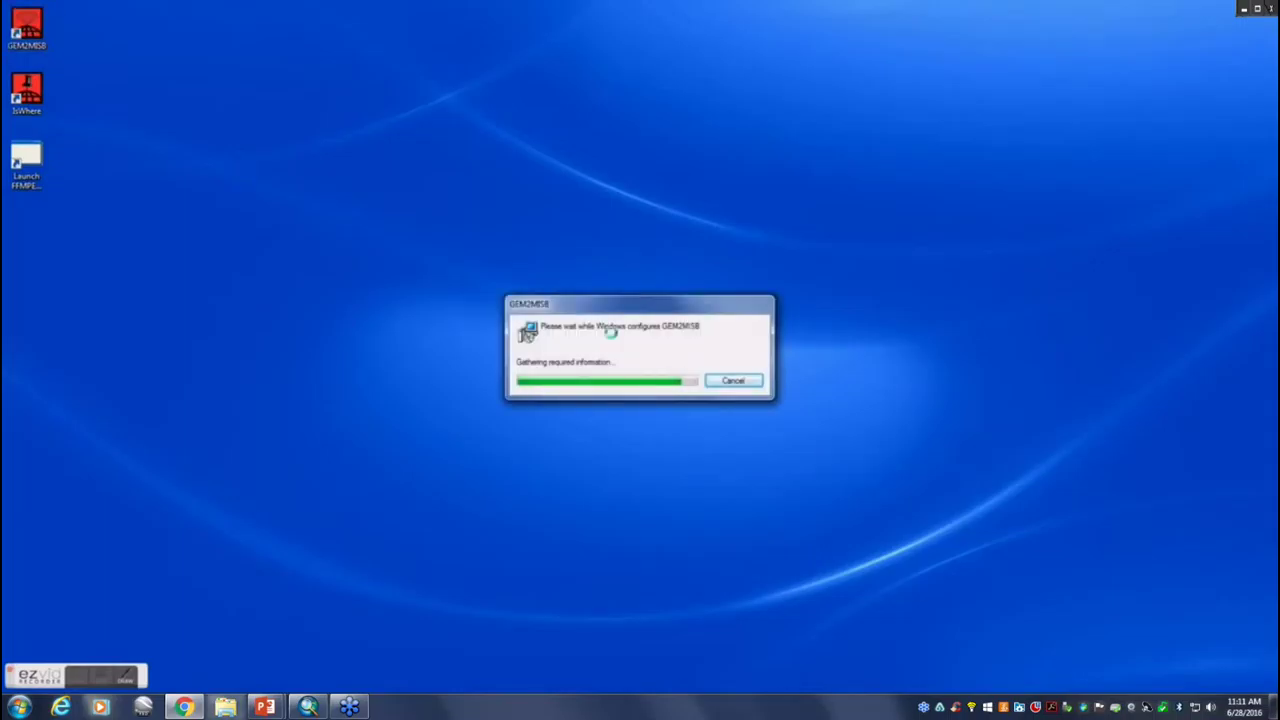
key(Return)
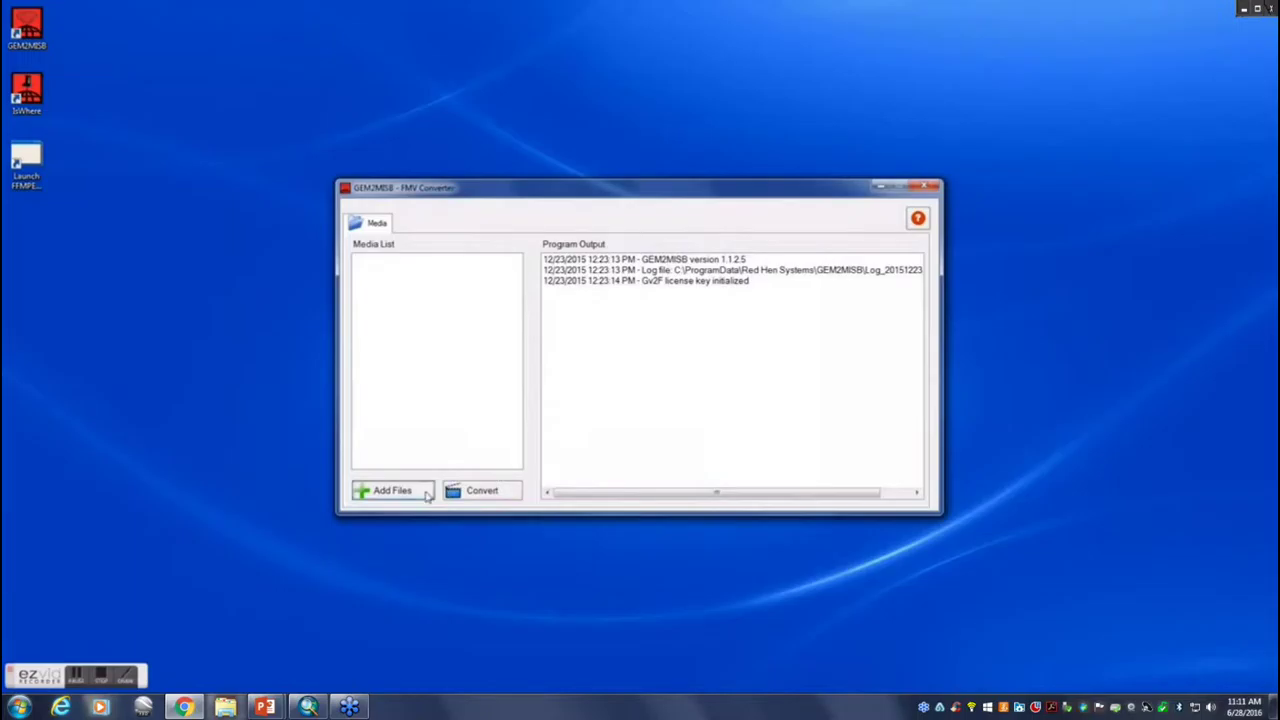
click(426, 495)
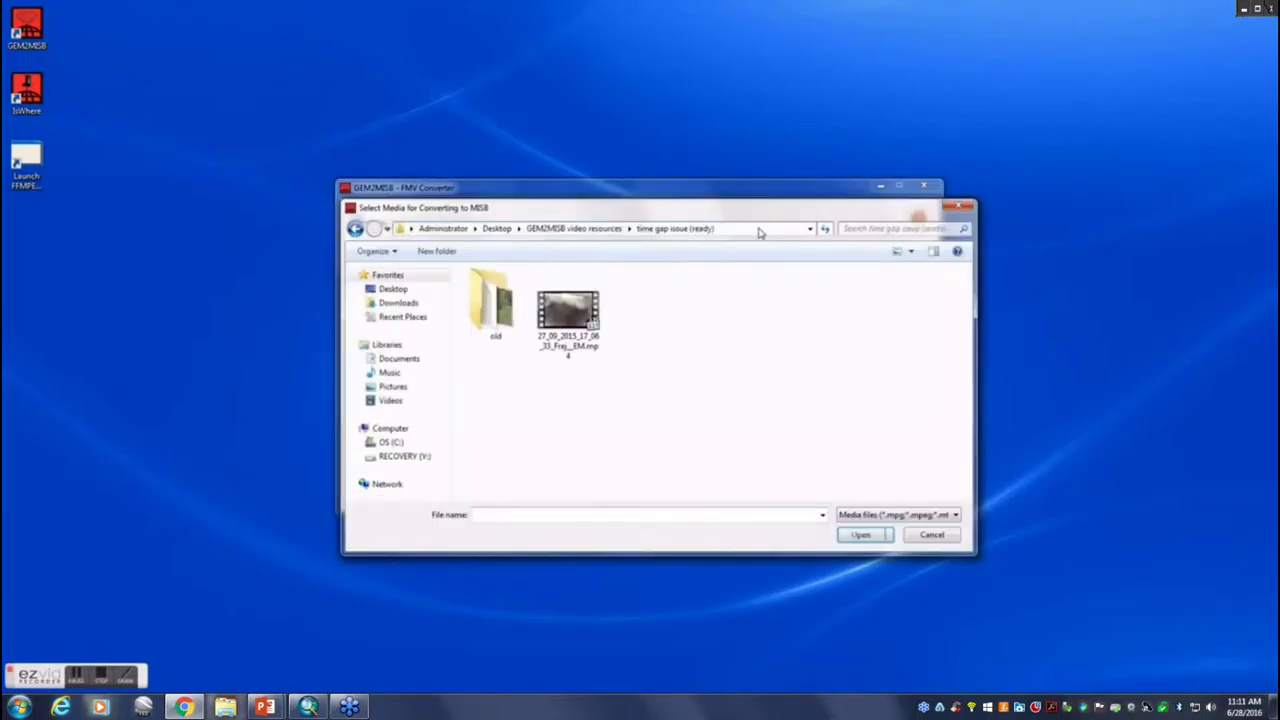
double_click(572, 318)
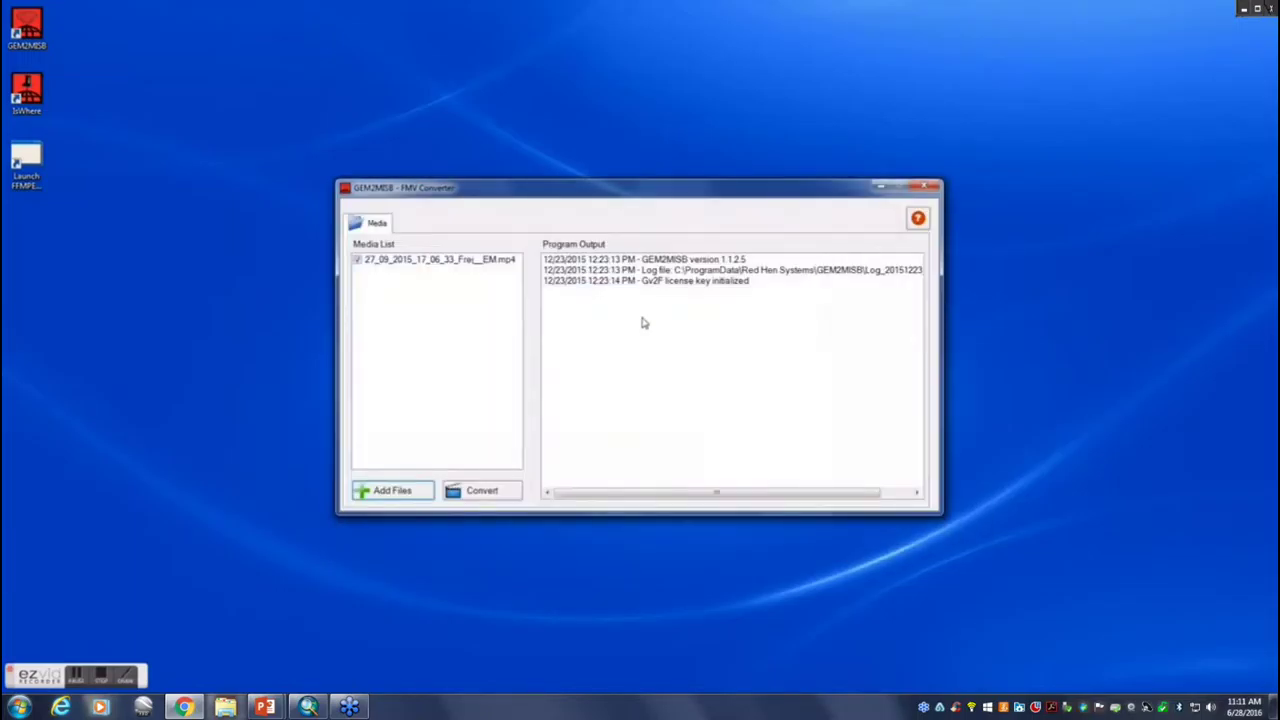
click(490, 492)
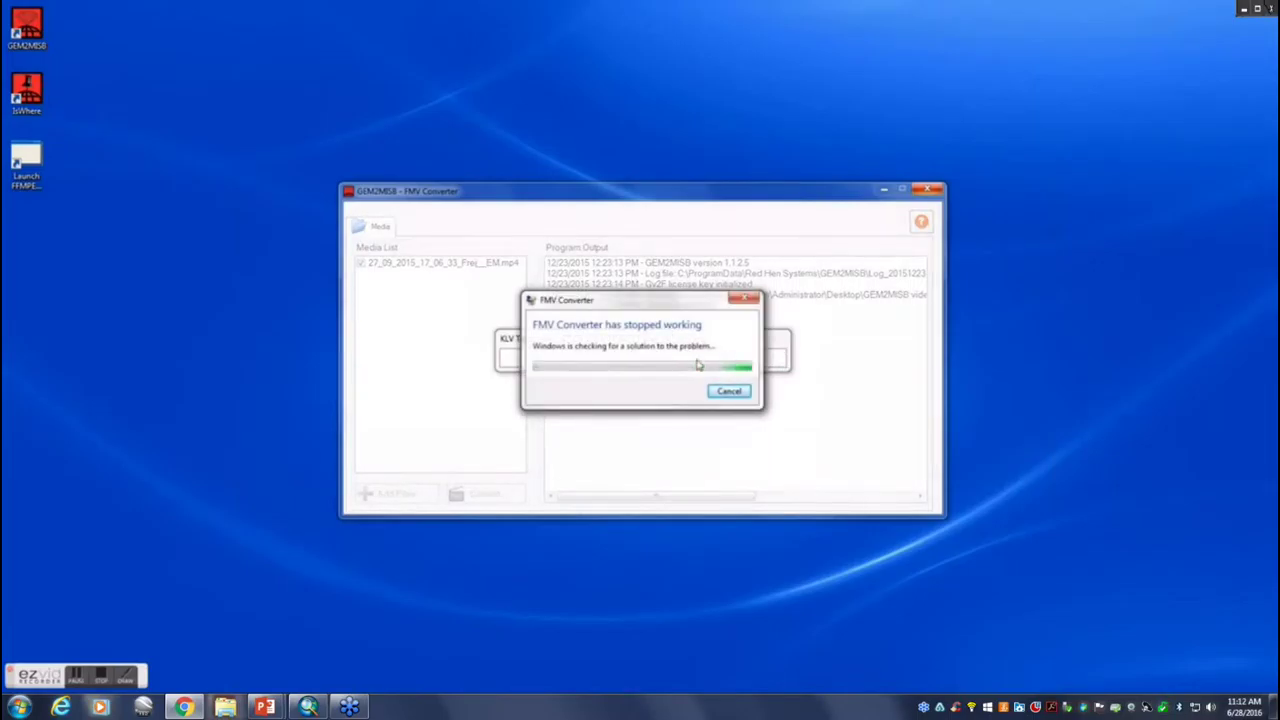
click(729, 391)
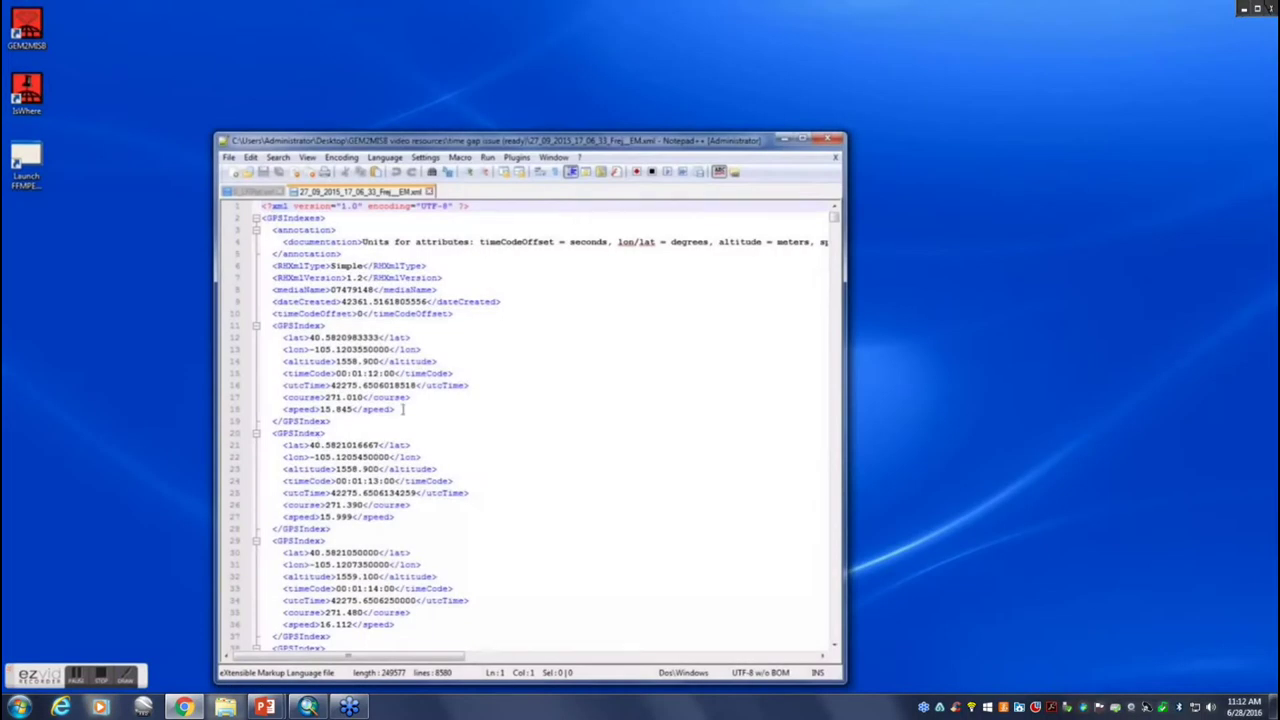
Examine the time code of the first GPSIndex entry in 27_09_2015_17_06_33_Frej__EM.xml.
drag(471, 373, 272, 373)
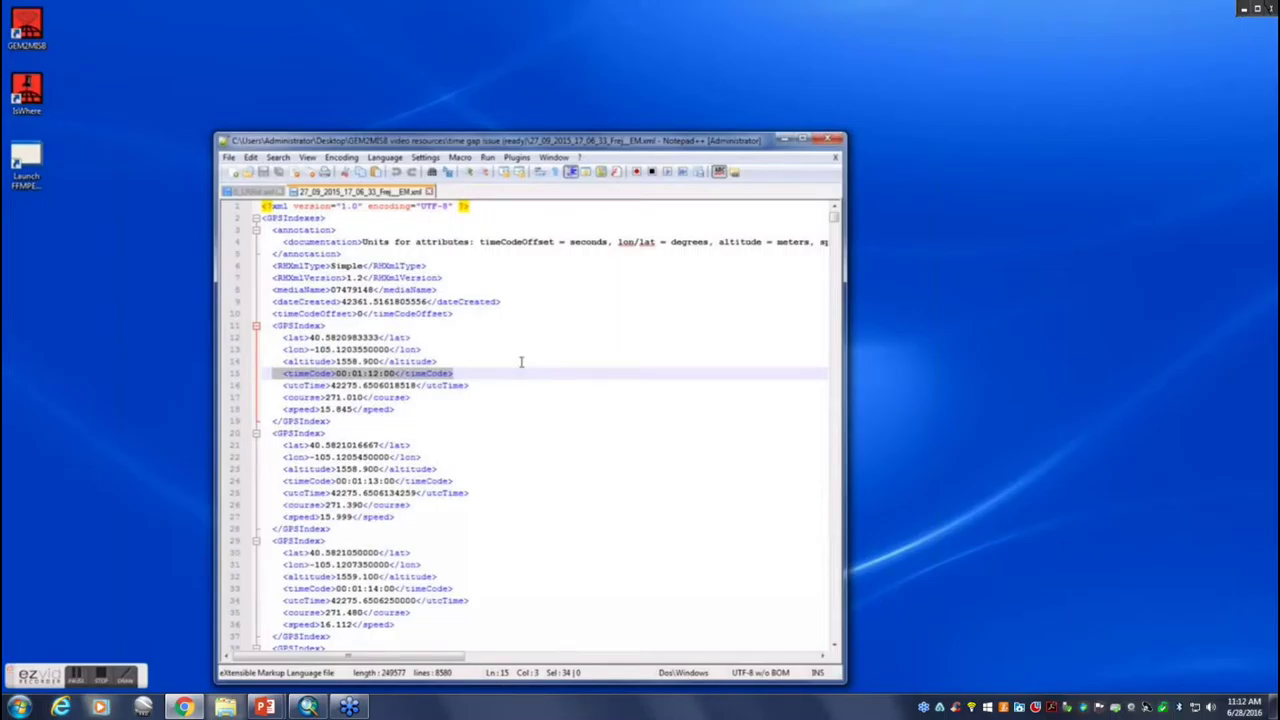
click(480, 360)
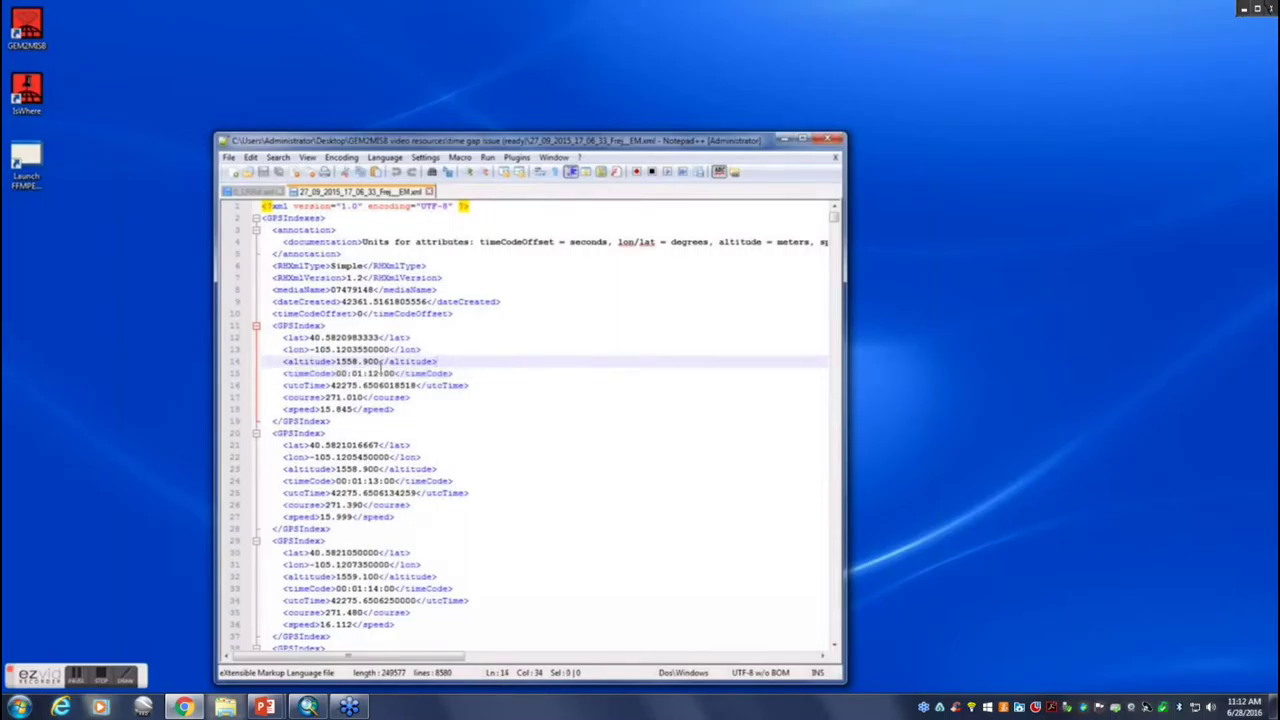
double_click(374, 373)
click(527, 364)
click(105, 677)
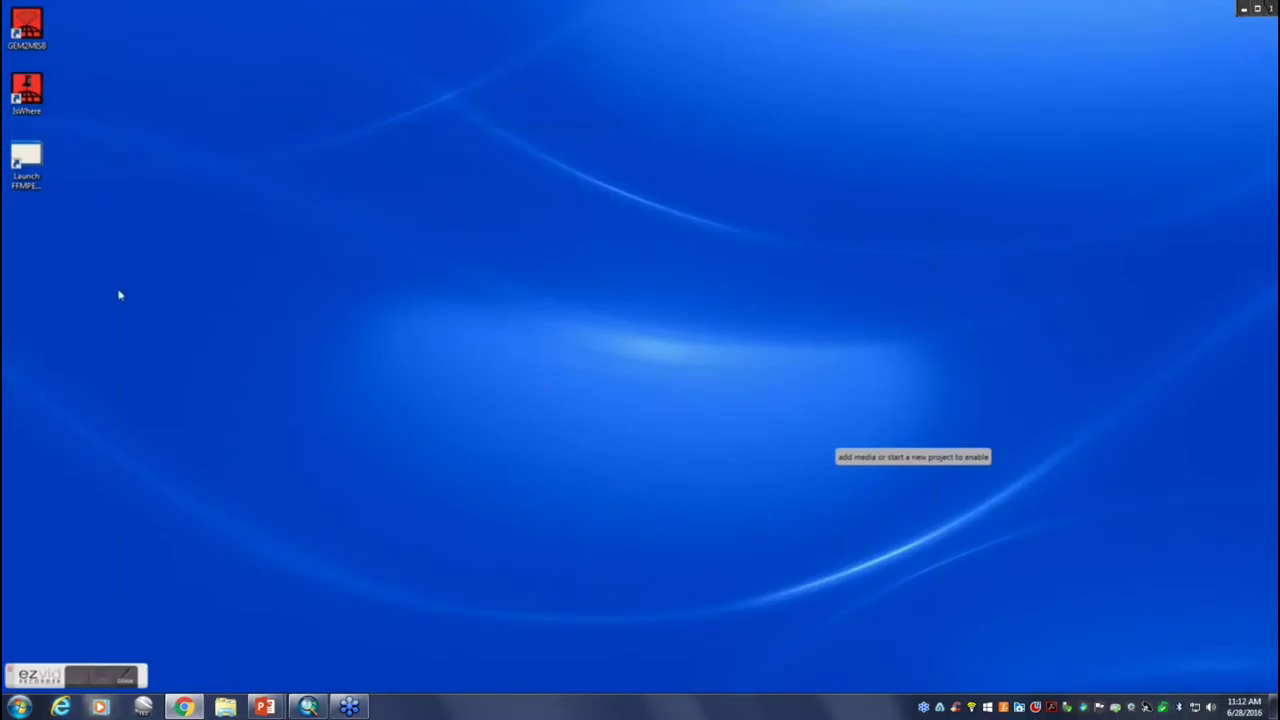
Launch the FFMPEG Video Converter Tool, import GP020003.MP4 and LRFtst.MPG from the Originals folder, and convert both.
double_click(26, 162)
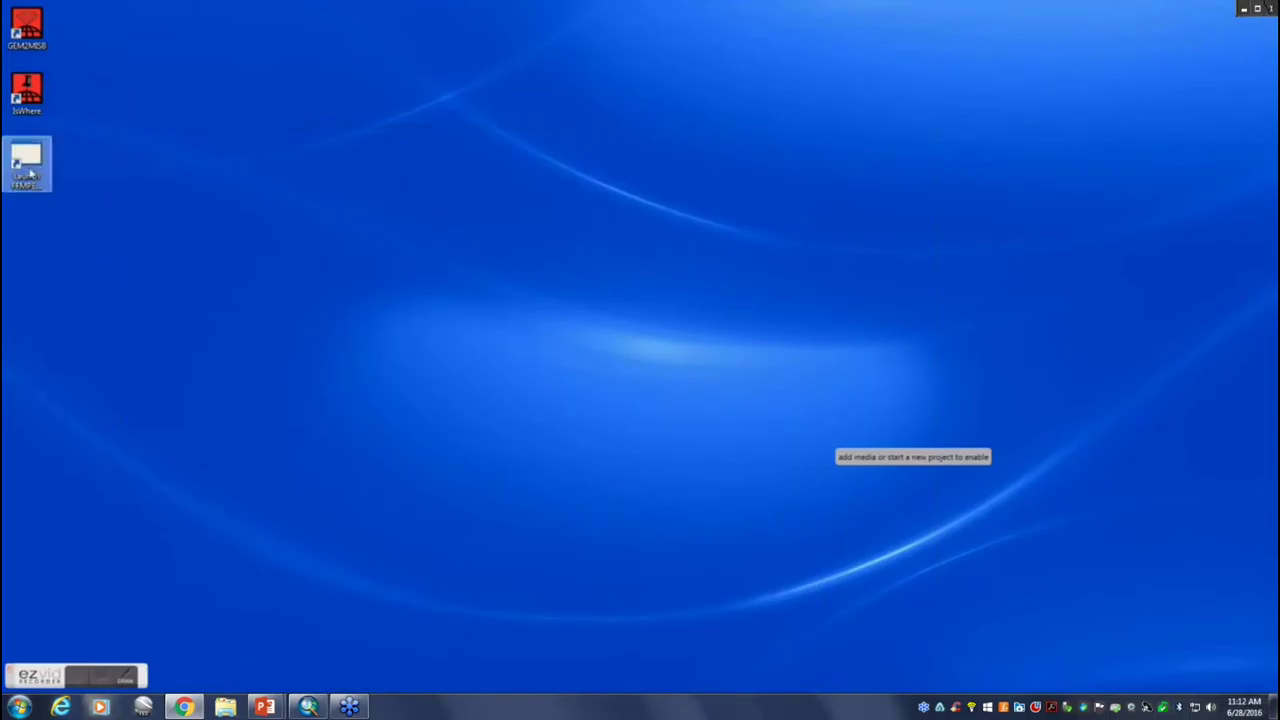
click(65, 251)
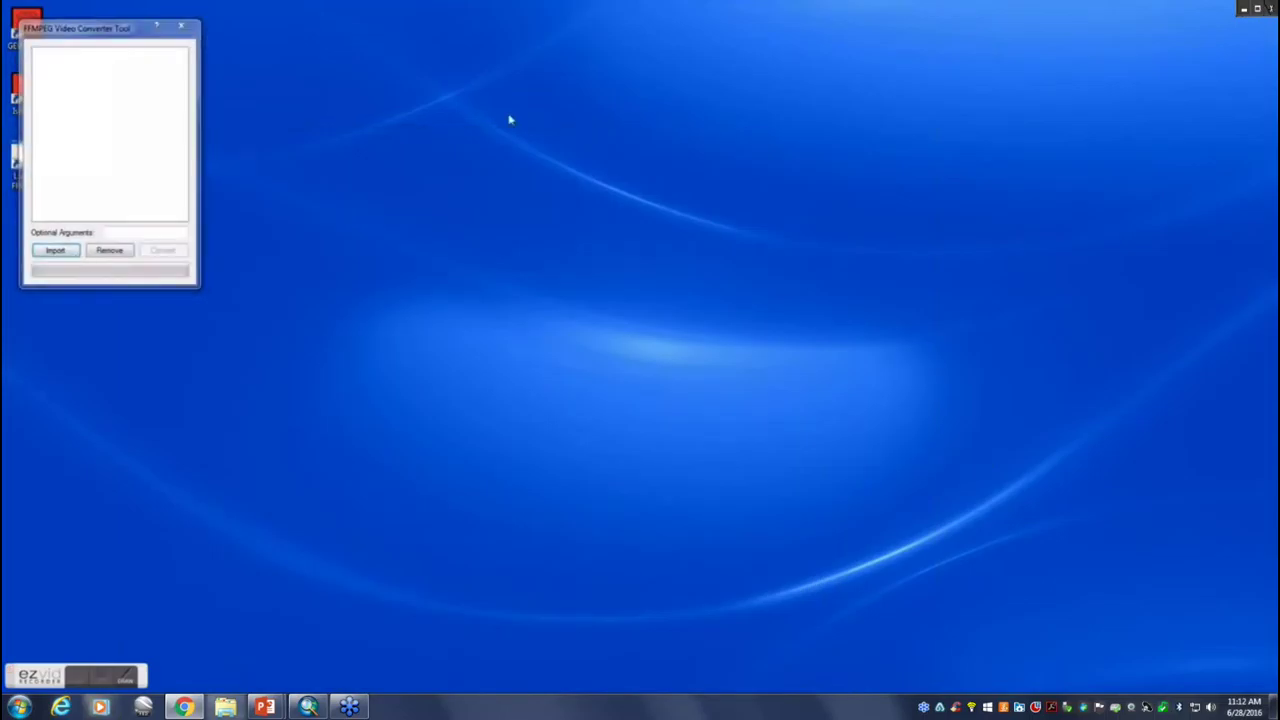
double_click(252, 145)
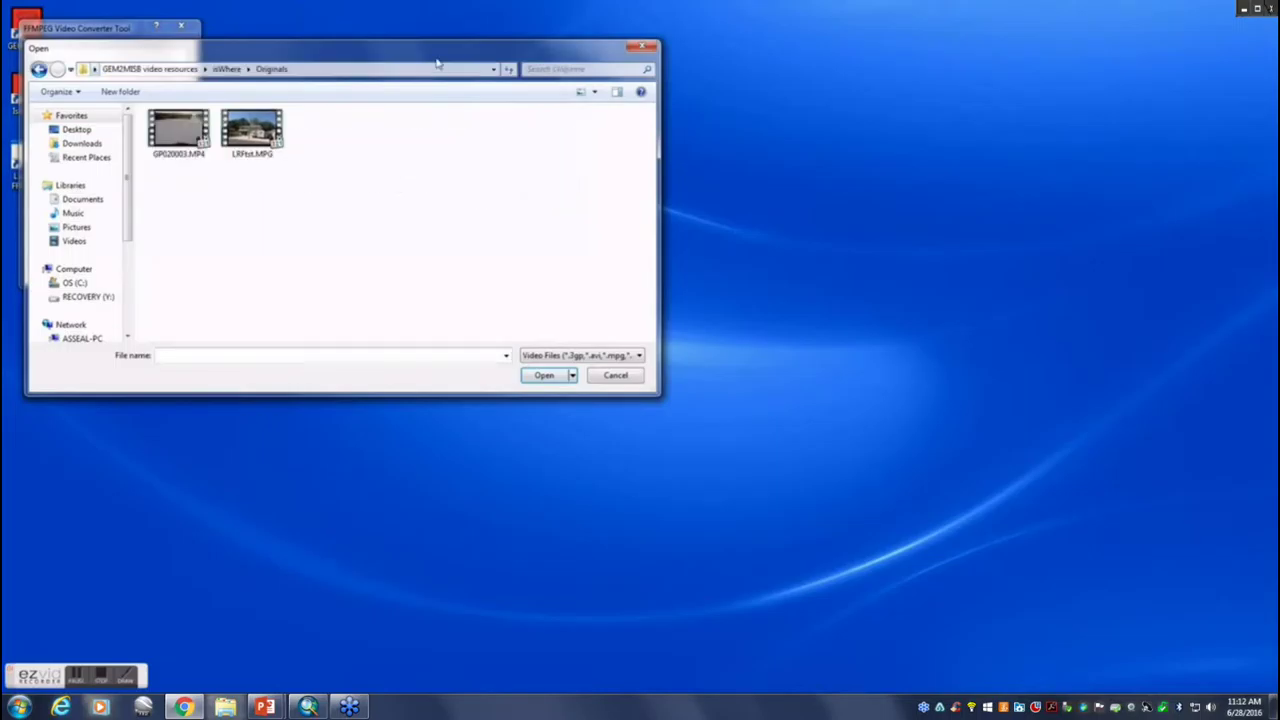
drag(332, 195, 146, 106)
key(Return)
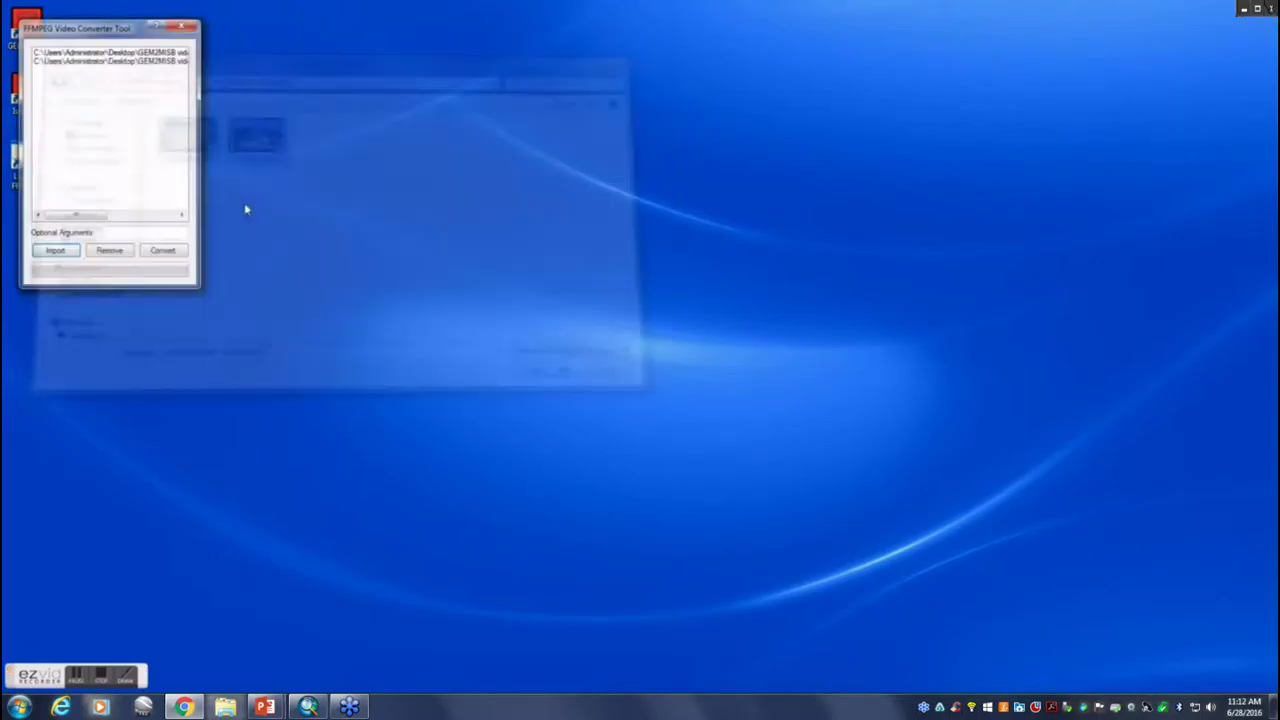
click(167, 255)
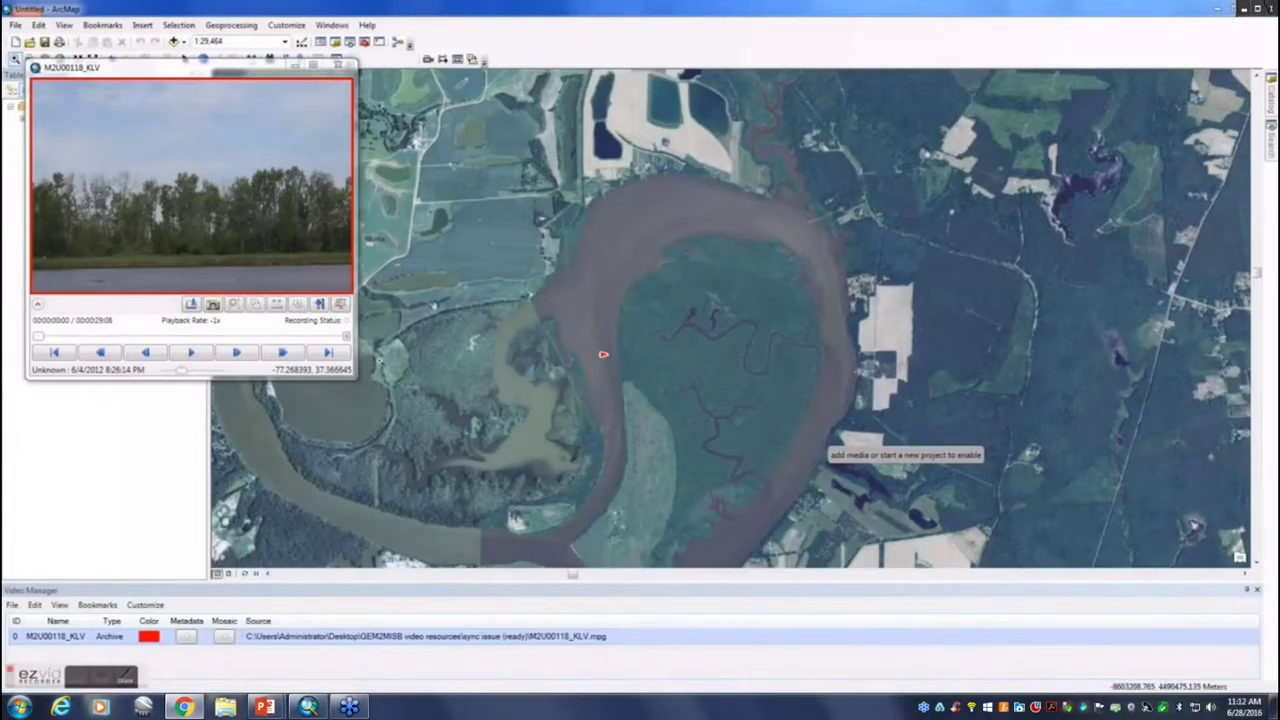
Play the M2U00118_KLV video in ArcMap, turn off its Follow option, and pan the map with the Pan tool.
click(191, 352)
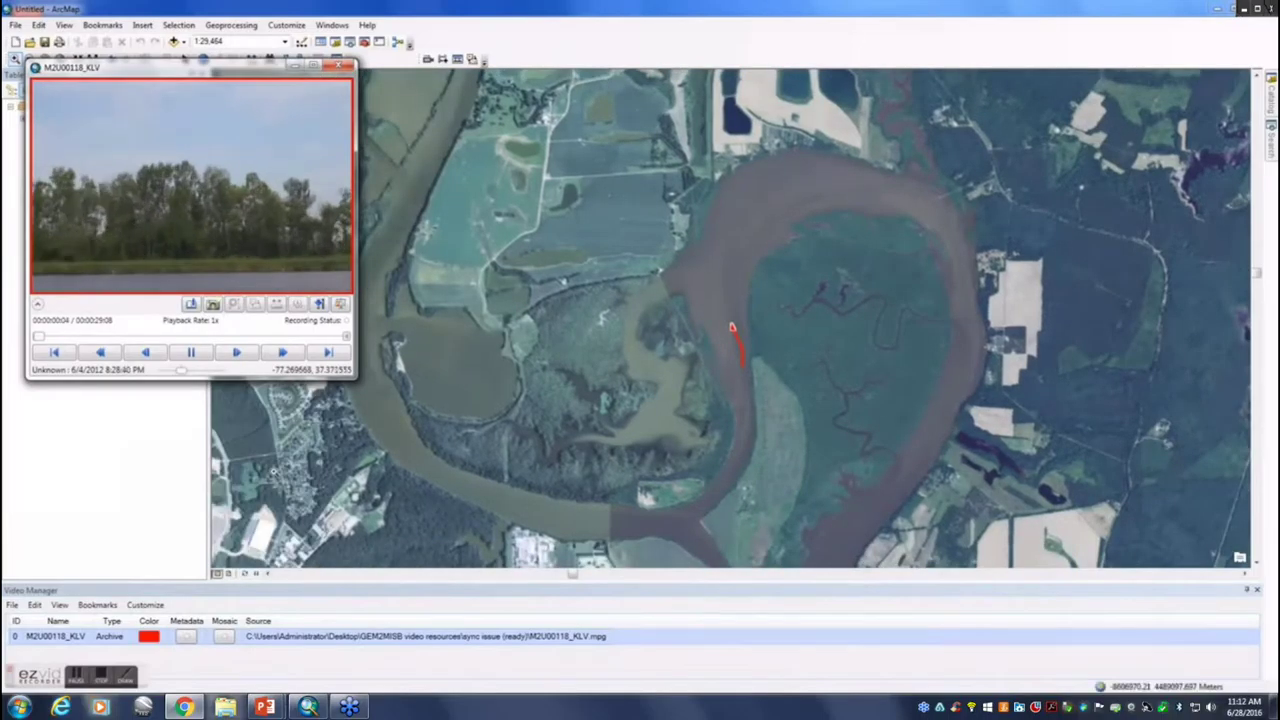
right_click(228, 183)
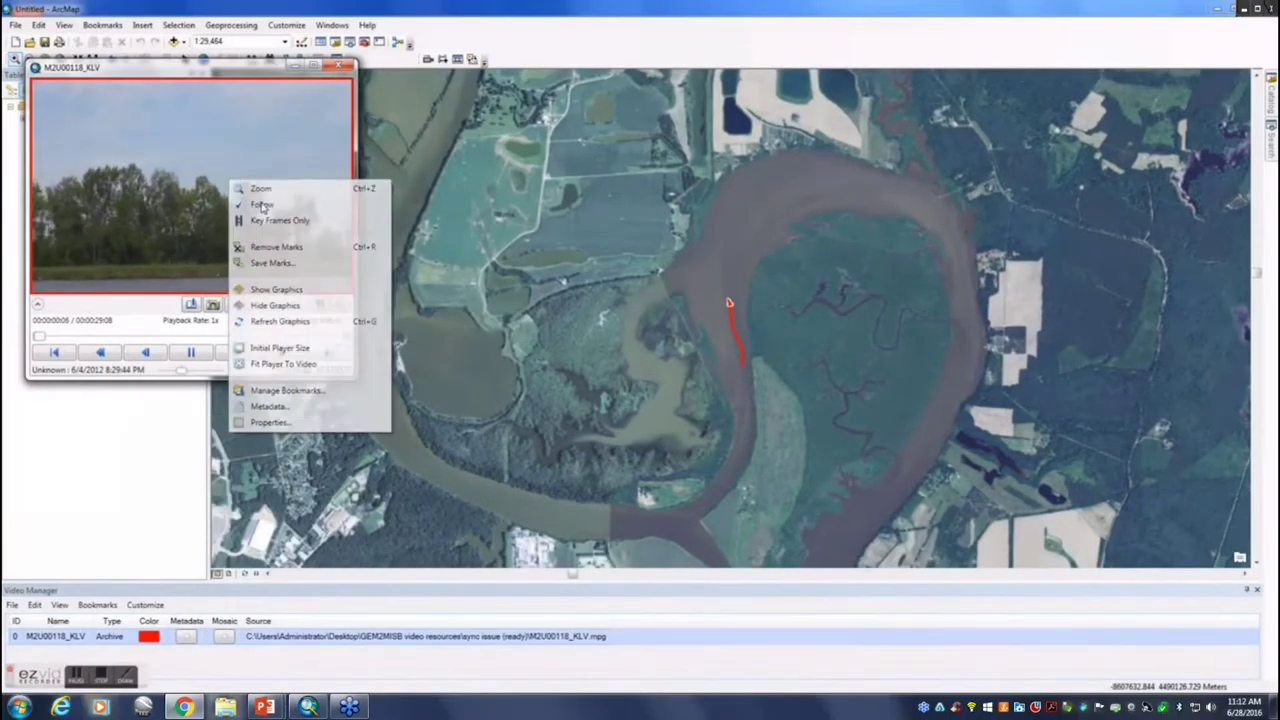
click(258, 200)
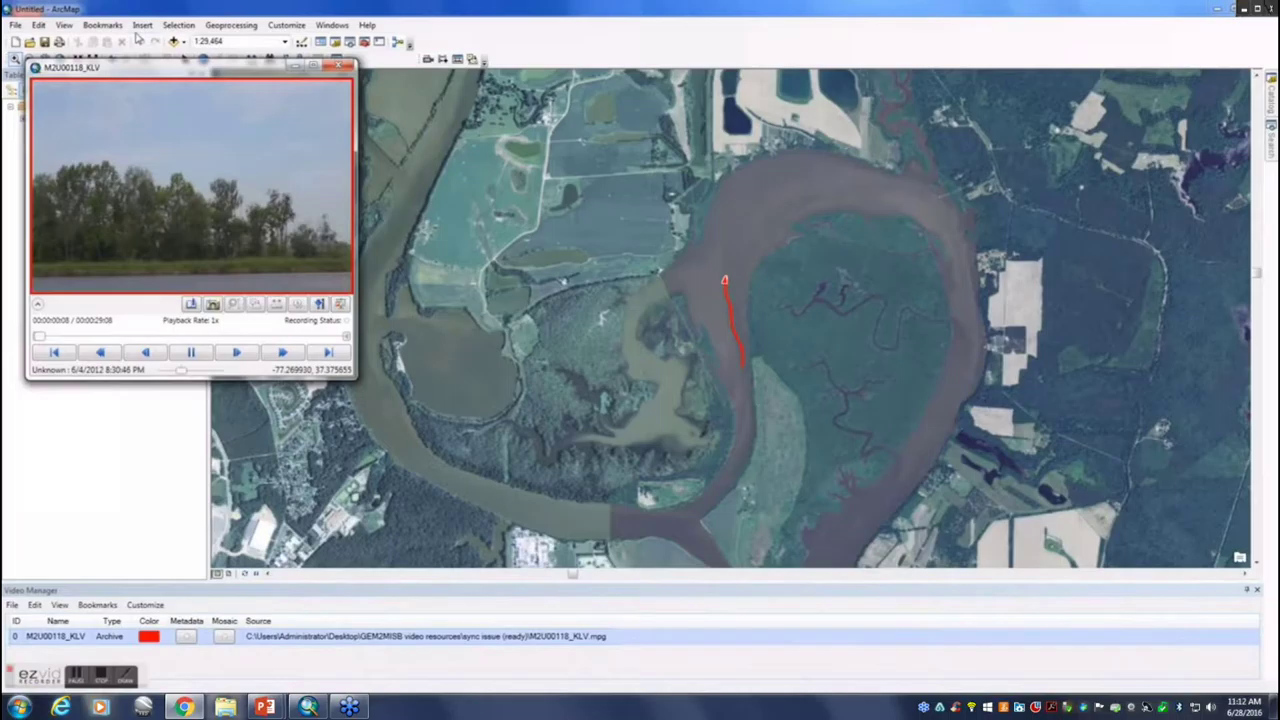
click(44, 60)
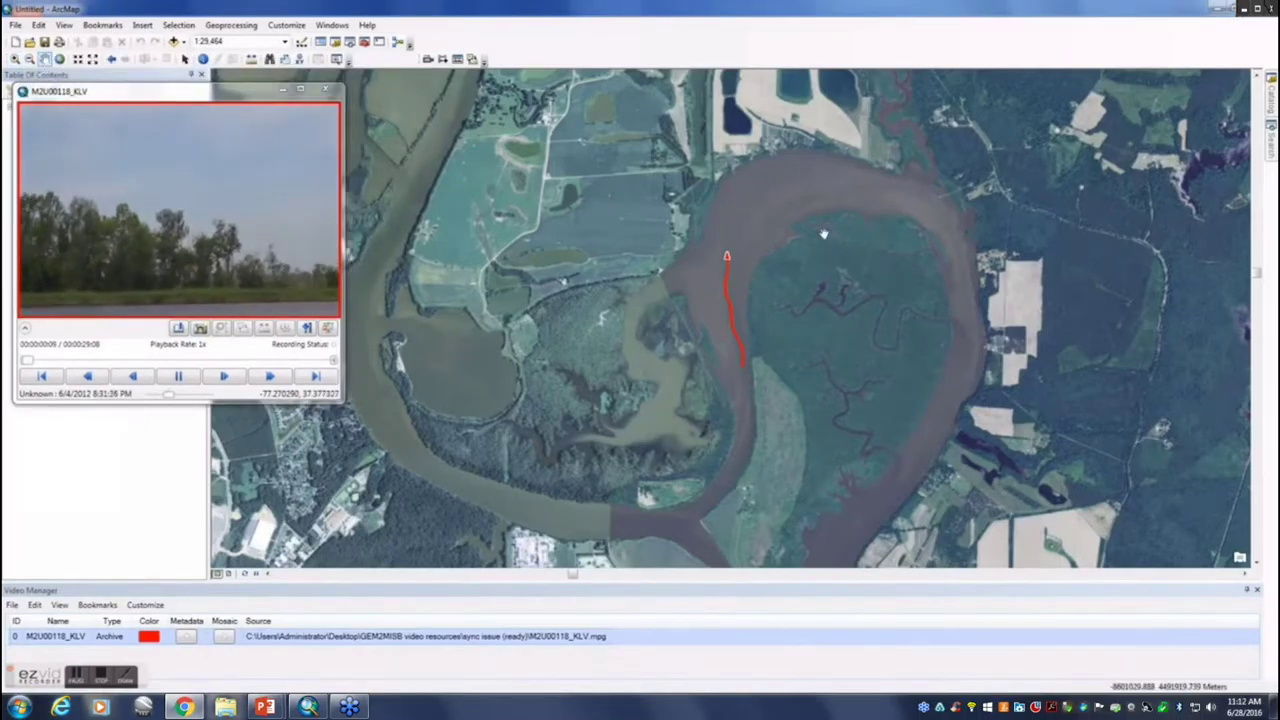
drag(891, 220, 806, 289)
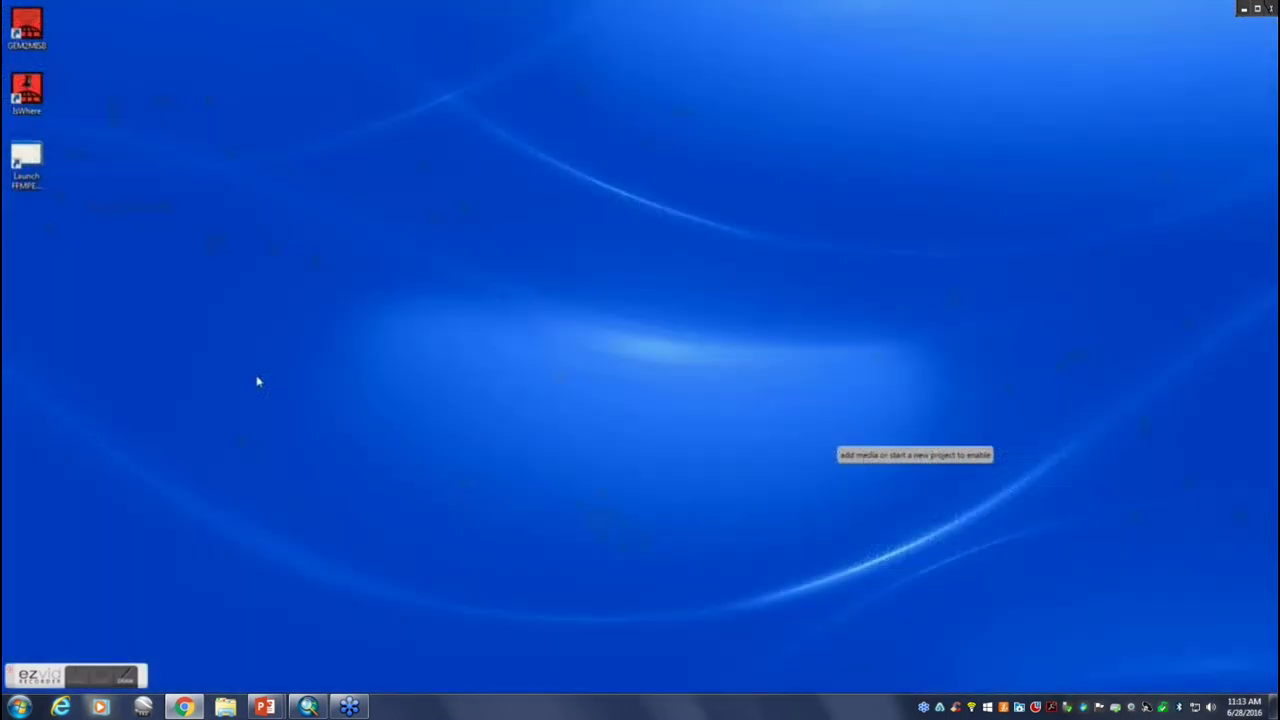
Launch the FFMPEG Video Converter Tool and import LRFtst.MPG from the skipping frame issue (ready) folder.
double_click(26, 162)
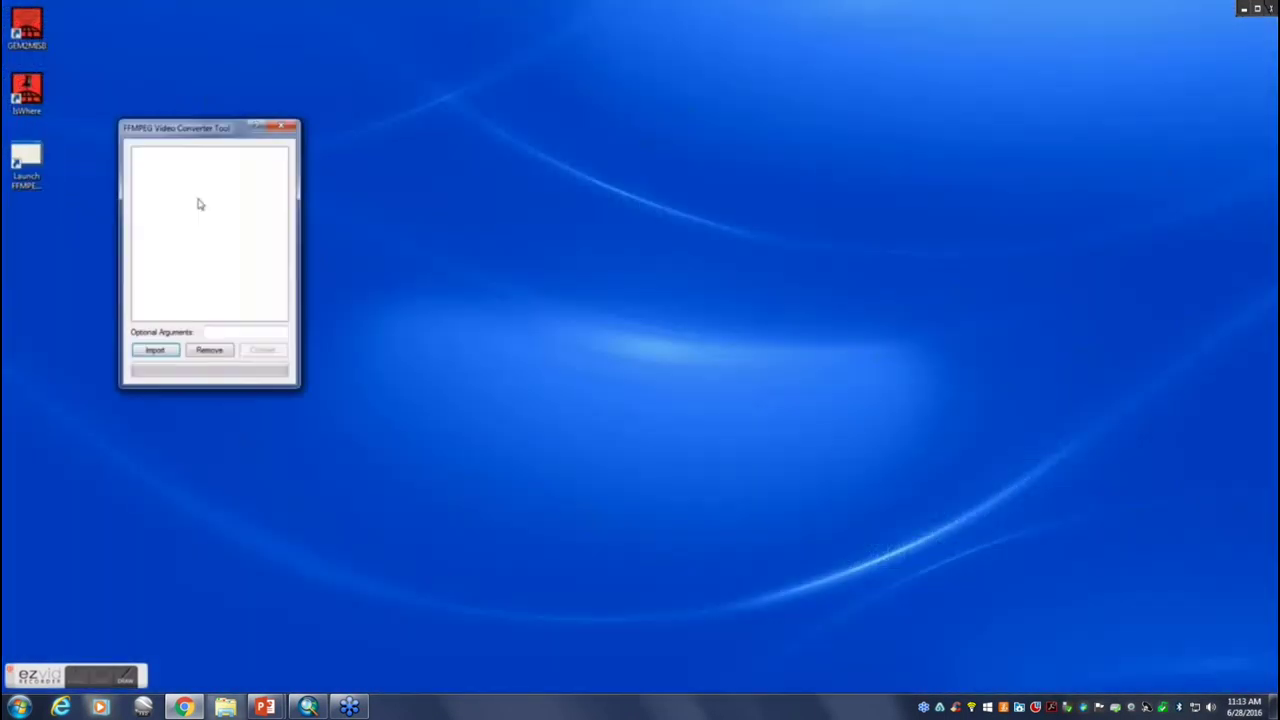
click(160, 350)
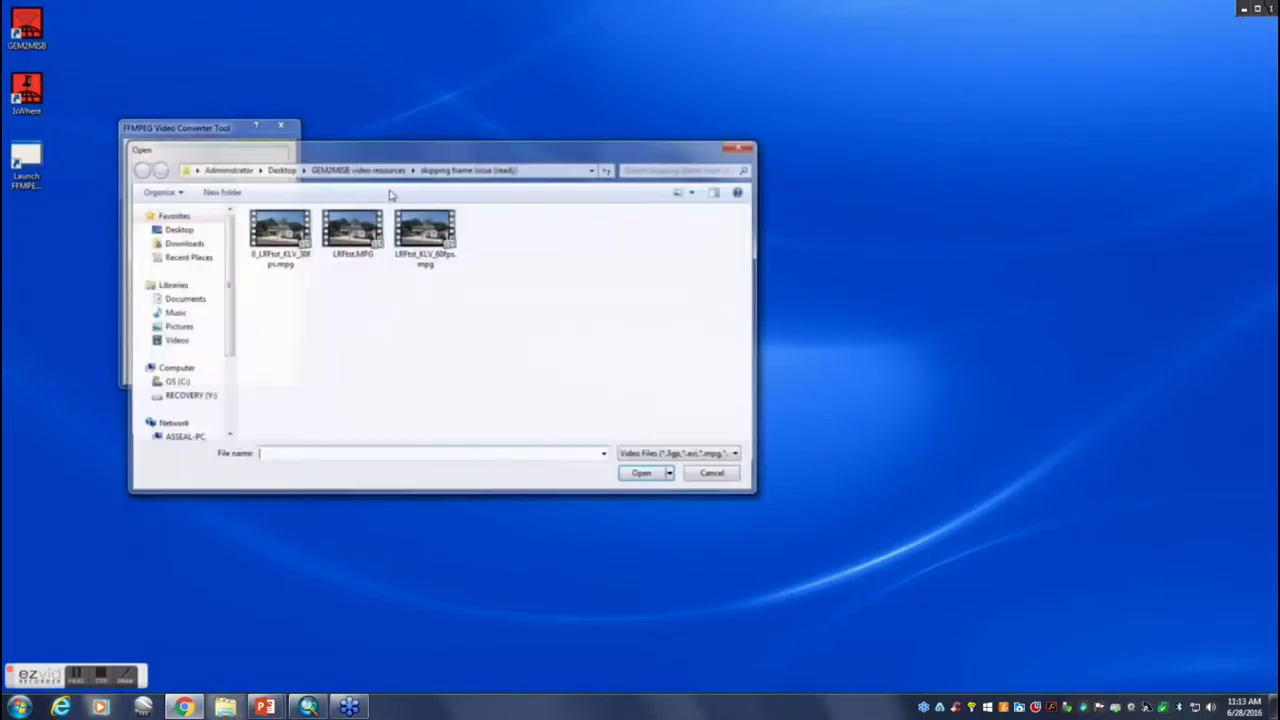
double_click(351, 230)
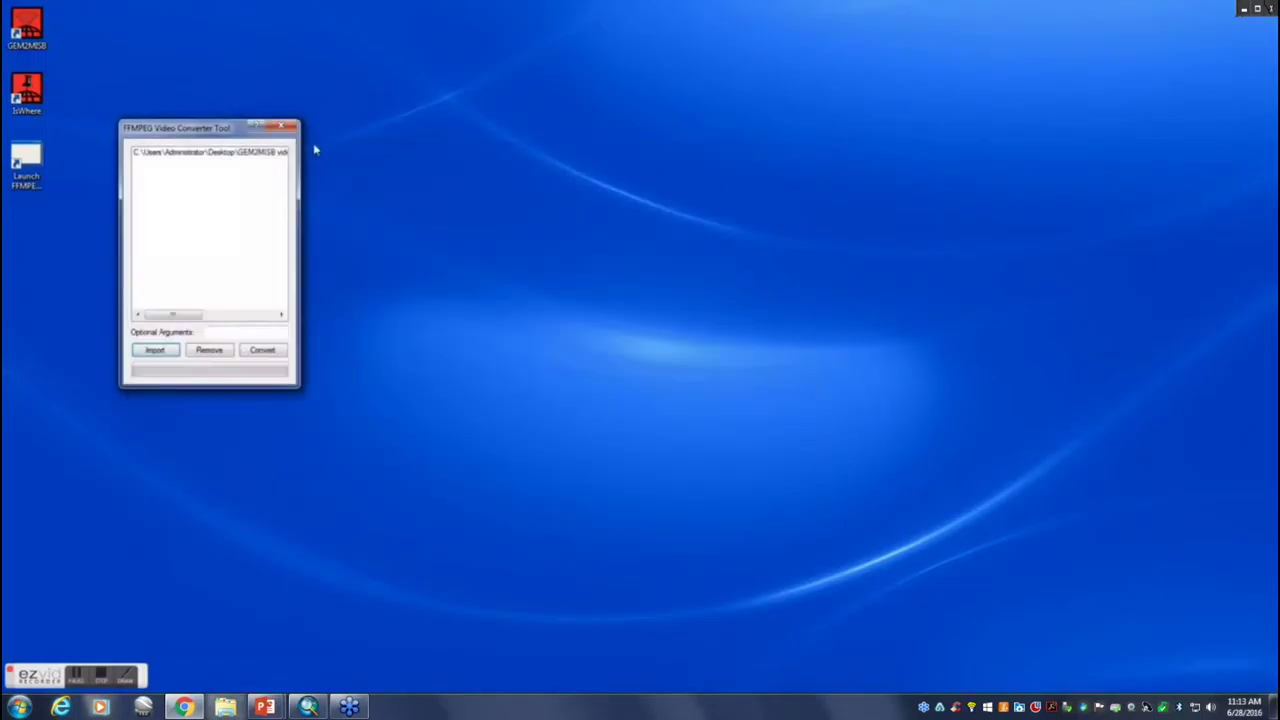
Set the optional arguments to -r 30 for the imported LRFtst.MPG and convert it.
mouse_move(246, 332)
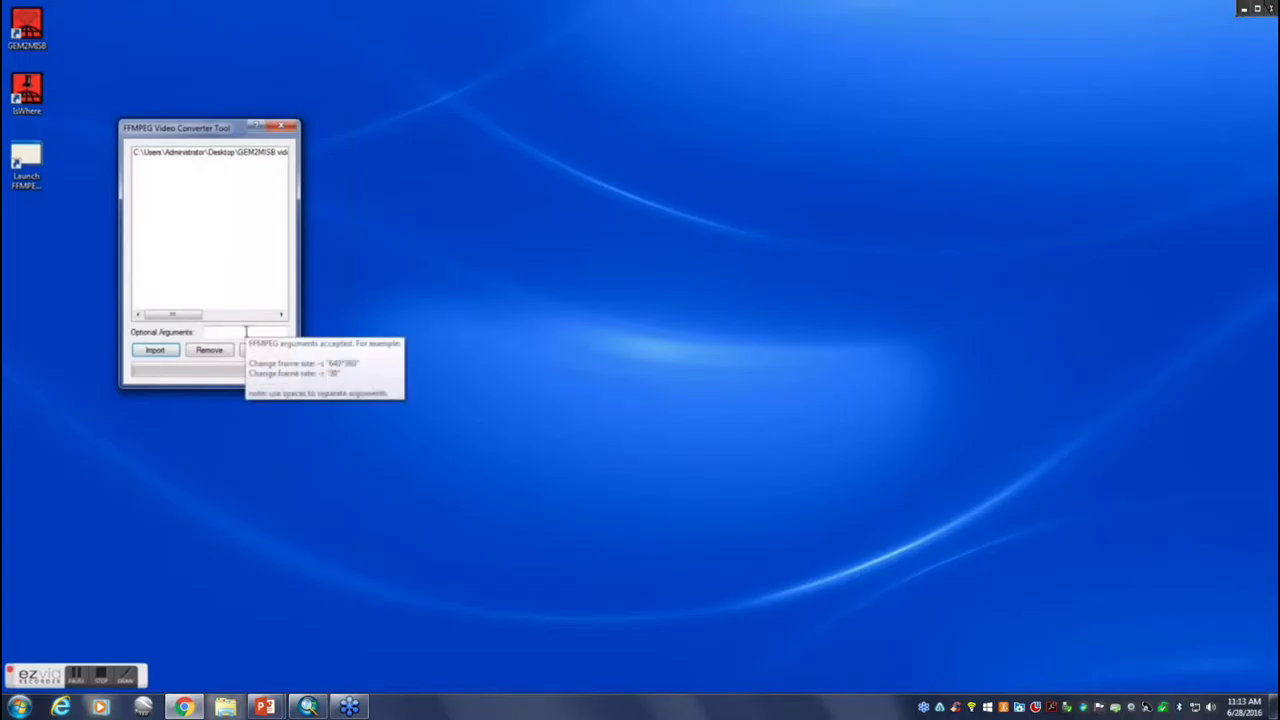
click(246, 332)
text(-)
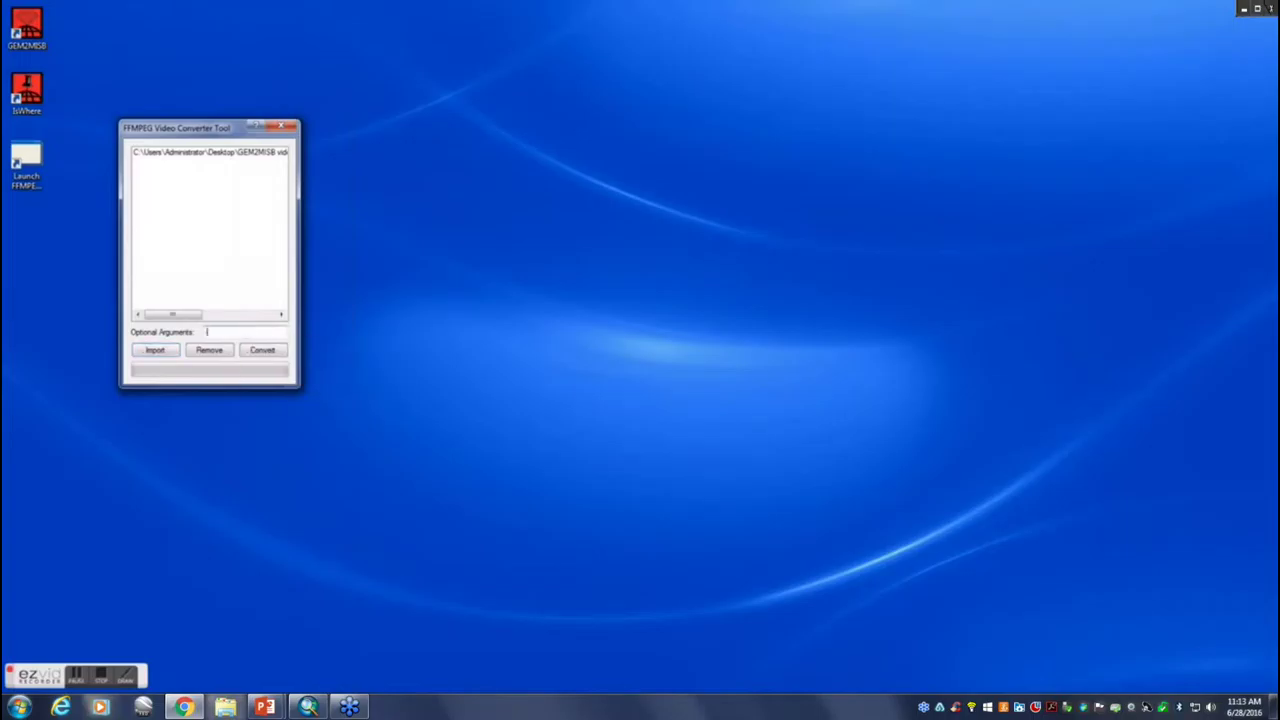
text(r 30)
click(279, 354)
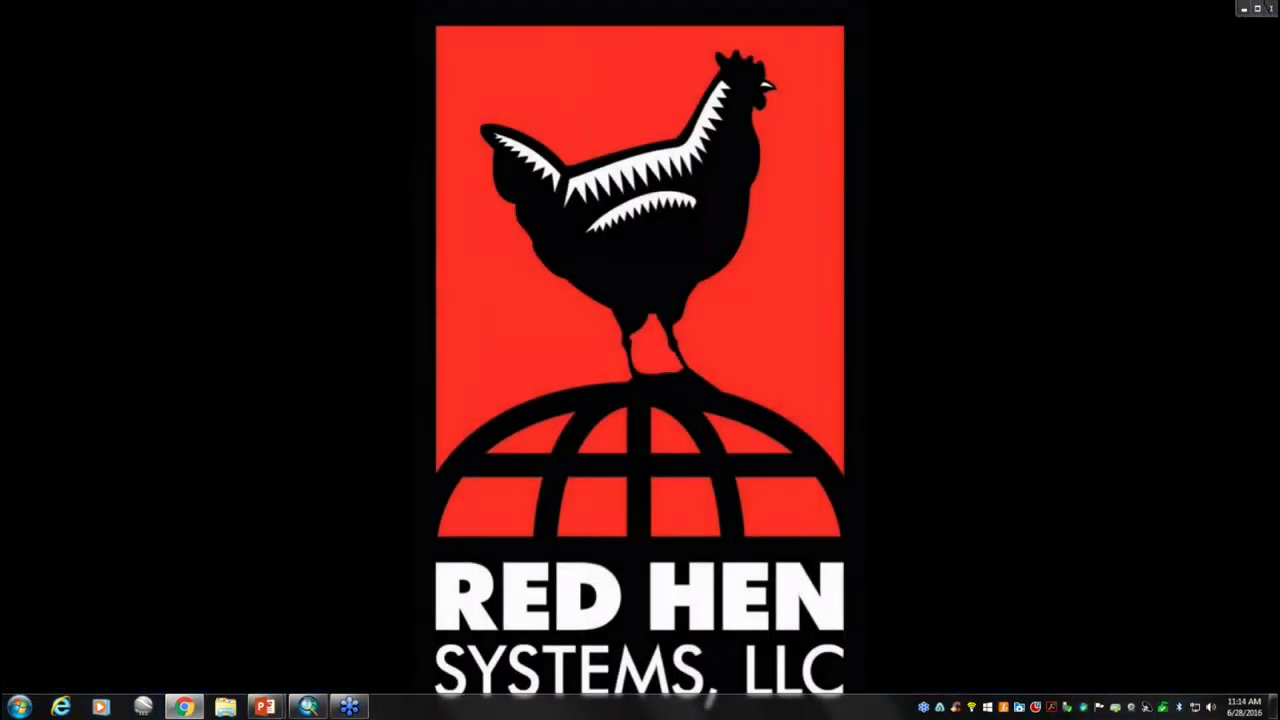
Leave the full-screen GEM2MISB tutorial video, cancel the queued next video, and minimize the browser.
key(Escape)
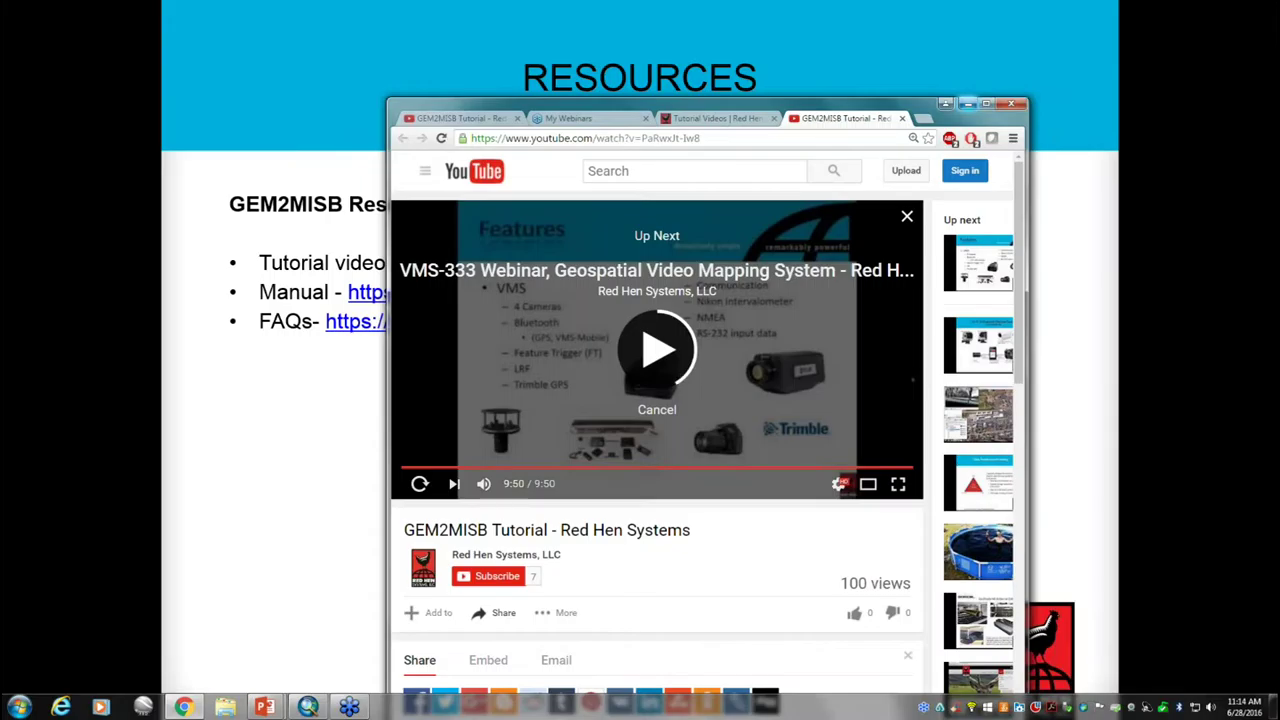
click(660, 409)
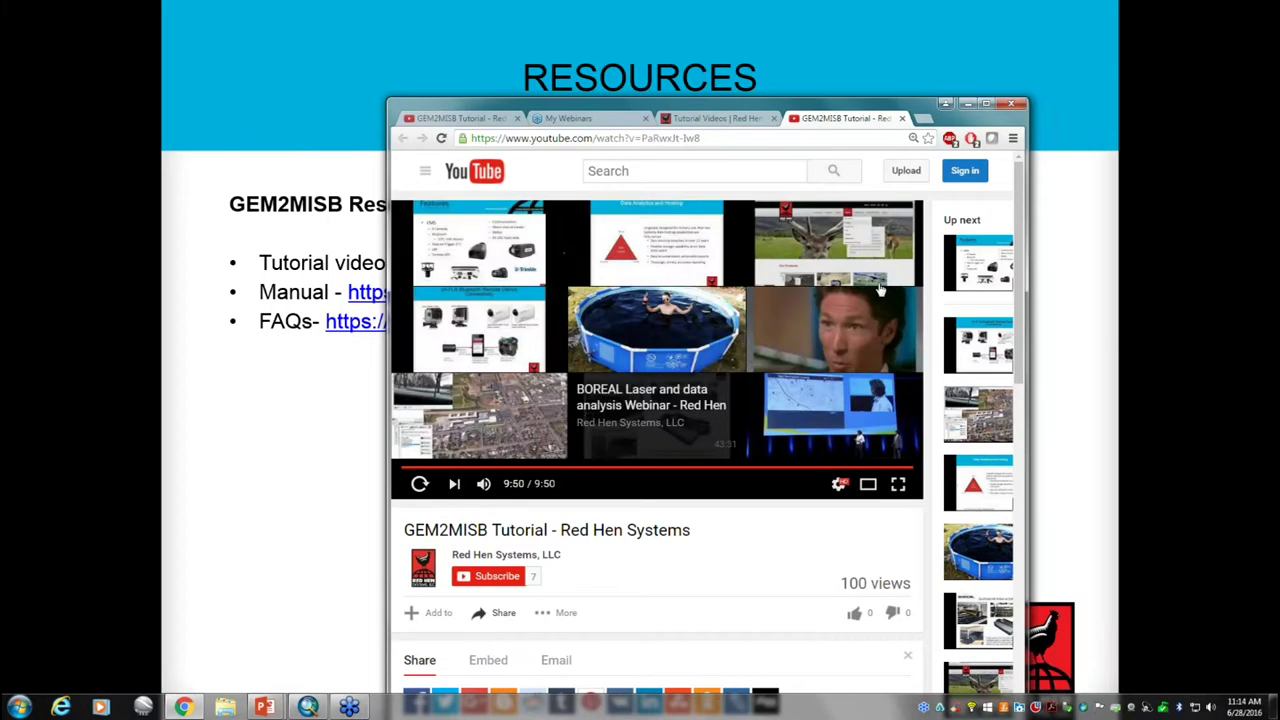
click(978, 108)
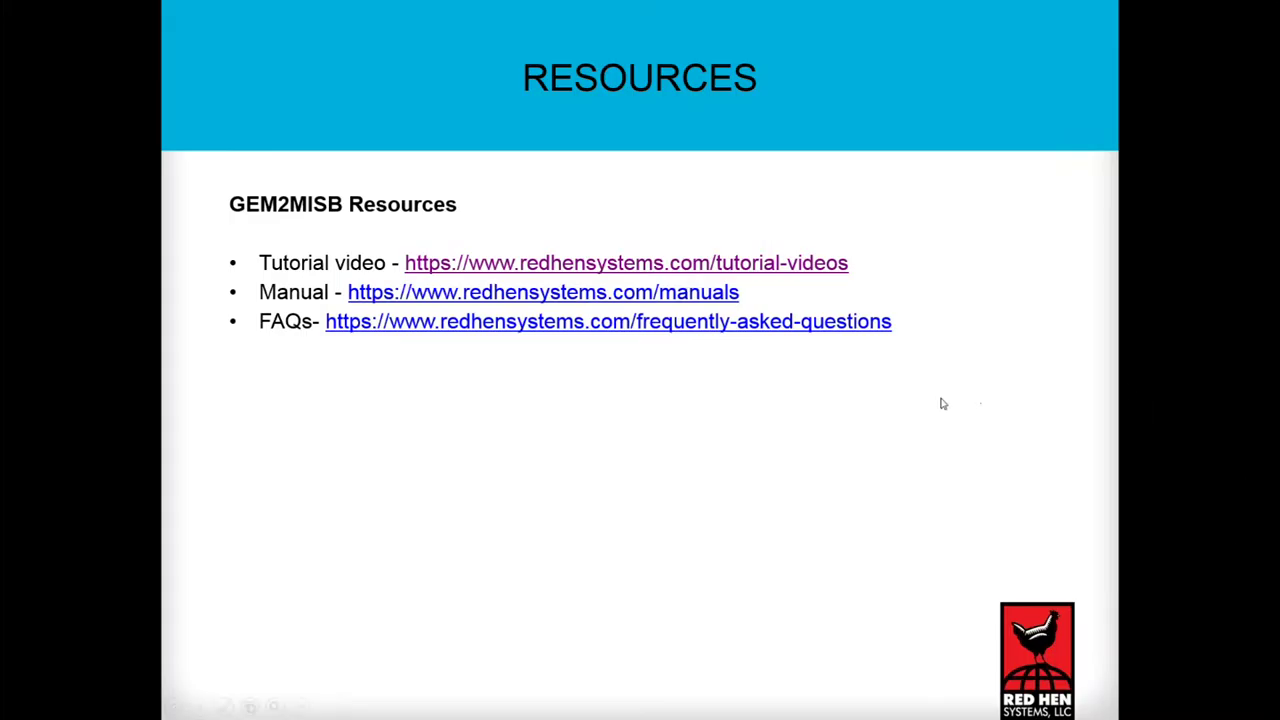
End the slide show on the RESOURCES slide and clear the open windows to reach the desktop.
key(Escape)
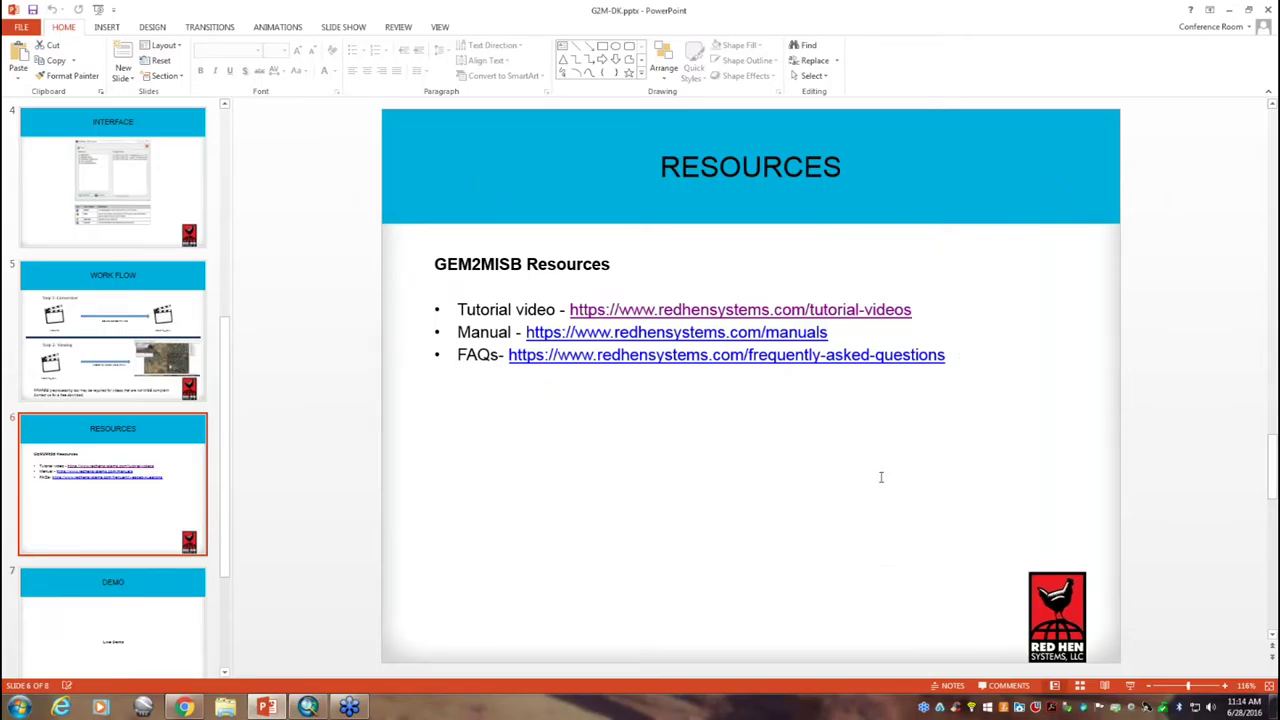
double_click(1040, 17)
drag(943, 113, 755, 152)
click(953, 136)
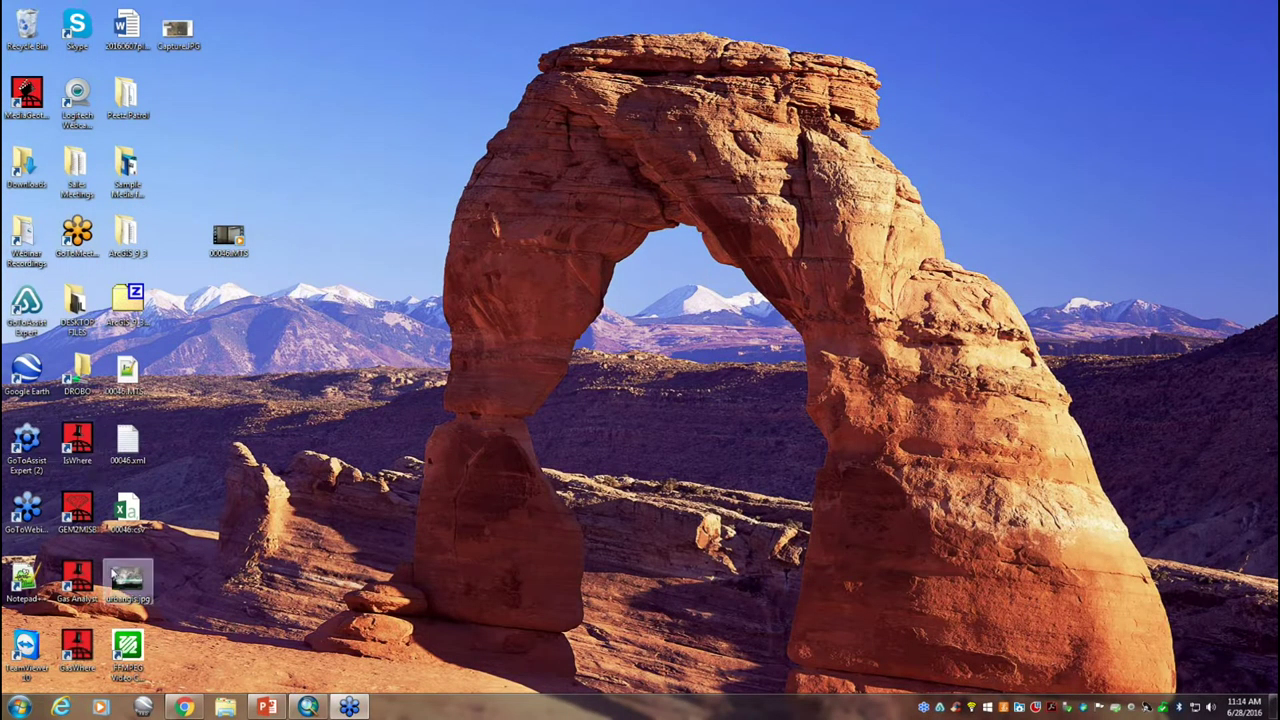
Launch GEM2MISB and browse for media in the original folder of sony uav vids, within content for GEM2MISB webinar.
double_click(80, 520)
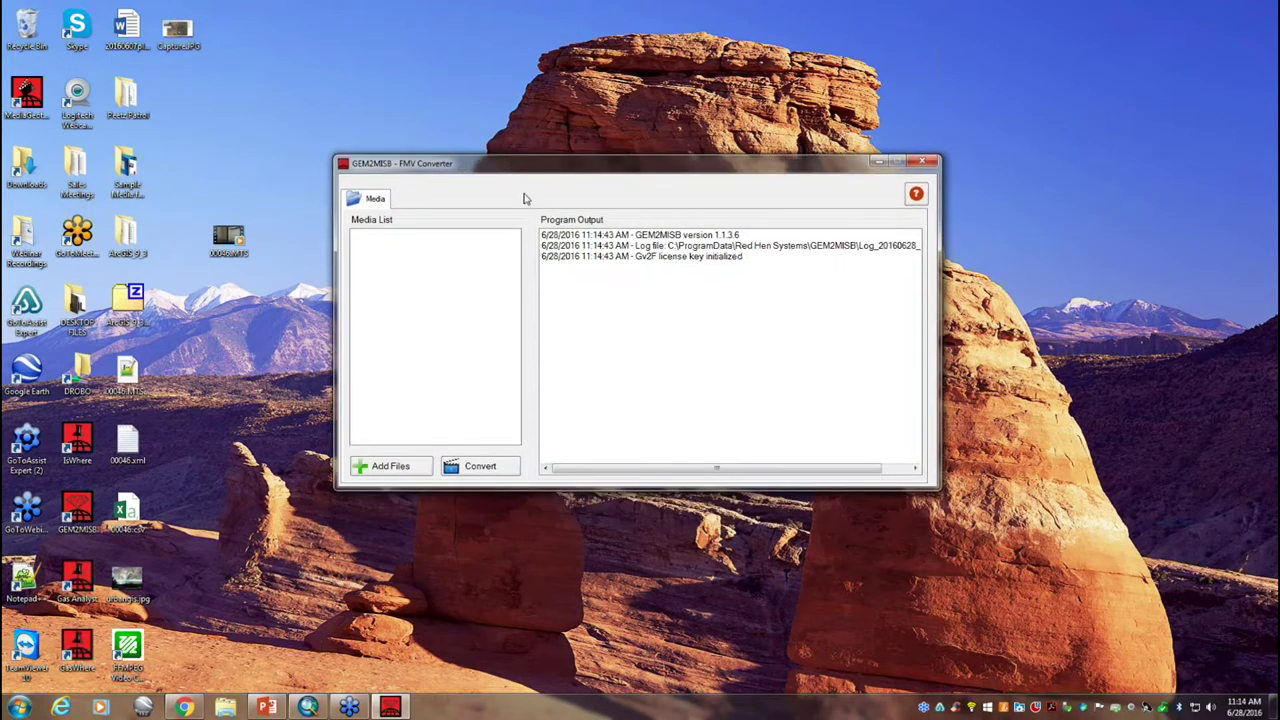
click(388, 467)
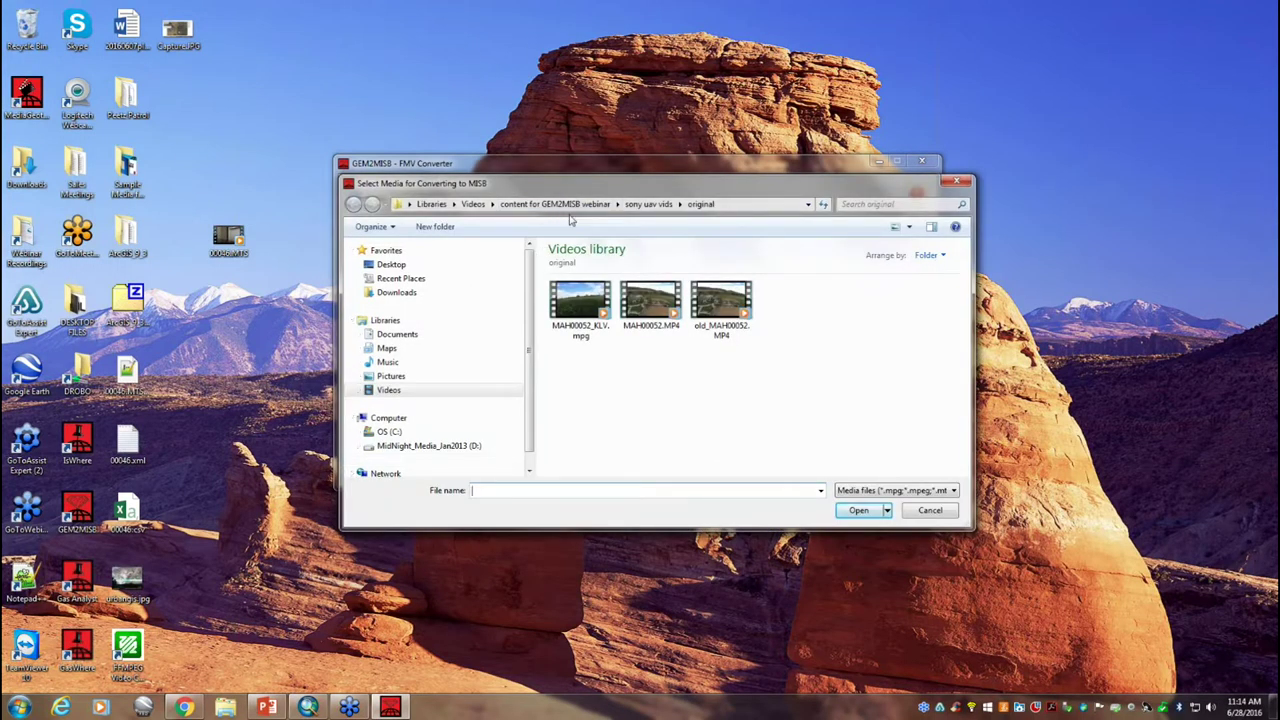
click(562, 207)
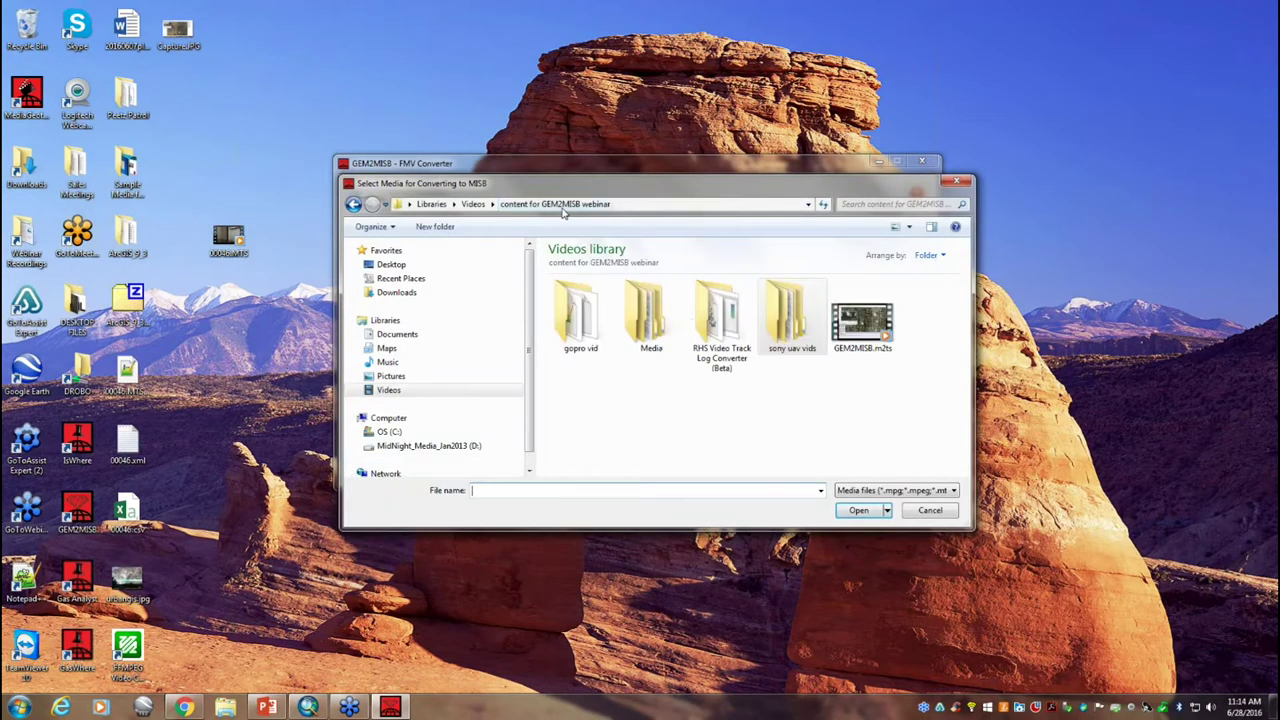
double_click(790, 314)
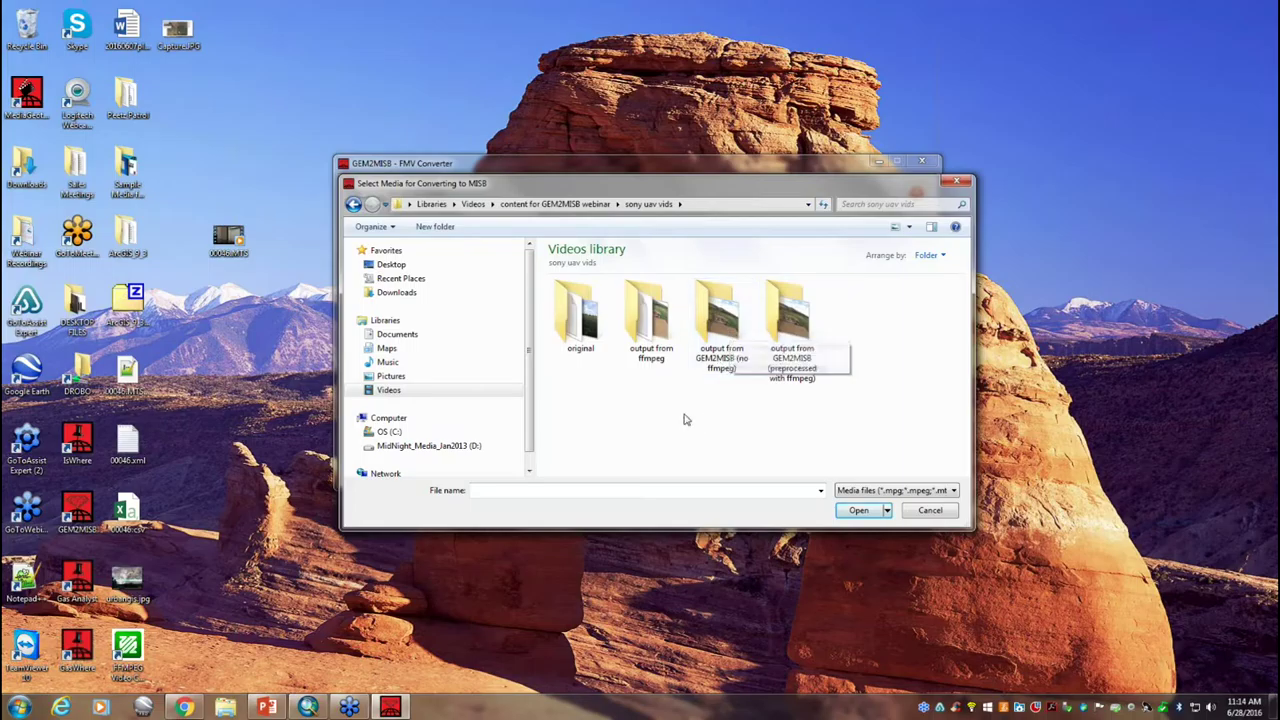
click(604, 336)
double_click(604, 336)
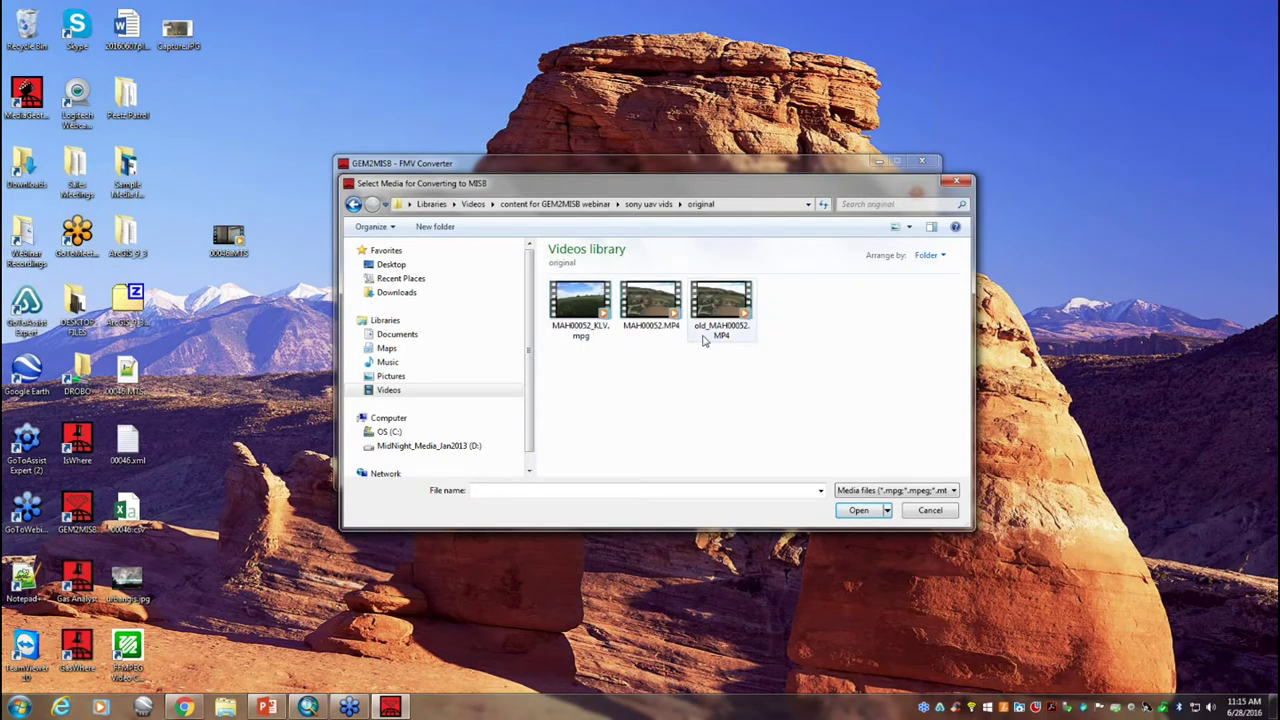
click(630, 326)
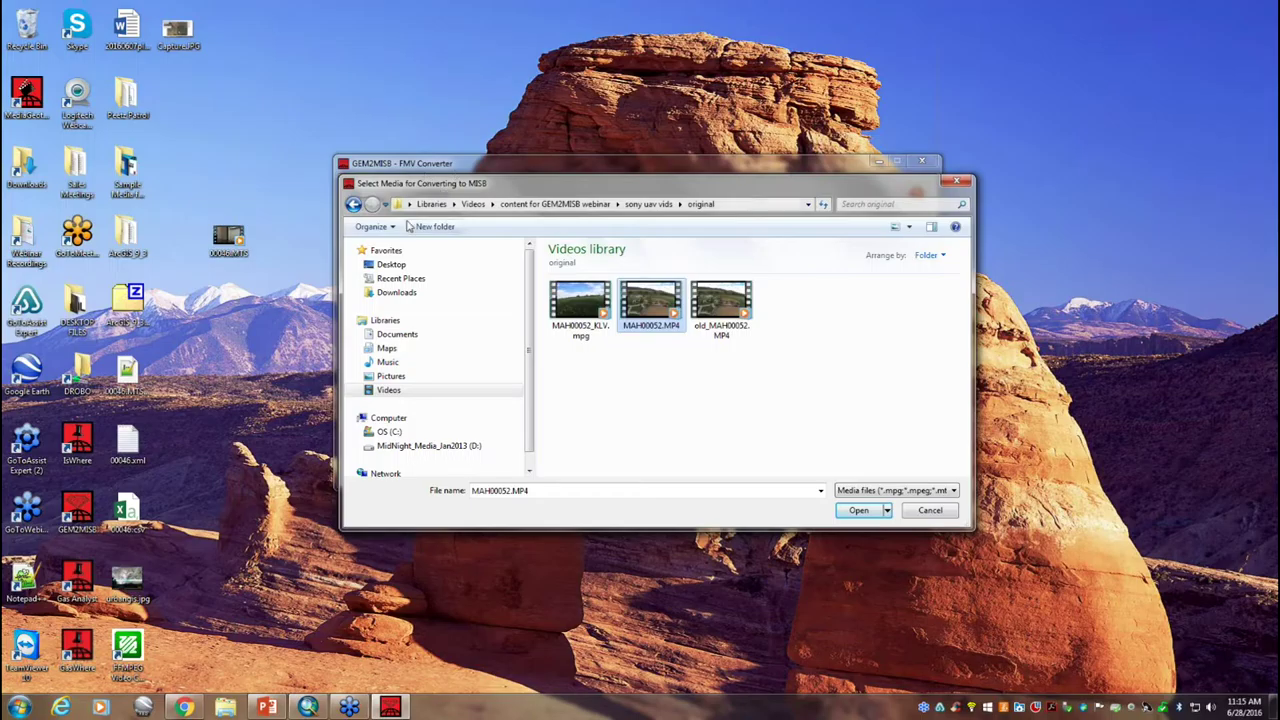
click(556, 204)
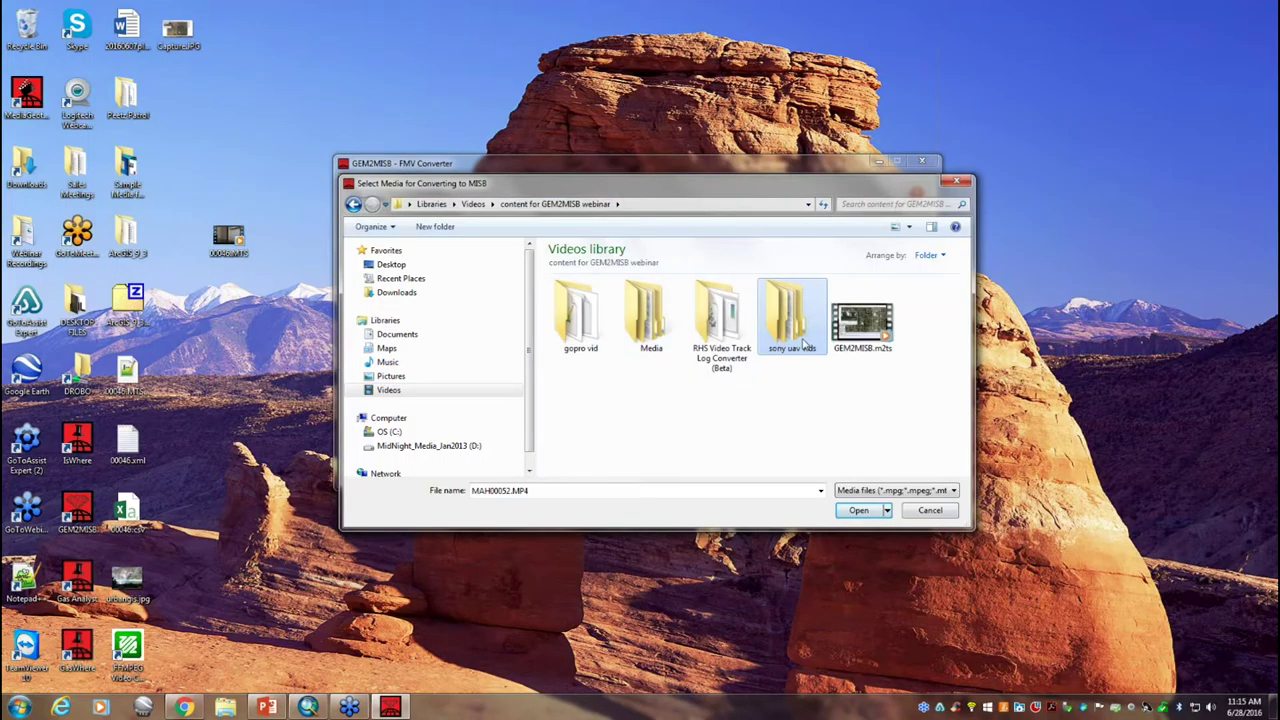
double_click(803, 343)
double_click(570, 320)
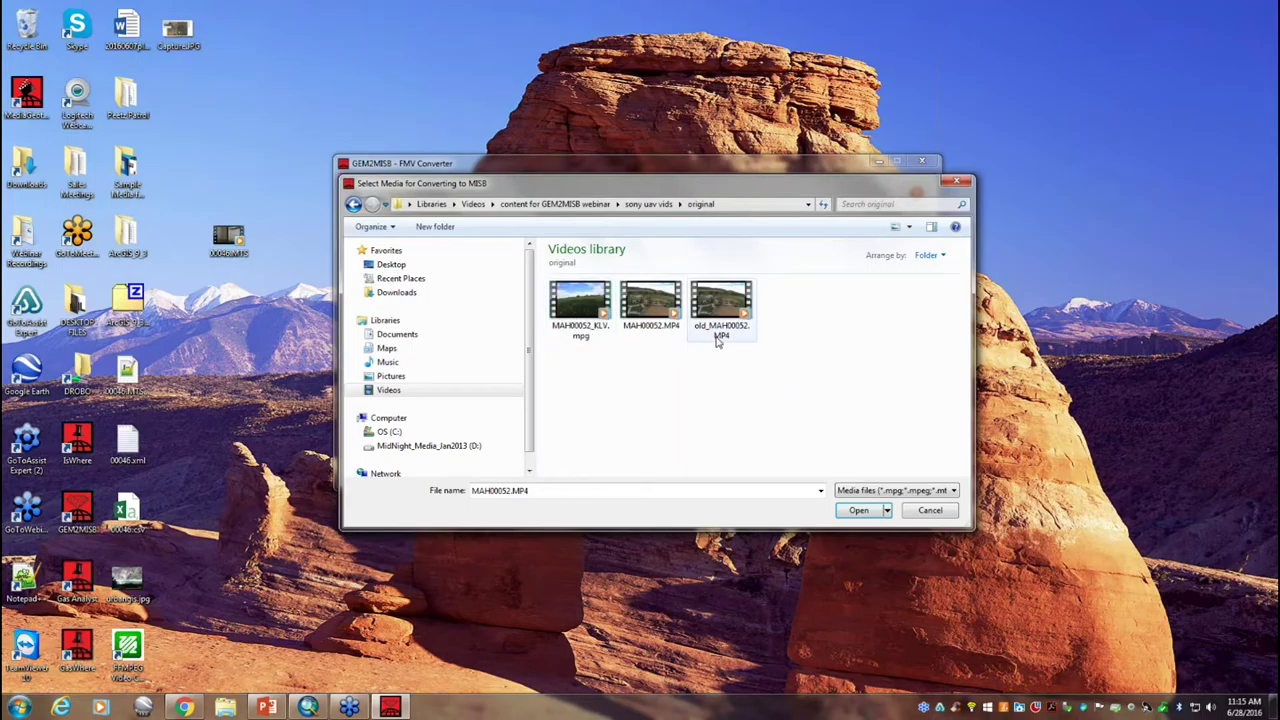
Delete MAH00052_KLV.mpg from the original folder.
click(641, 309)
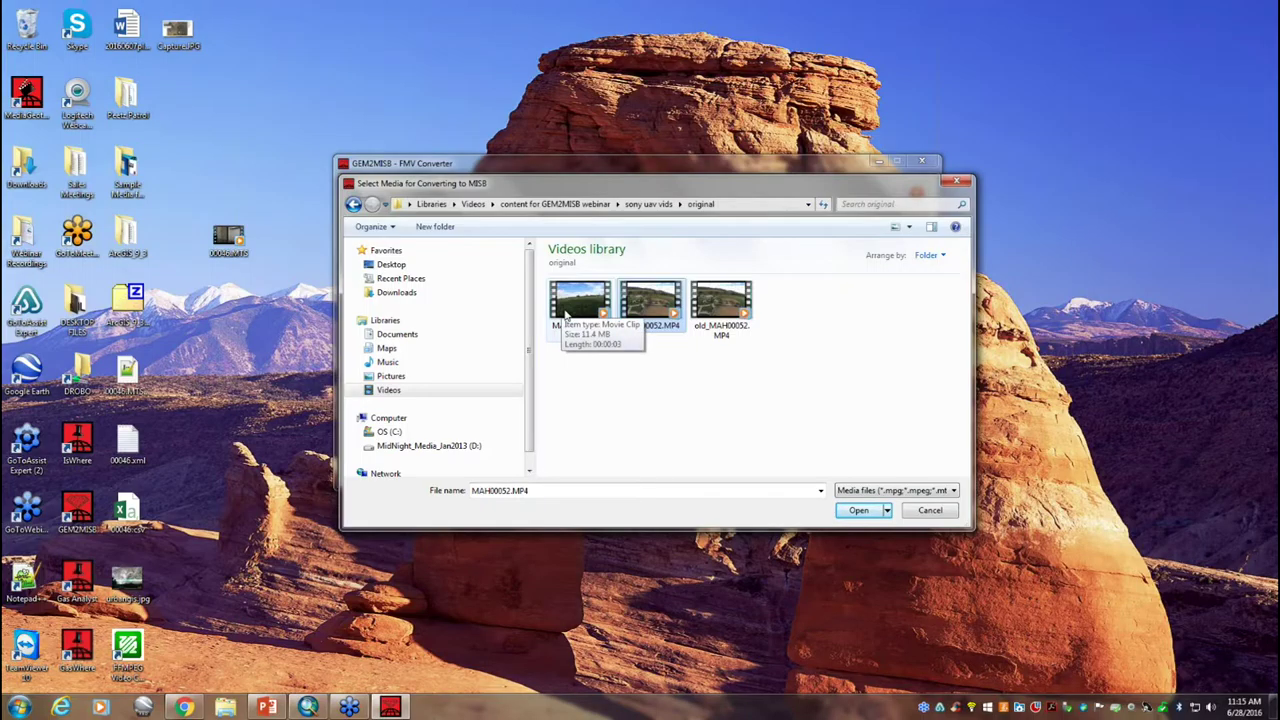
right_click(565, 315)
click(650, 509)
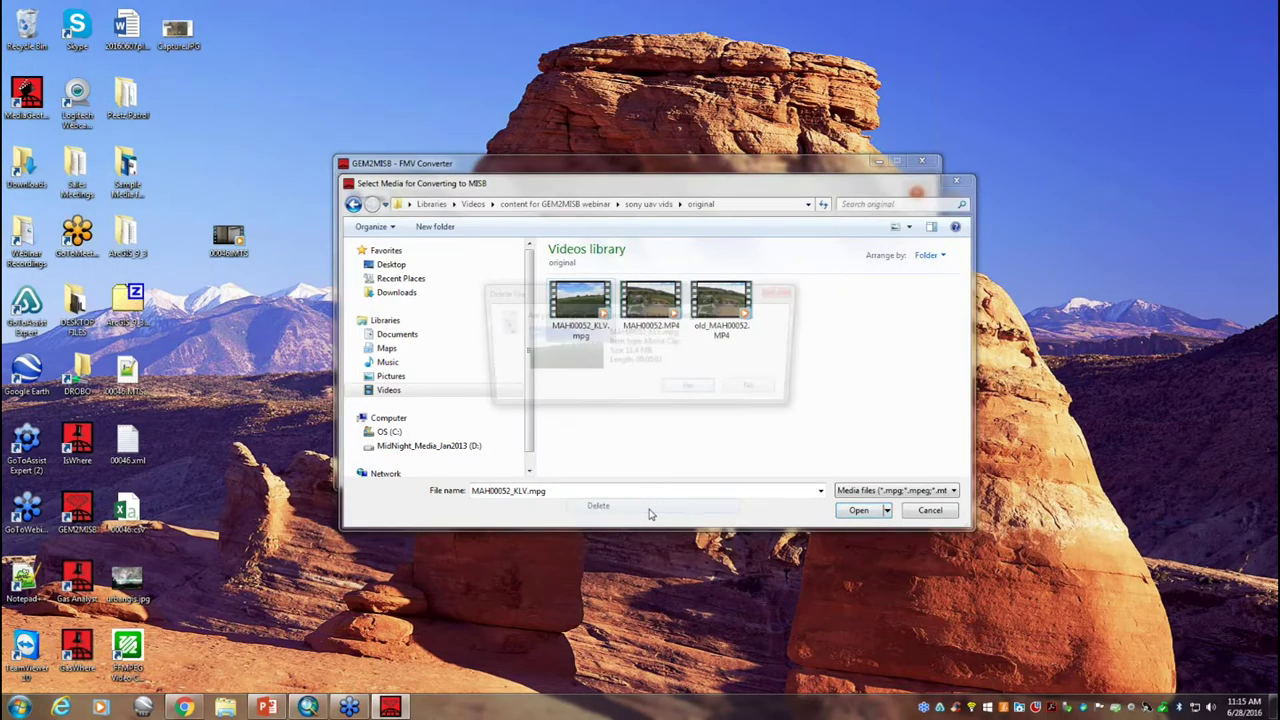
click(680, 396)
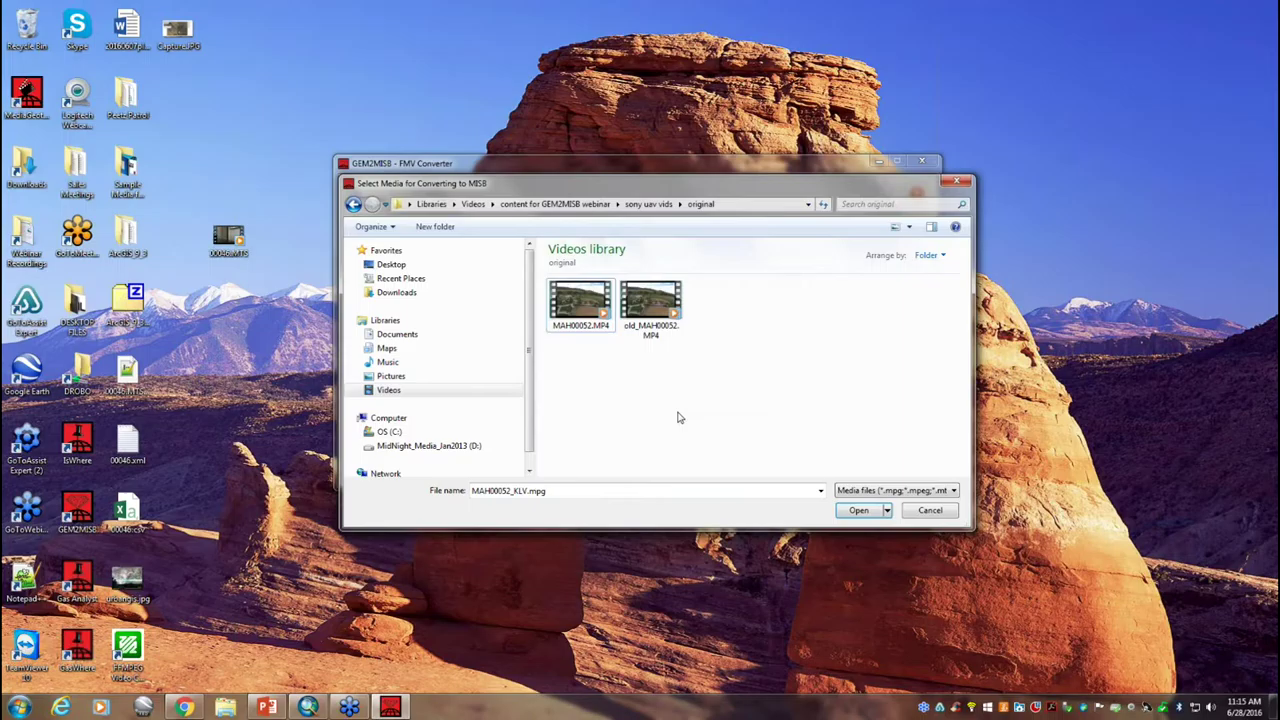
Add MAH00052.MP4 to the media list, start its conversion to MISB, and close the converter.
click(600, 330)
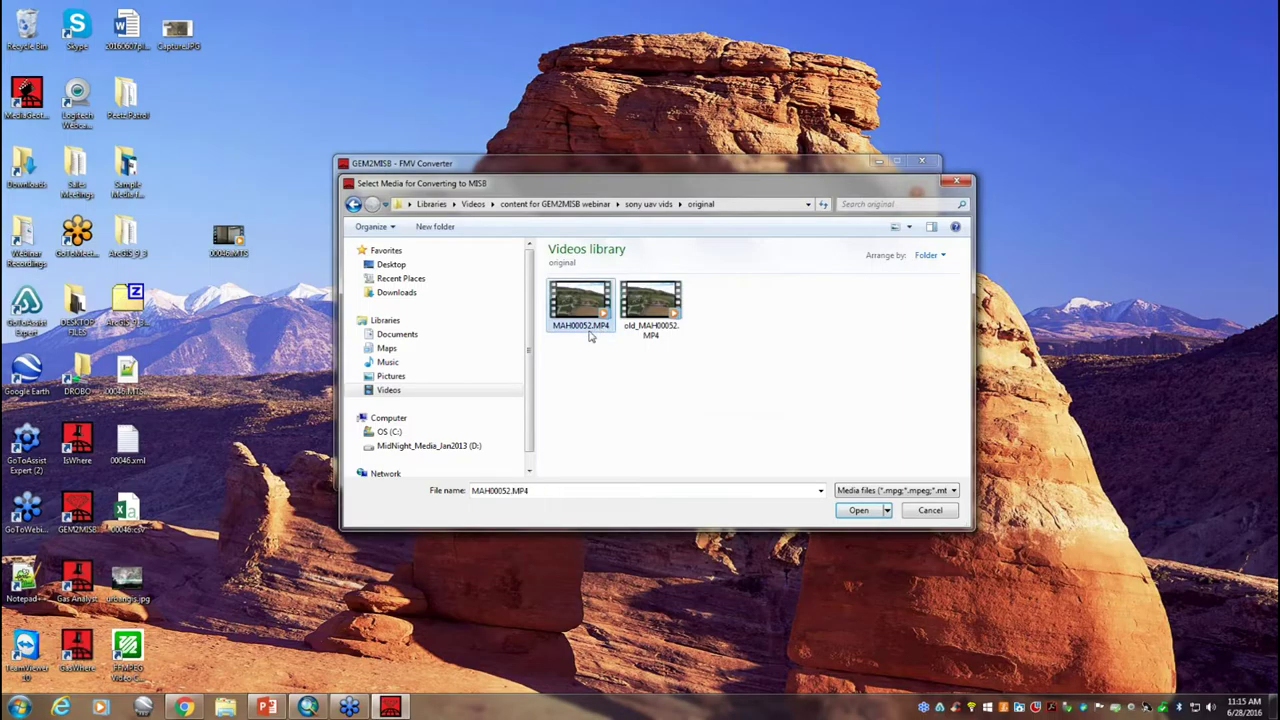
click(856, 511)
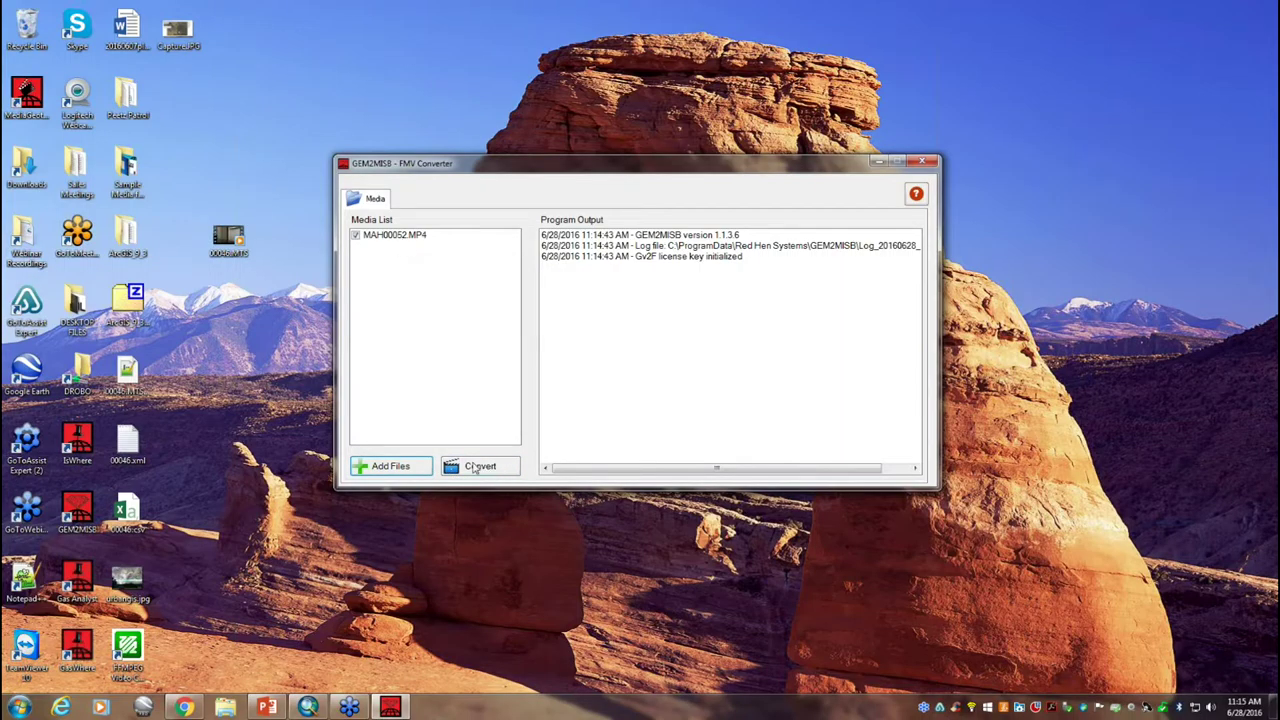
click(360, 238)
click(356, 236)
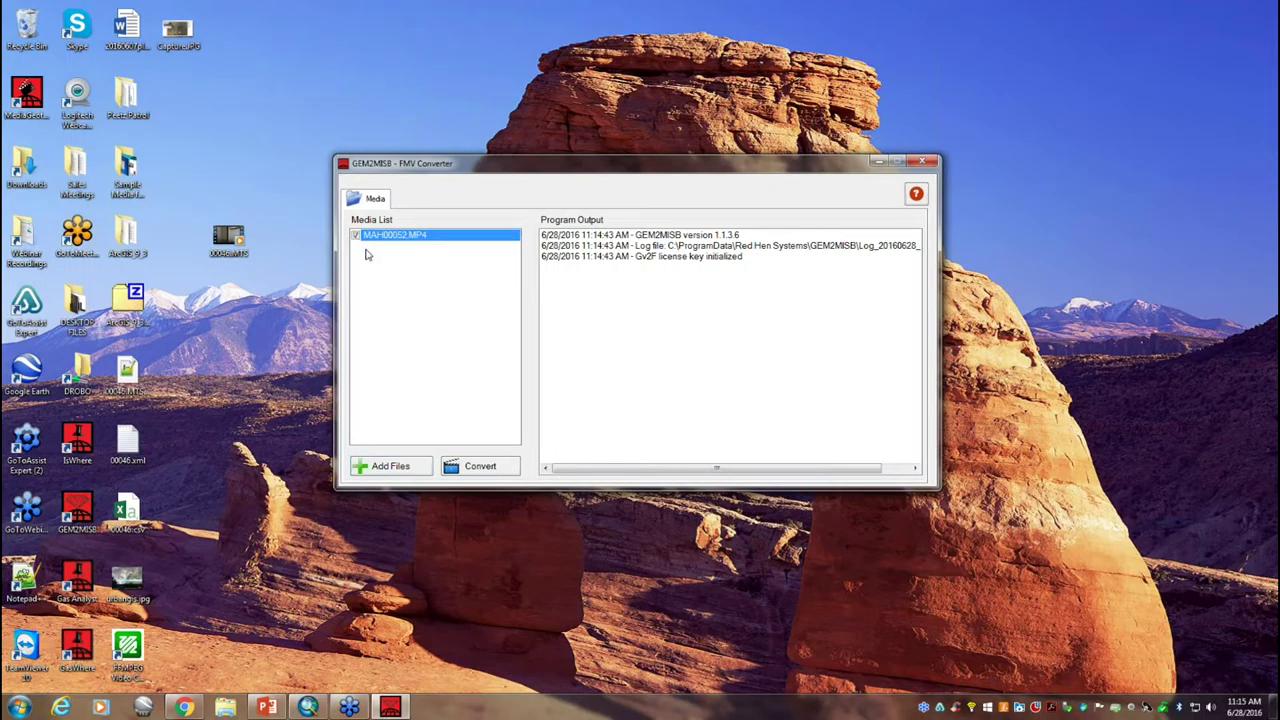
click(494, 467)
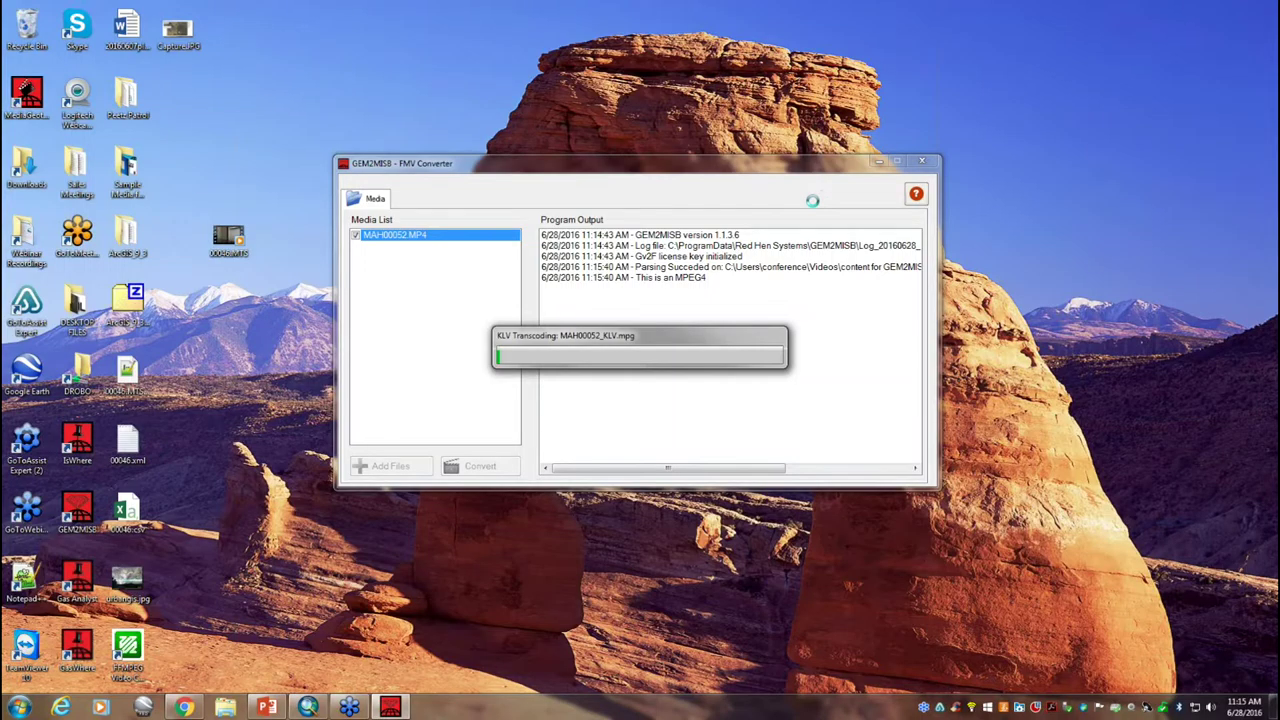
click(927, 162)
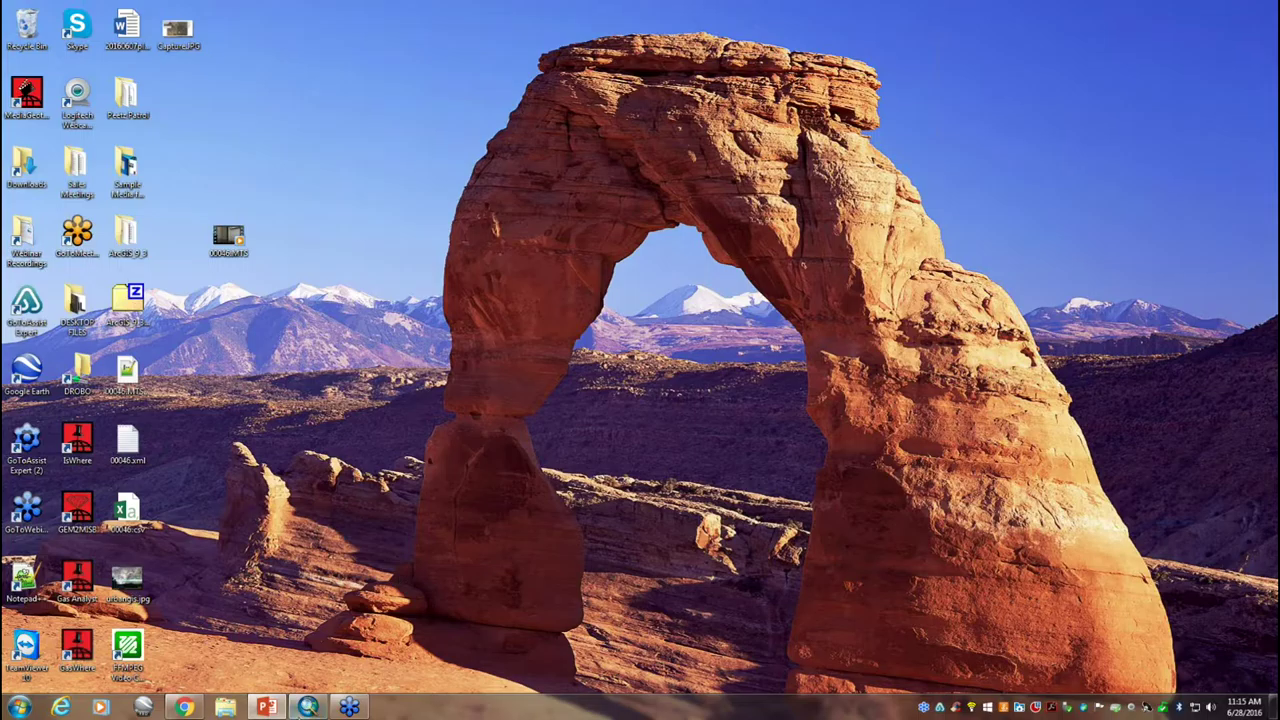
Switch to ArcMap and add MAH00052_KLV.mpg from the output from GEM2MISB (no ffmpeg) folder in sony uav vids.
click(312, 707)
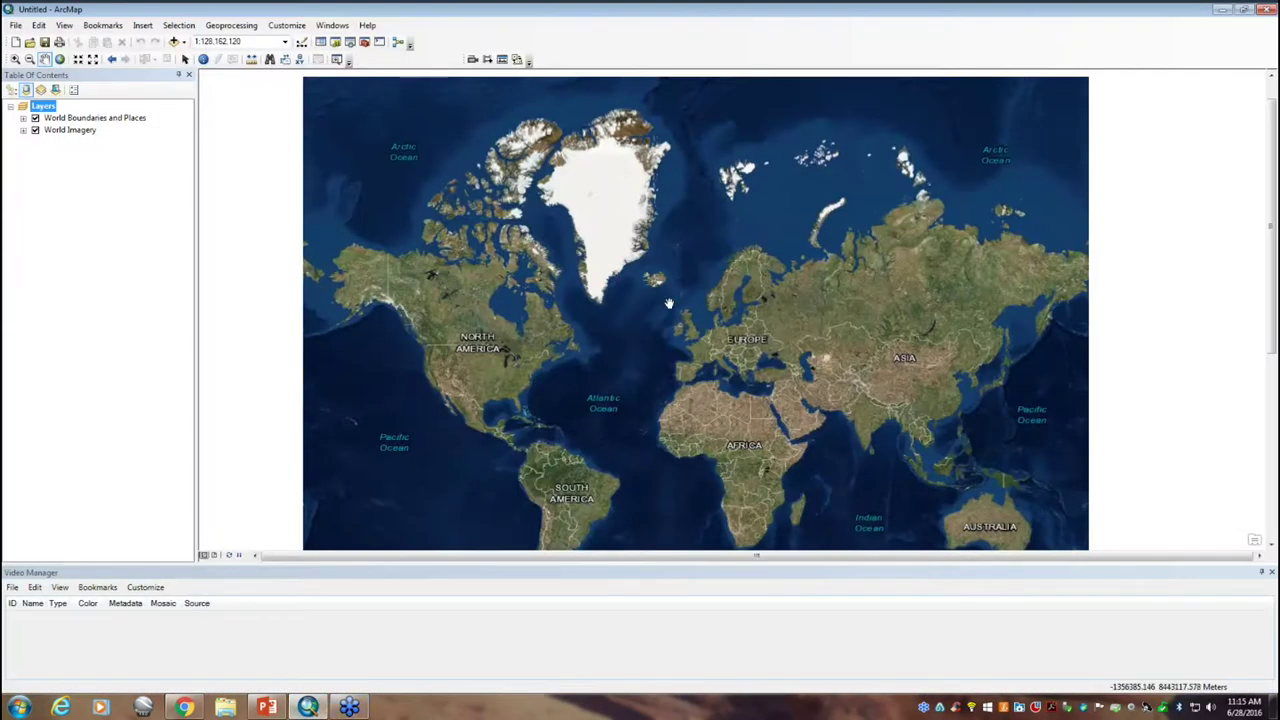
click(488, 60)
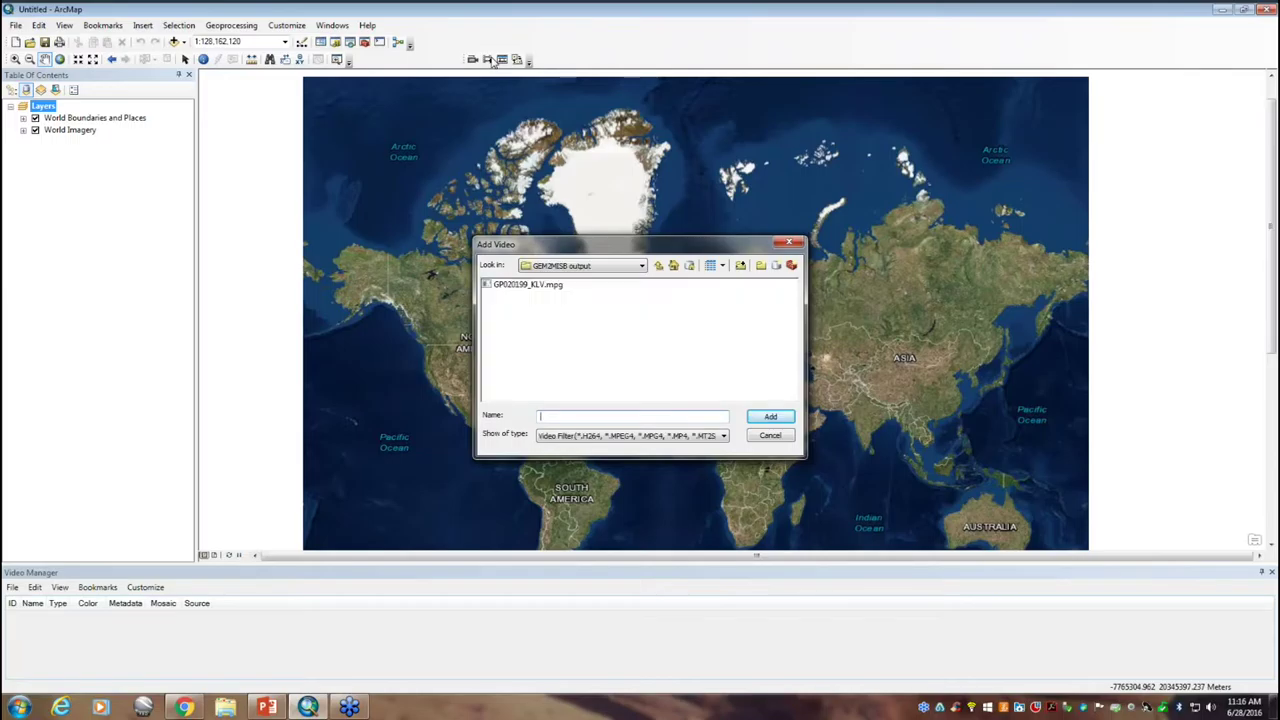
click(658, 266)
click(658, 266)
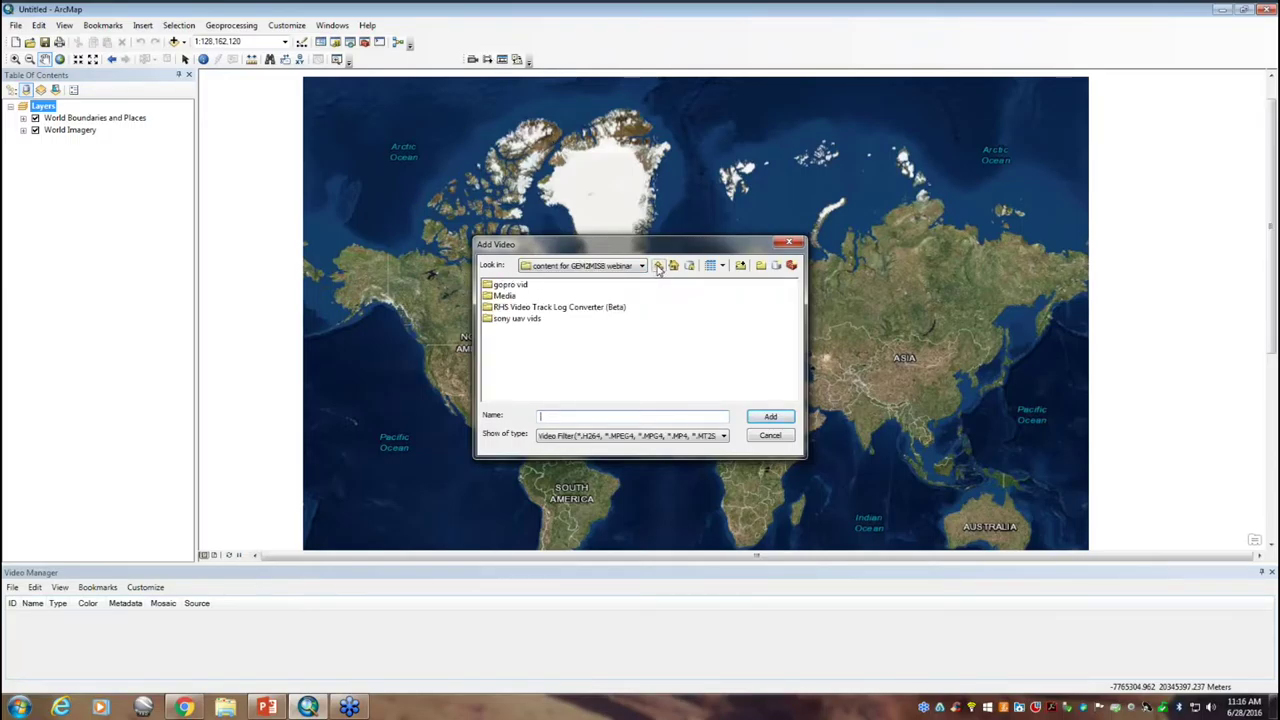
double_click(515, 318)
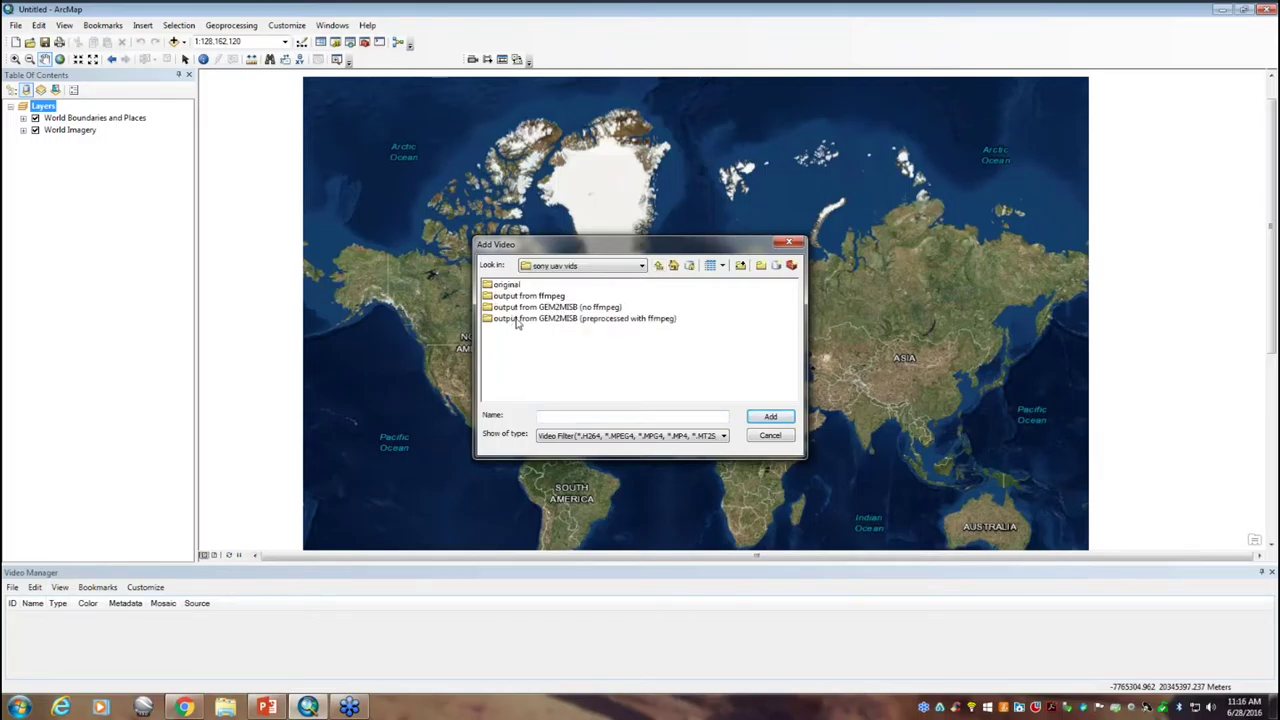
double_click(520, 307)
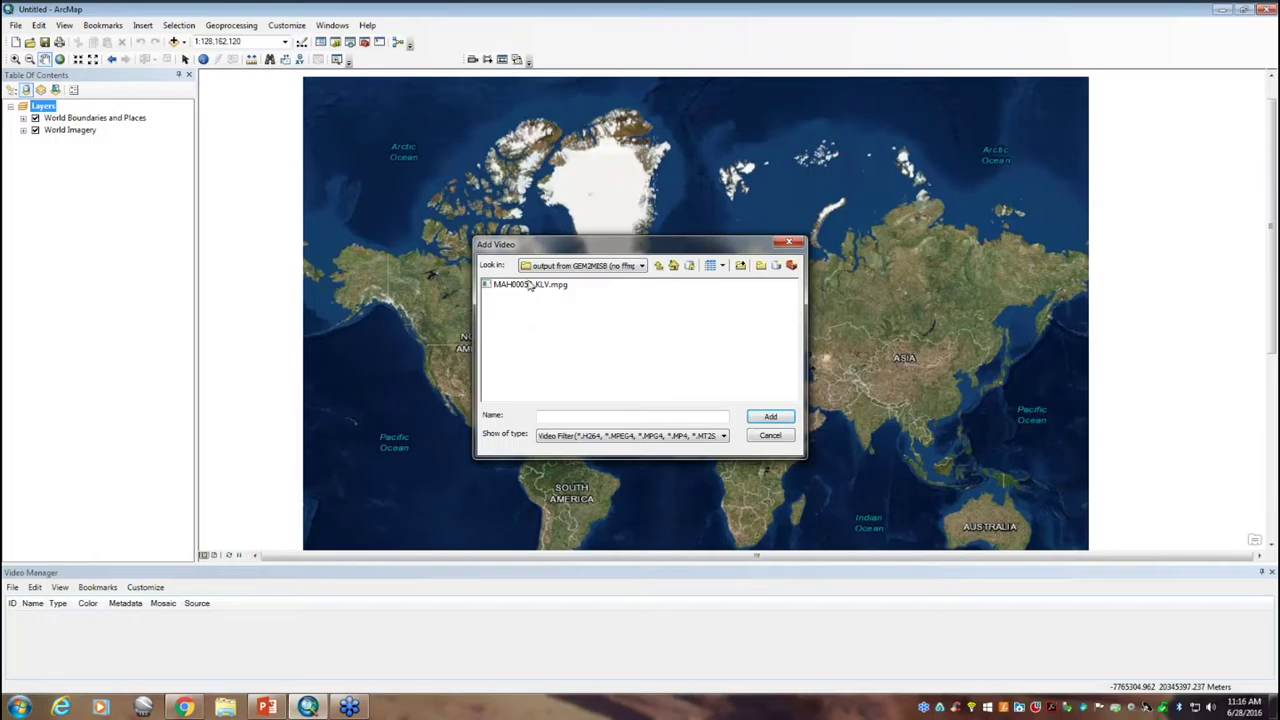
click(533, 288)
click(762, 417)
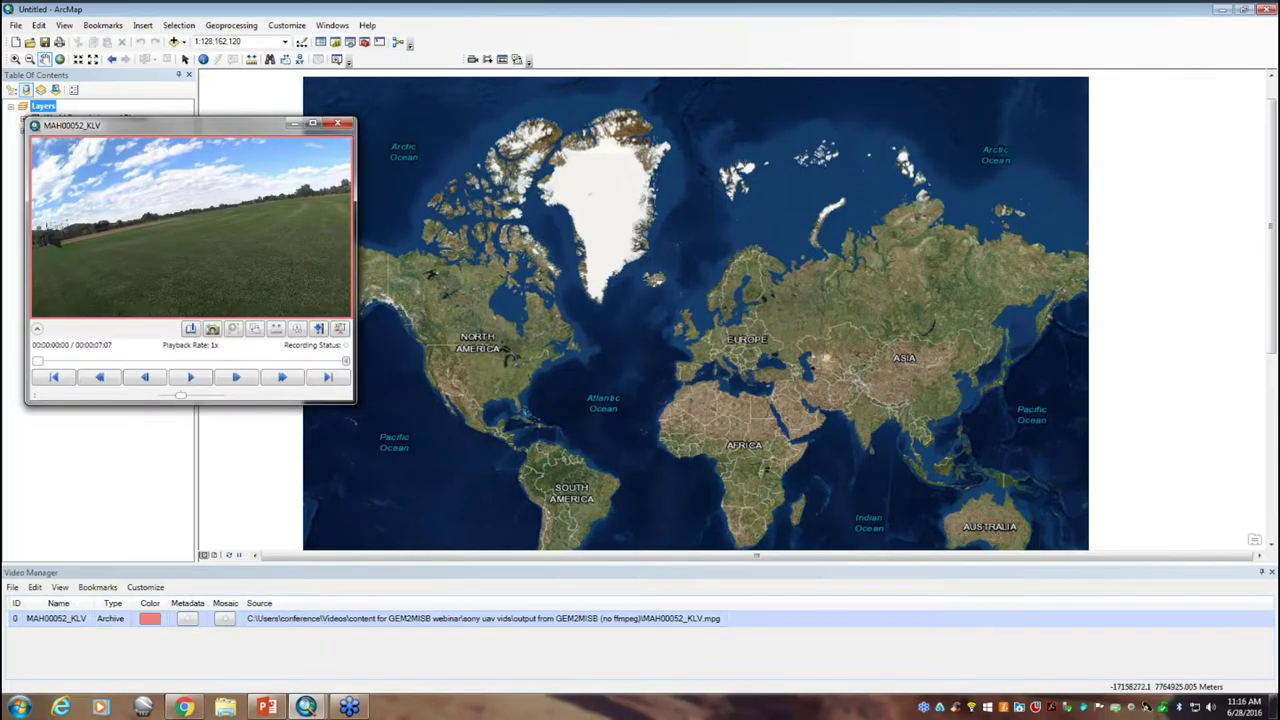
Play the MAH00052_KLV video and zoom the map in on its flight track in Fort Collins.
click(191, 378)
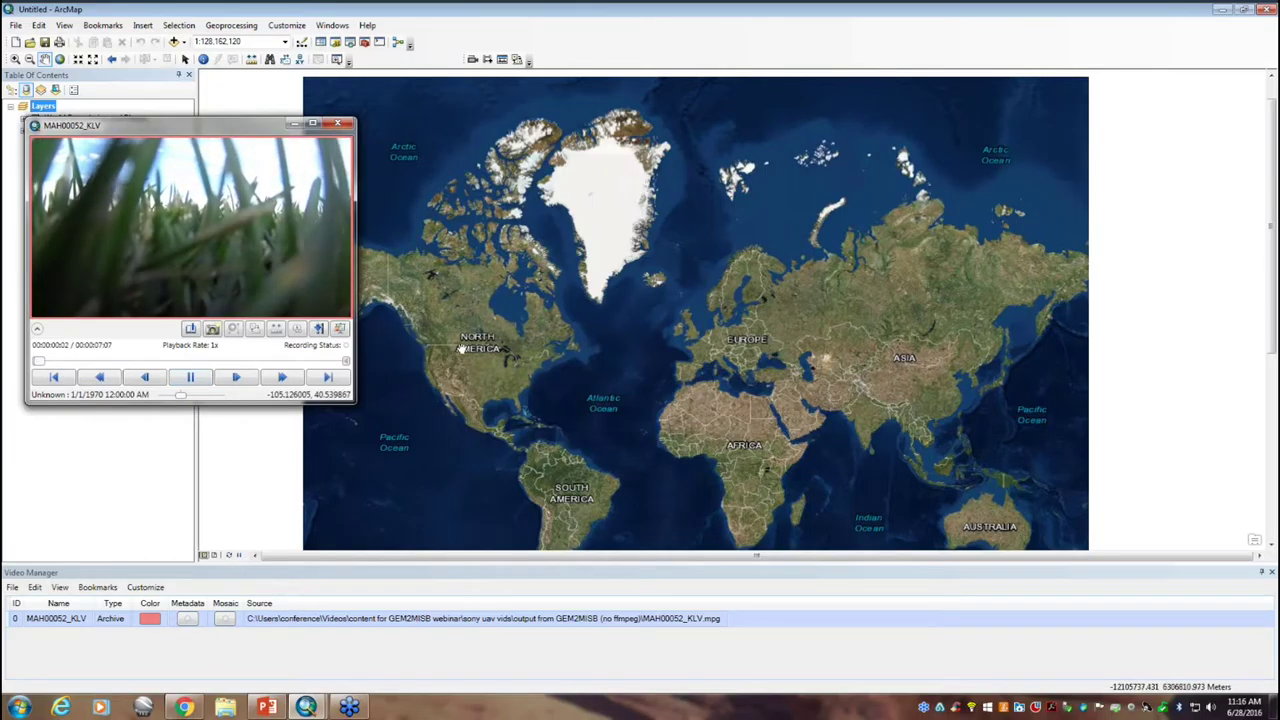
click(14, 59)
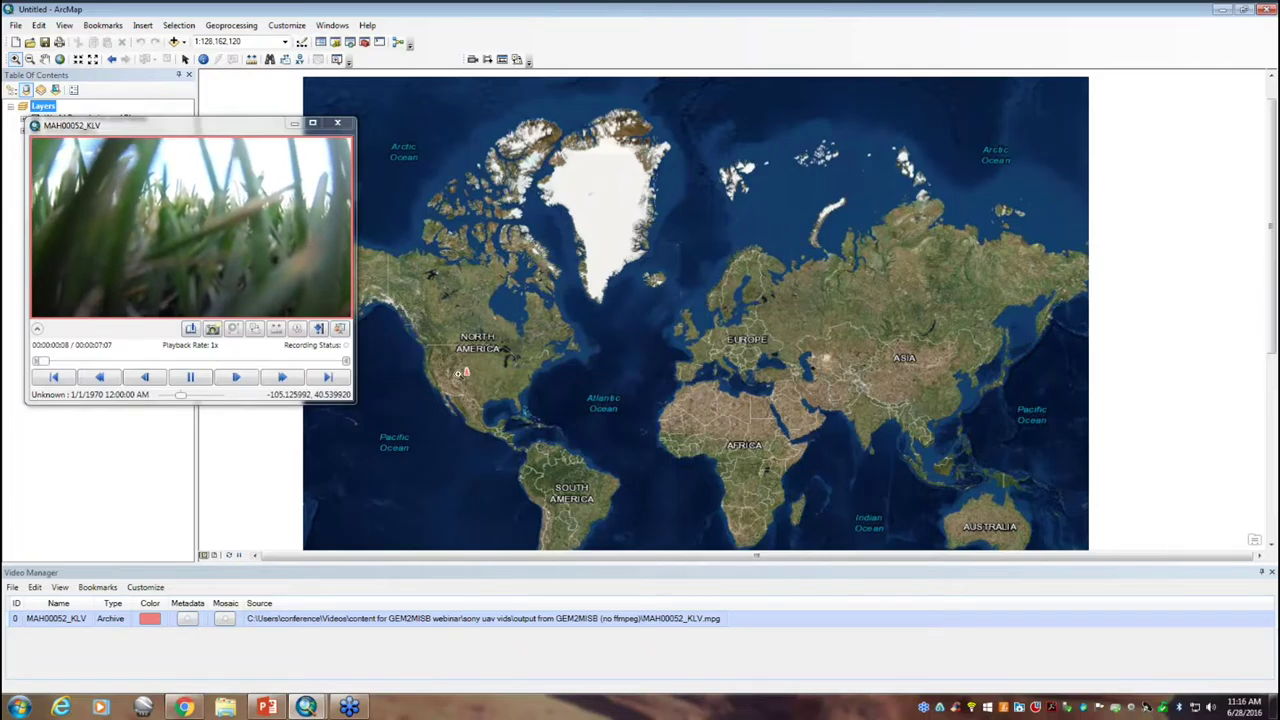
drag(466, 370, 463, 402)
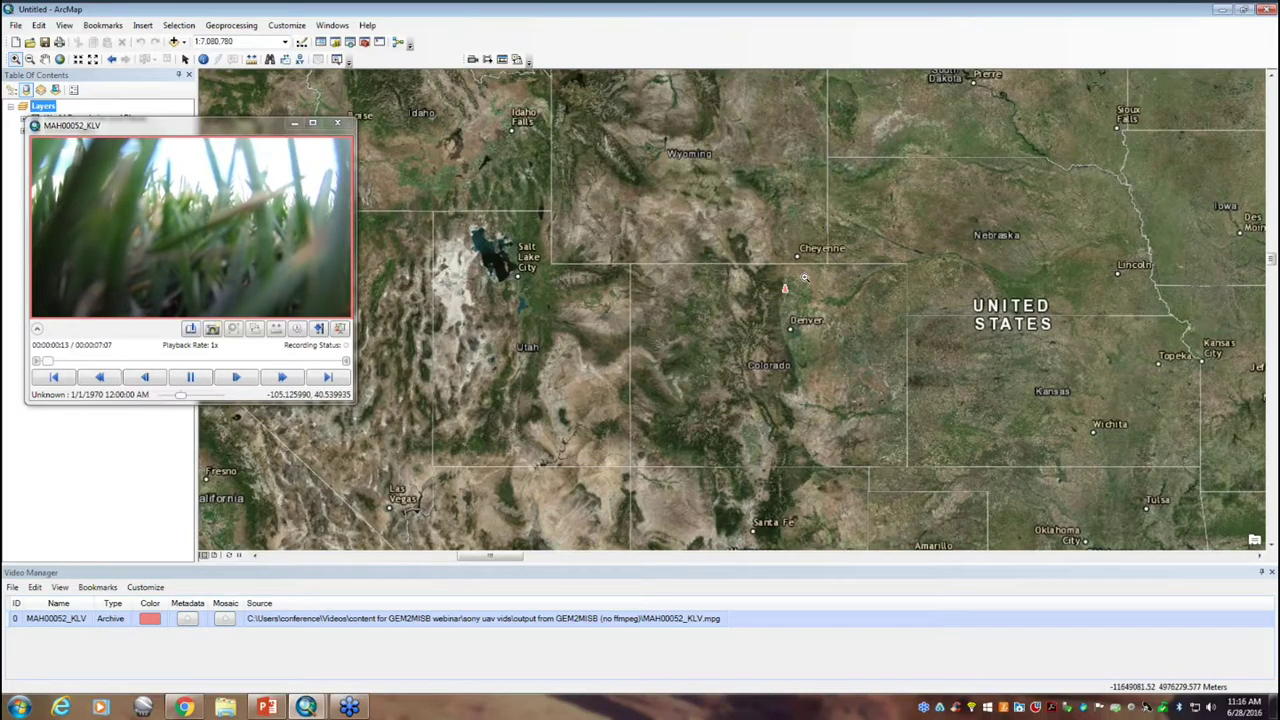
drag(776, 279, 795, 300)
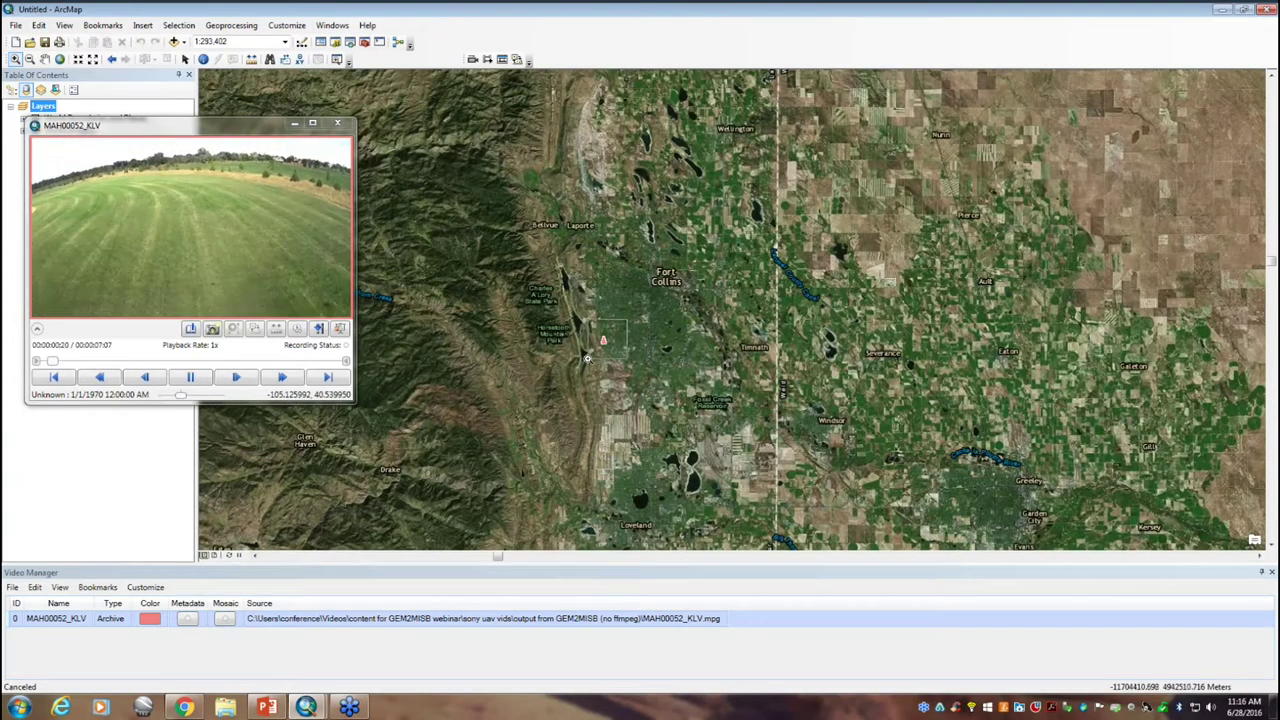
drag(627, 318, 606, 371)
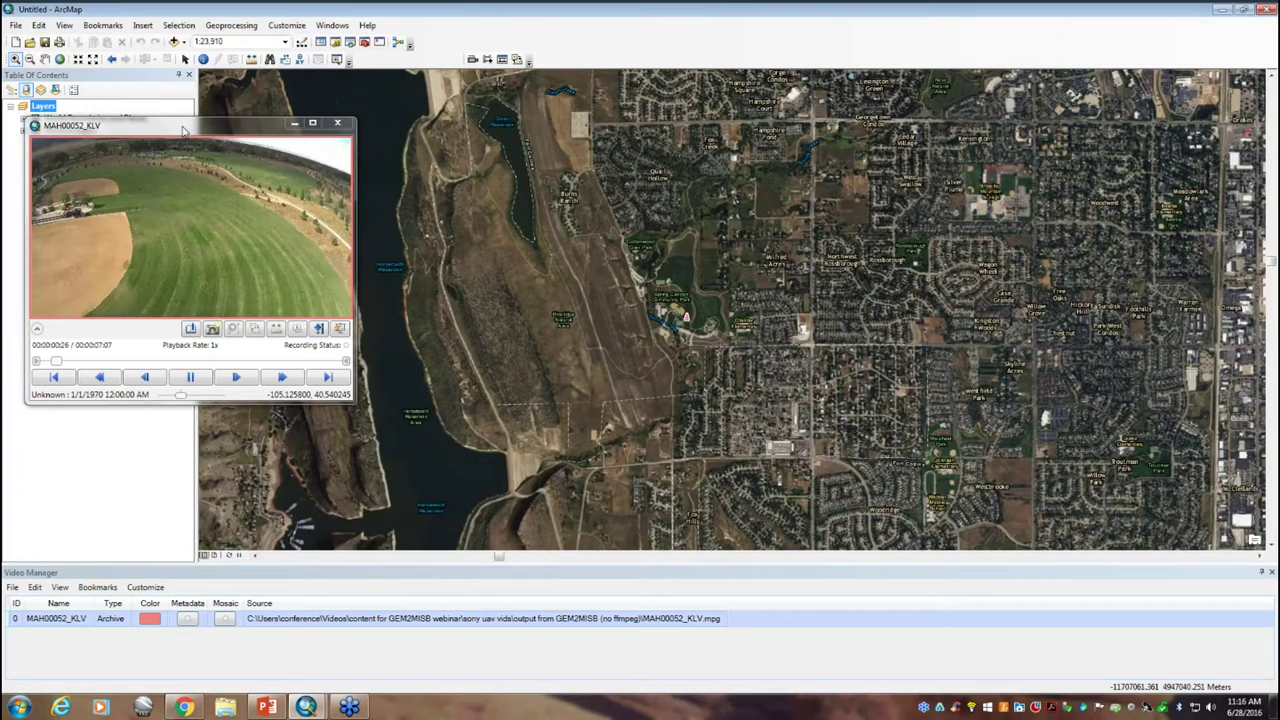
drag(711, 301, 665, 336)
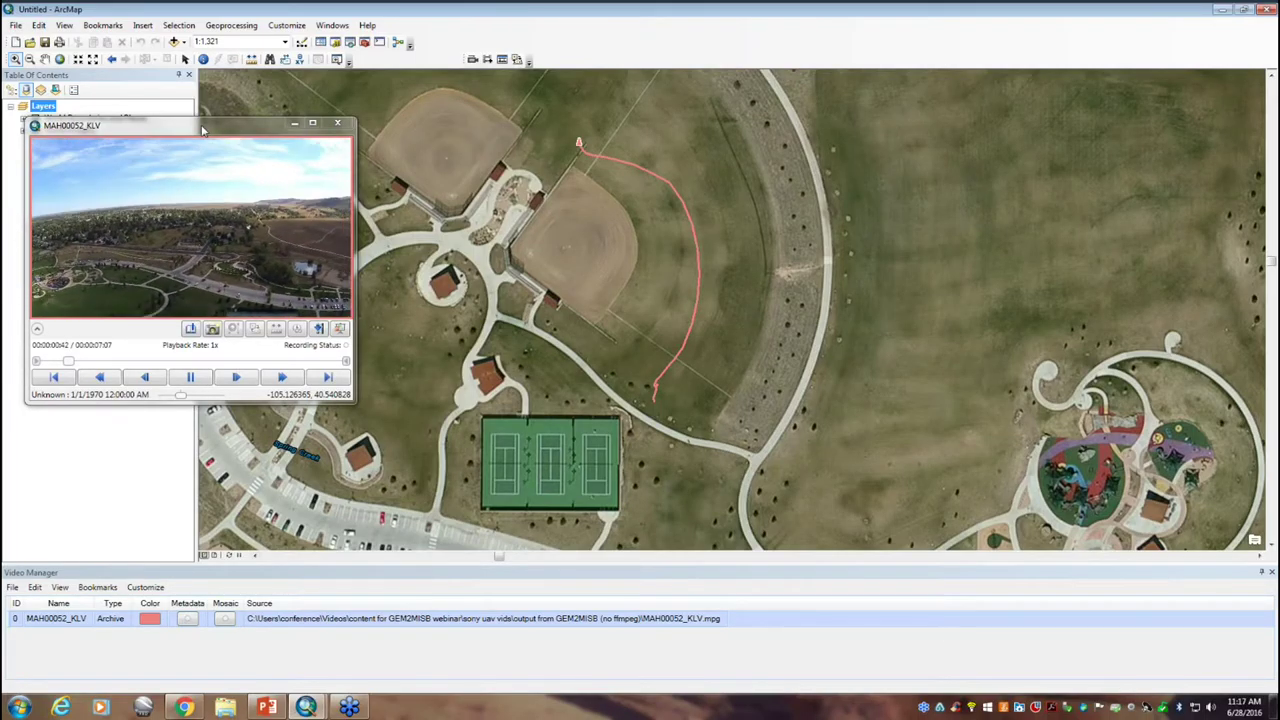
drag(201, 128, 217, 141)
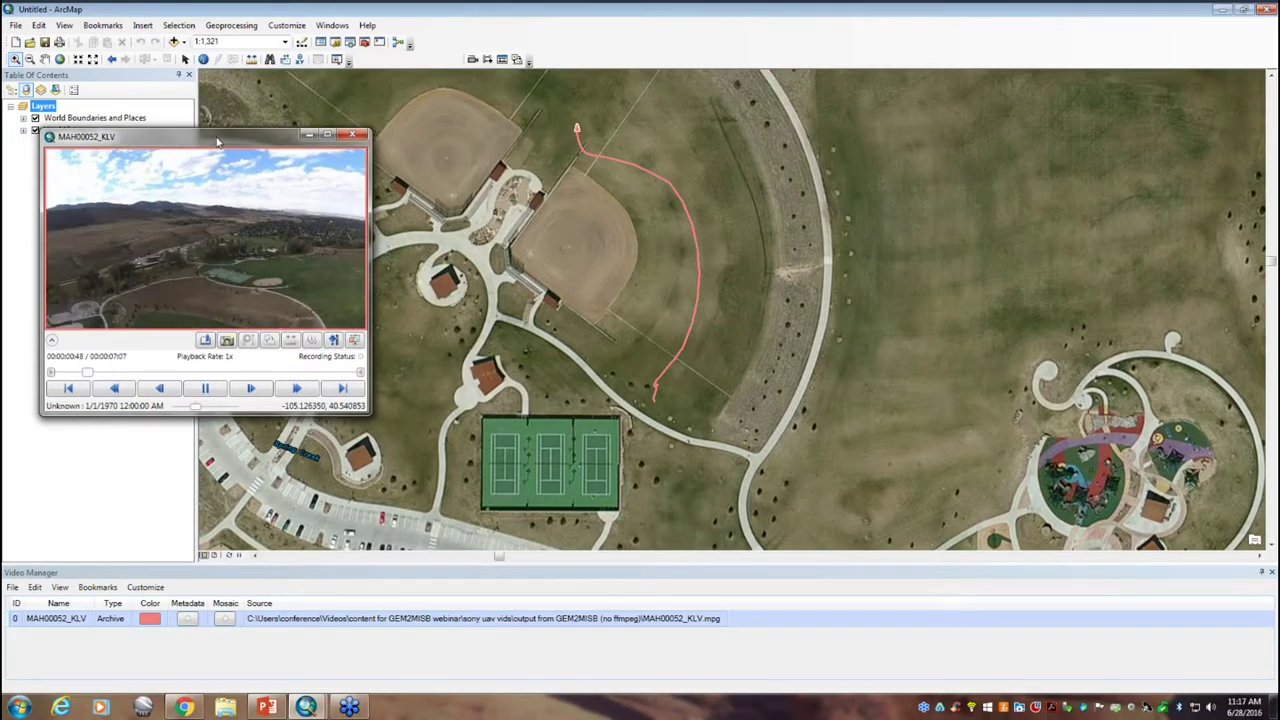